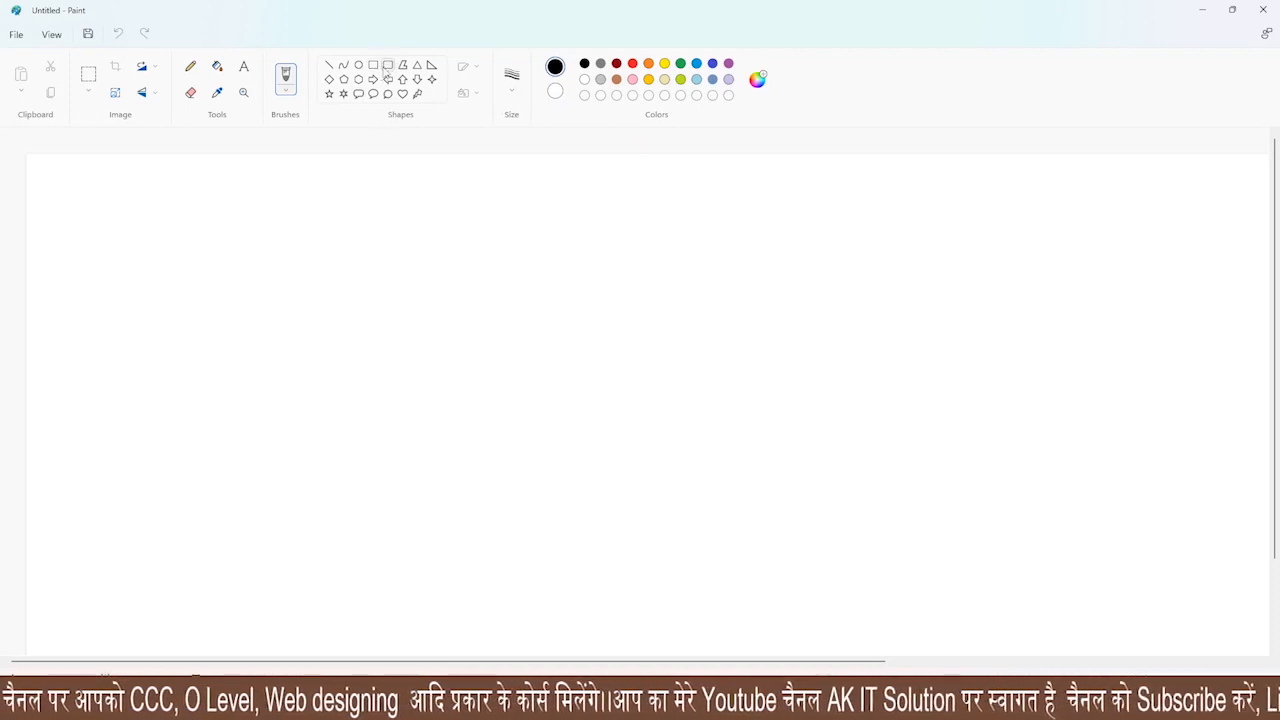
# Draw a wide black rounded rectangle on the canvas, with two steep dividing lines and one diagonal line in each of the three sections
pyautogui.click(388, 64)
pyautogui.moveTo(280, 177)
pyautogui.mouseDown()
pyautogui.moveTo(446, 329)
pyautogui.moveTo(893, 357)
pyautogui.mouseUp()
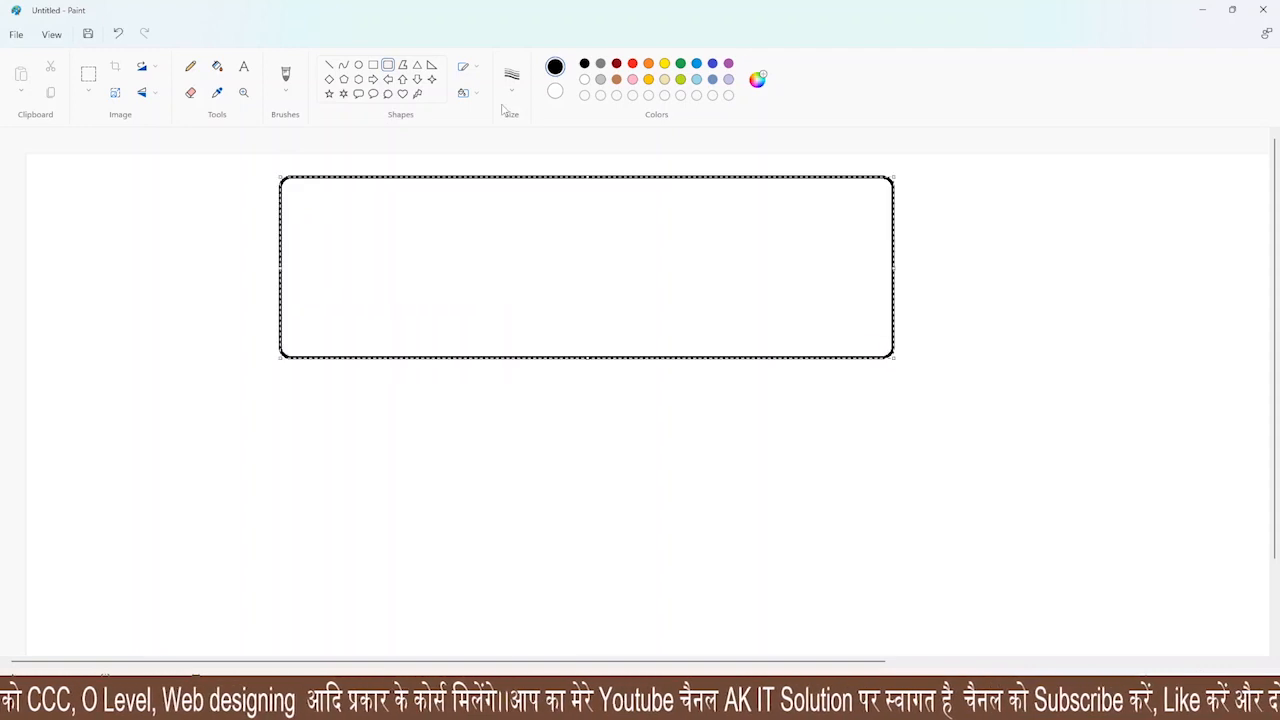
pyautogui.click(329, 64)
pyautogui.moveTo(493, 177); pyautogui.dragTo(487, 356)
pyautogui.moveTo(676, 172); pyautogui.dragTo(632, 407)
pyautogui.moveTo(274, 184)
pyautogui.mouseDown()
pyautogui.moveTo(423, 306)
pyautogui.moveTo(451, 352)
pyautogui.mouseUp()
pyautogui.moveTo(500, 180); pyautogui.dragTo(630, 349)
pyautogui.moveTo(683, 193); pyautogui.dragTo(891, 340)
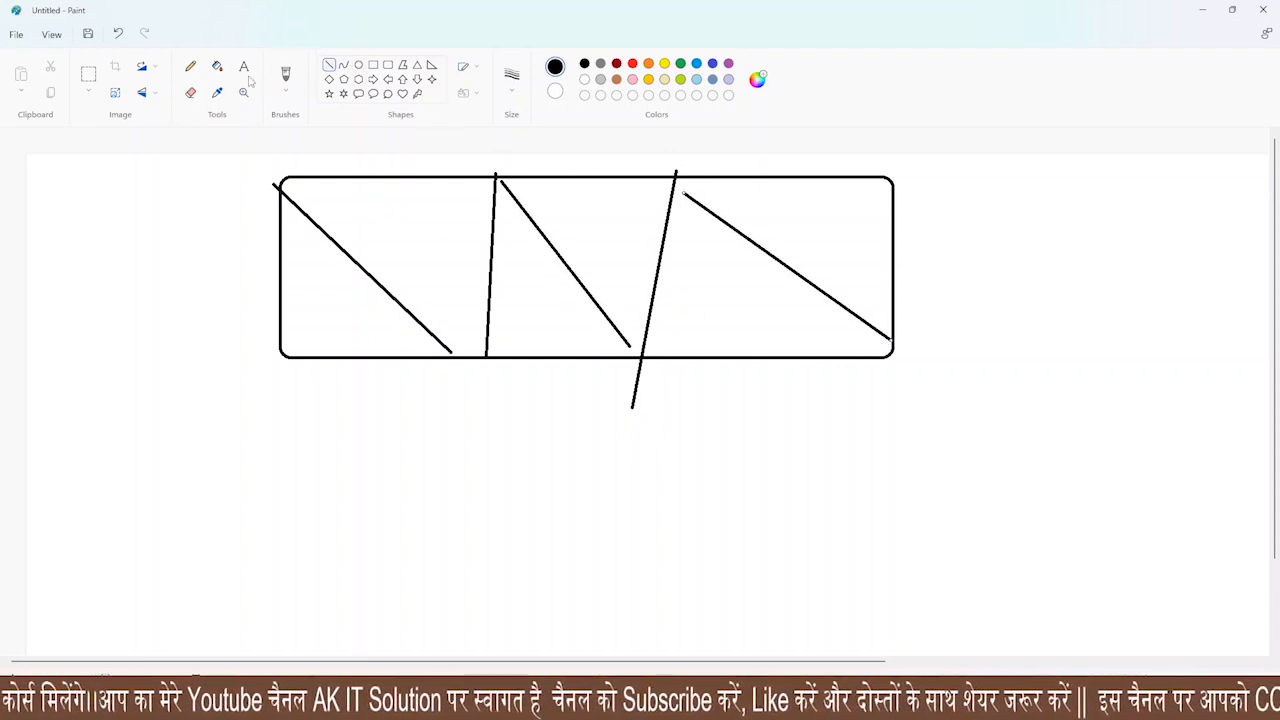
pyautogui.click(634, 66)
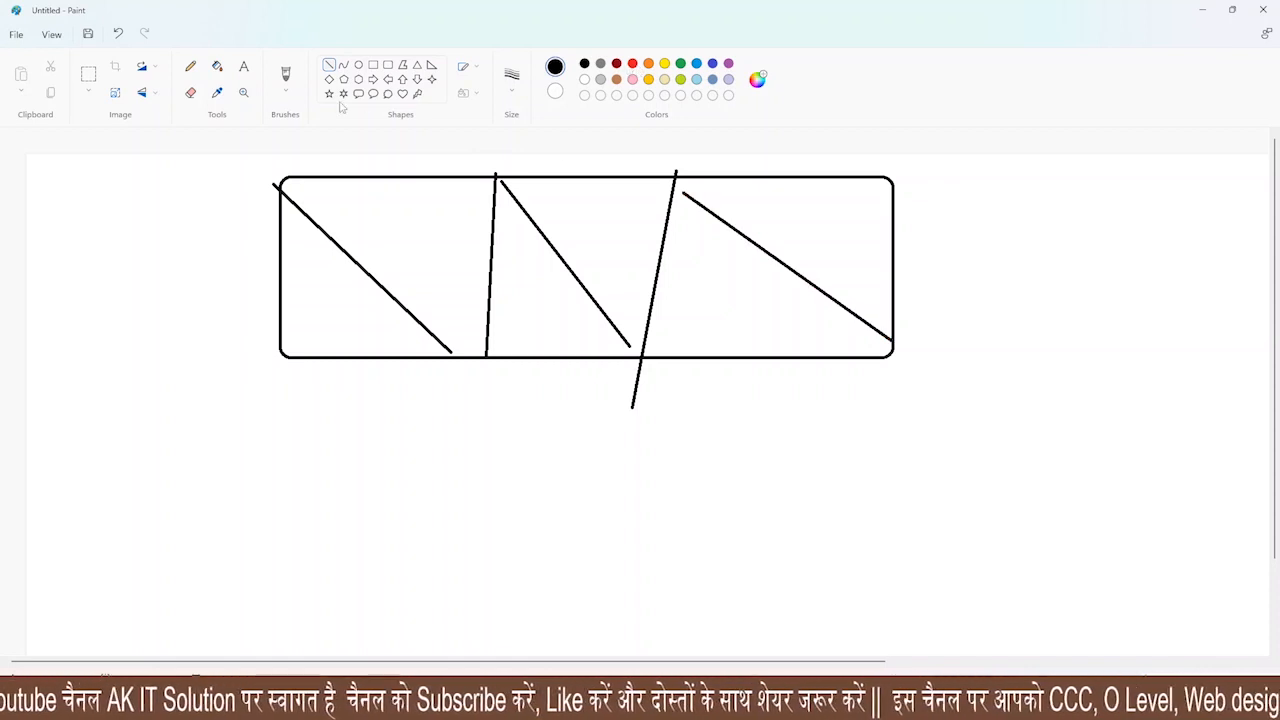
# Save the drawing as a PNG named paint in the Documents folder
pyautogui.hotkey('ctrl', 's')
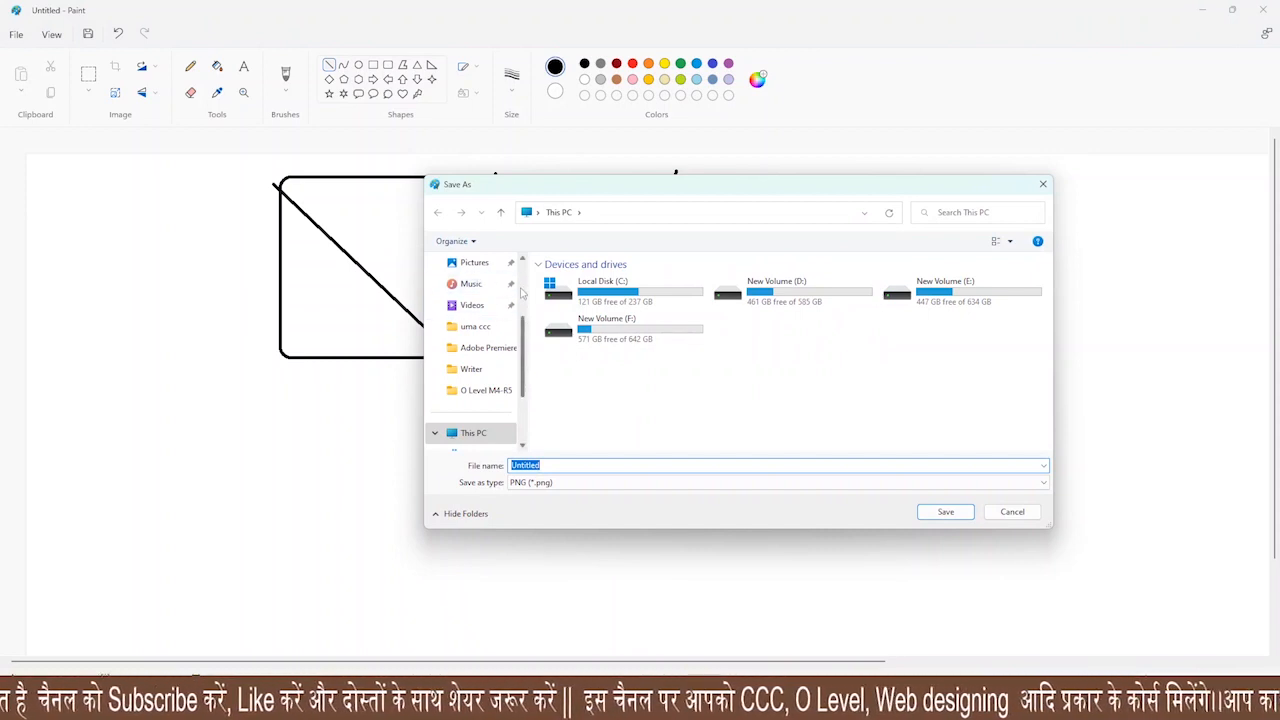
pyautogui.scroll(3, 521, 297)
pyautogui.click(480, 369)
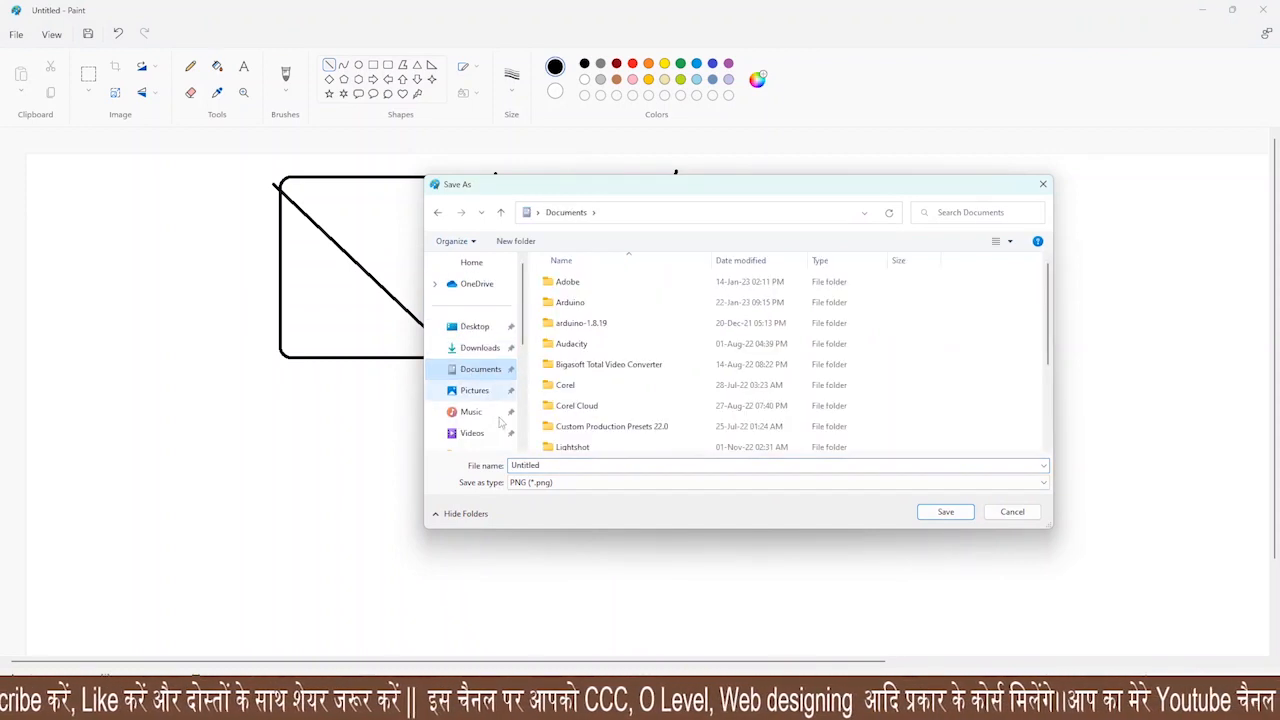
pyautogui.click(556, 467)
pyautogui.write('paint')
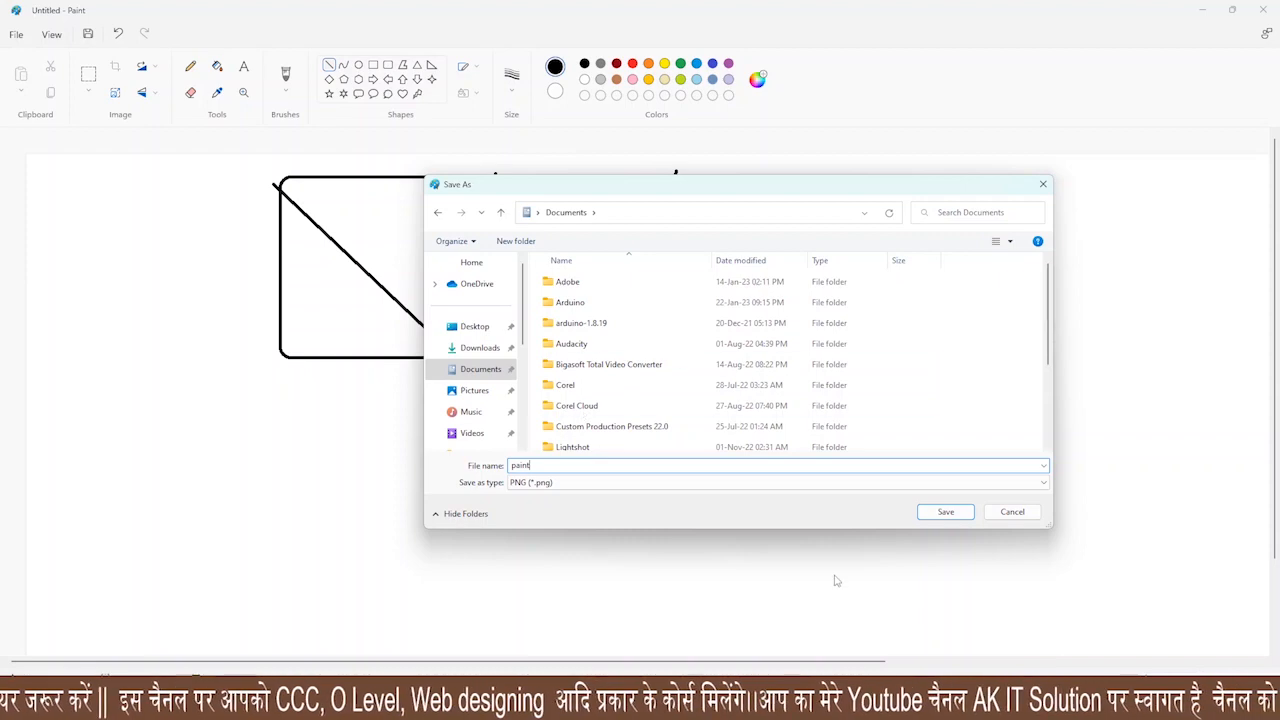
pyautogui.click(943, 512)
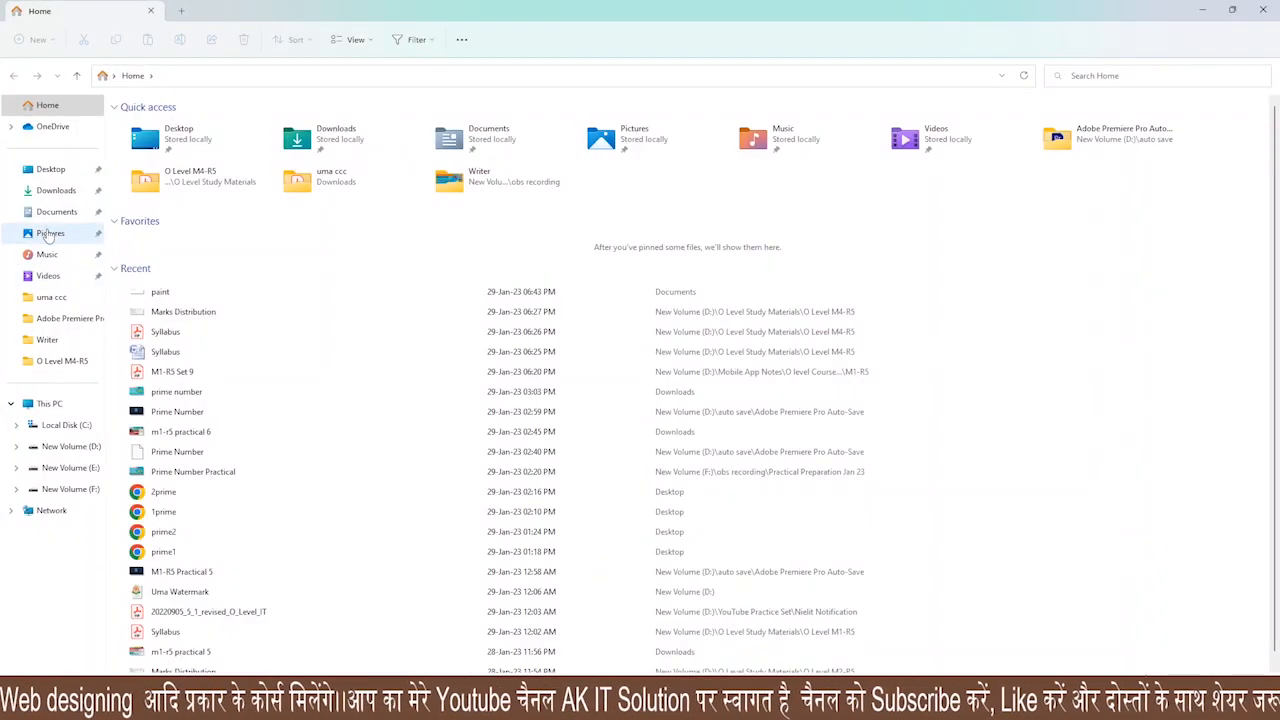
# In File Explorer, set the paint image from the Documents folder as the desktop background and close the window
pyautogui.click(48, 233)
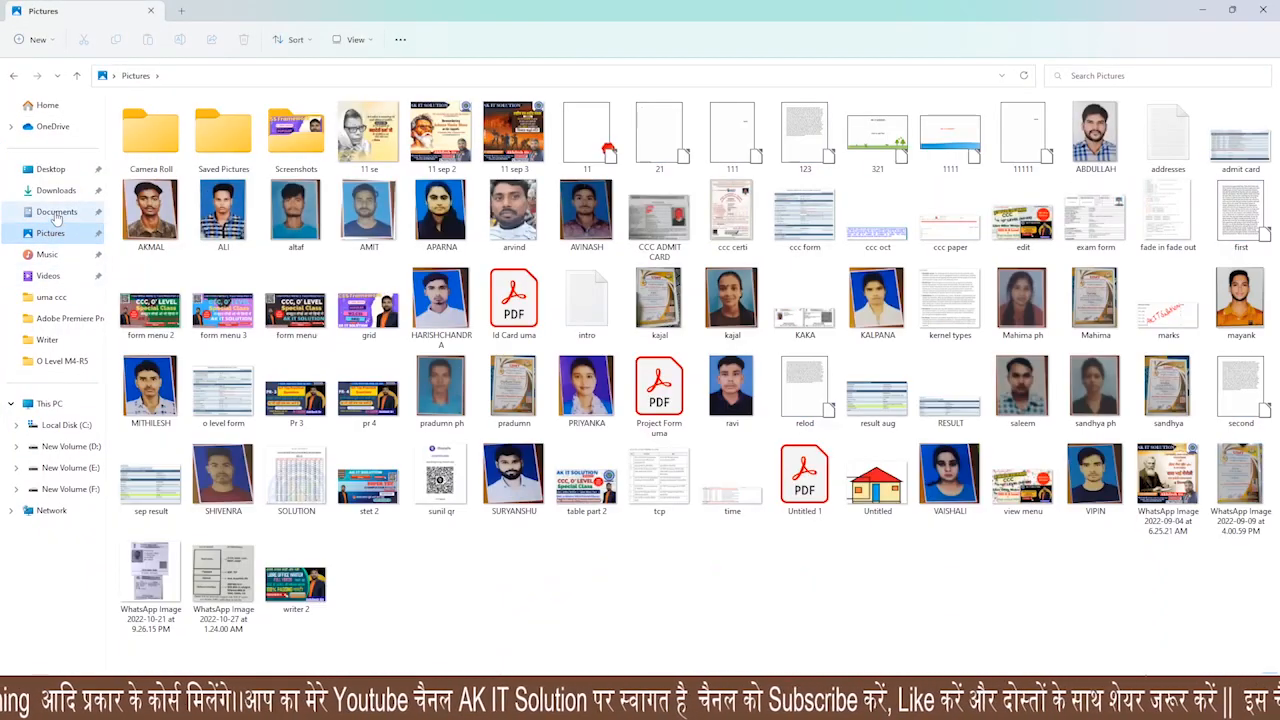
pyautogui.click(57, 213)
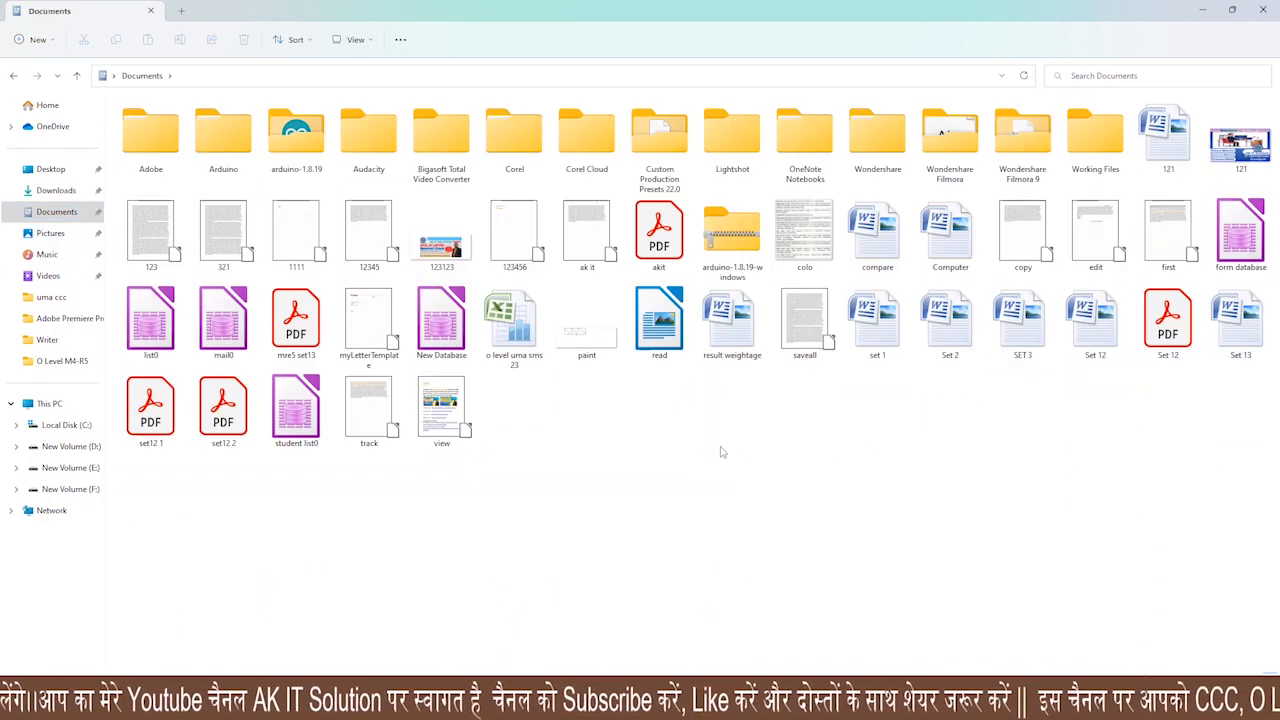
pyautogui.press('p')
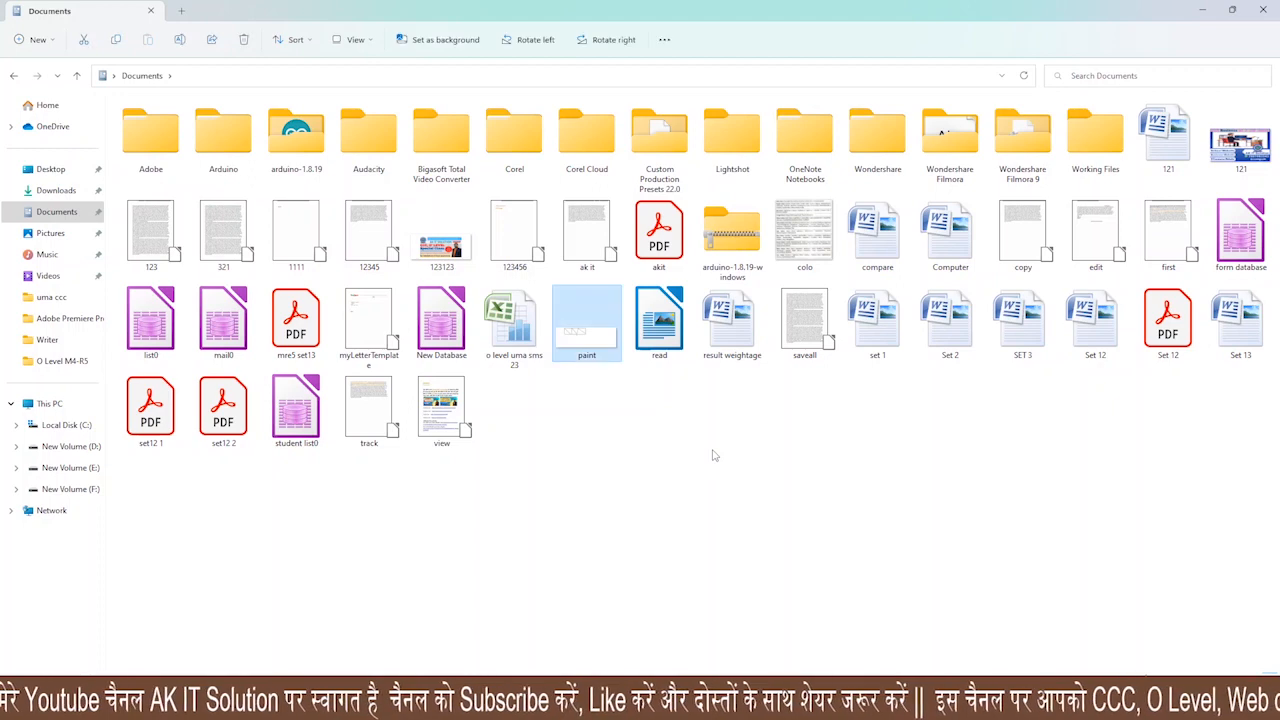
pyautogui.rightClick(575, 343)
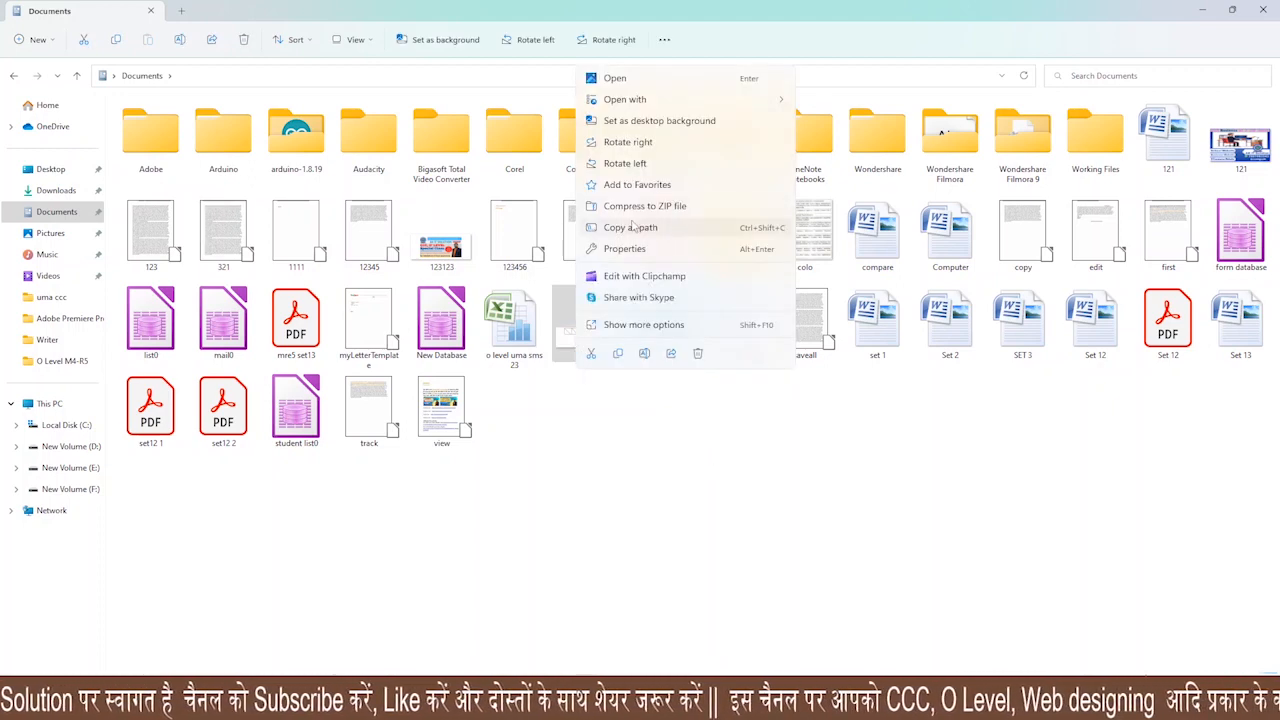
pyautogui.click(622, 128)
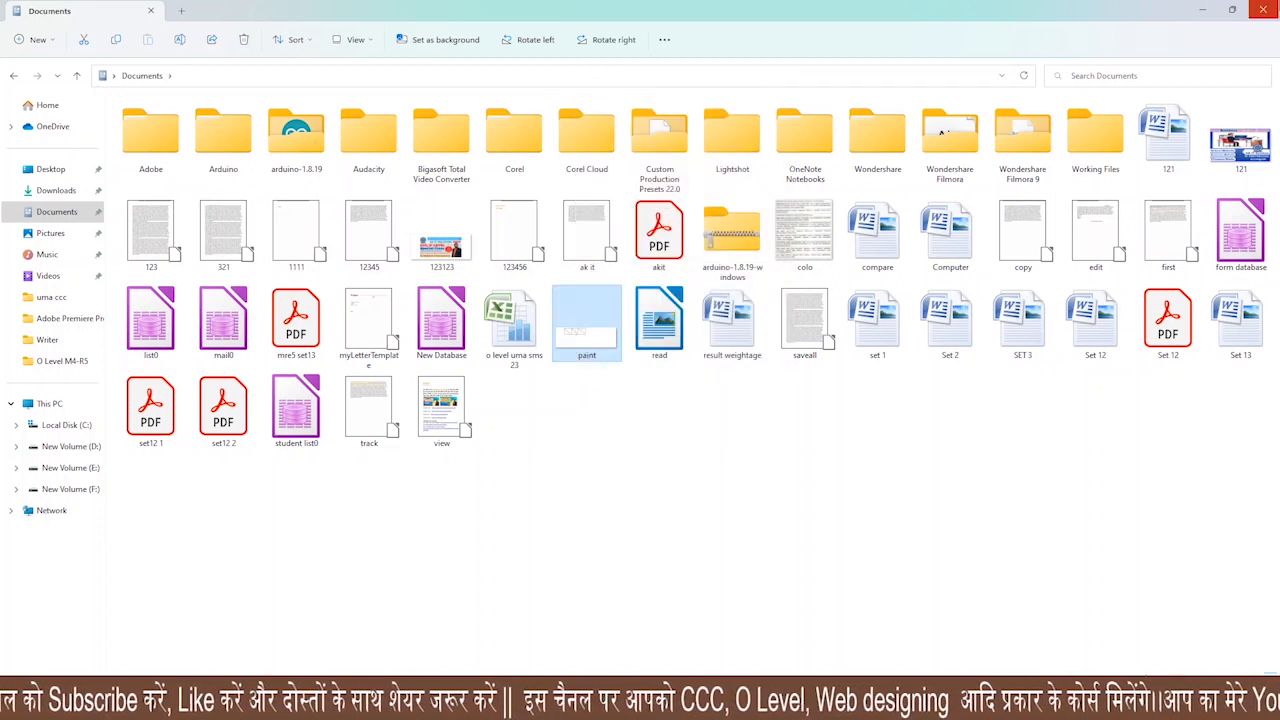
pyautogui.click(1263, 10)
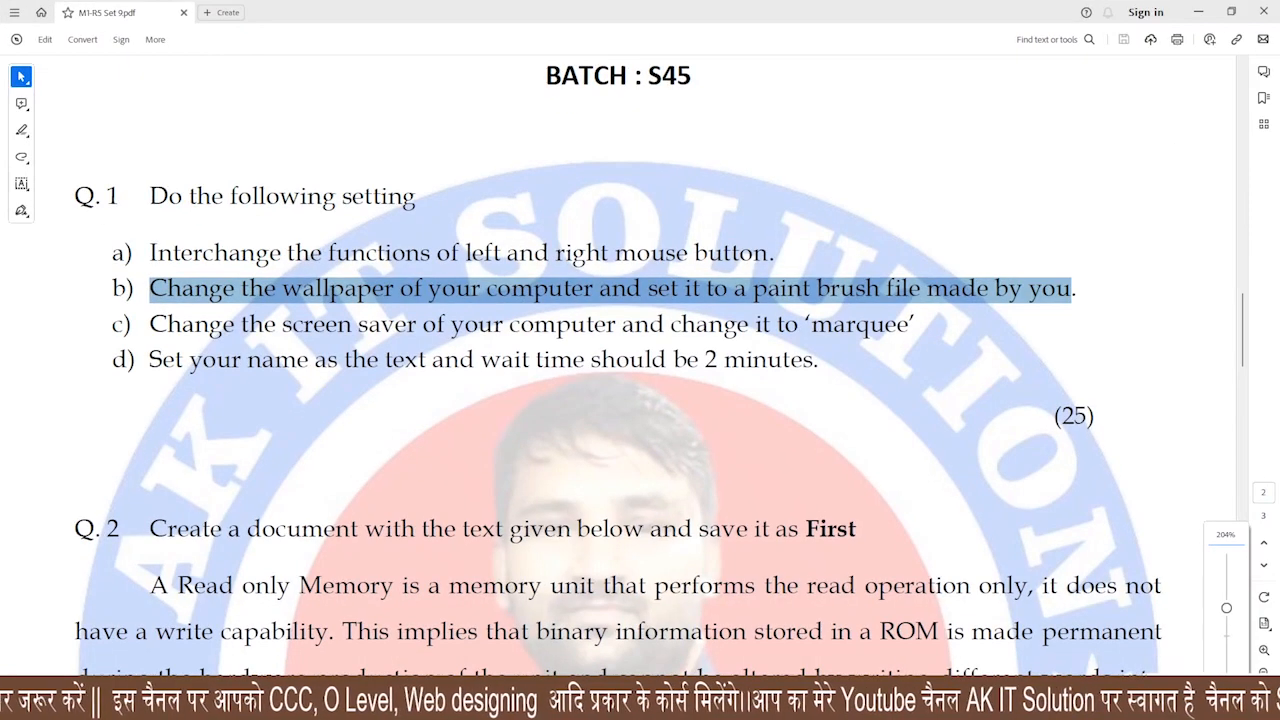
# In the M1-R5 Set 9 PDF, highlight task c of question 1 about changing the screen saver to 'marquee'
pyautogui.rightClick(147, 326)
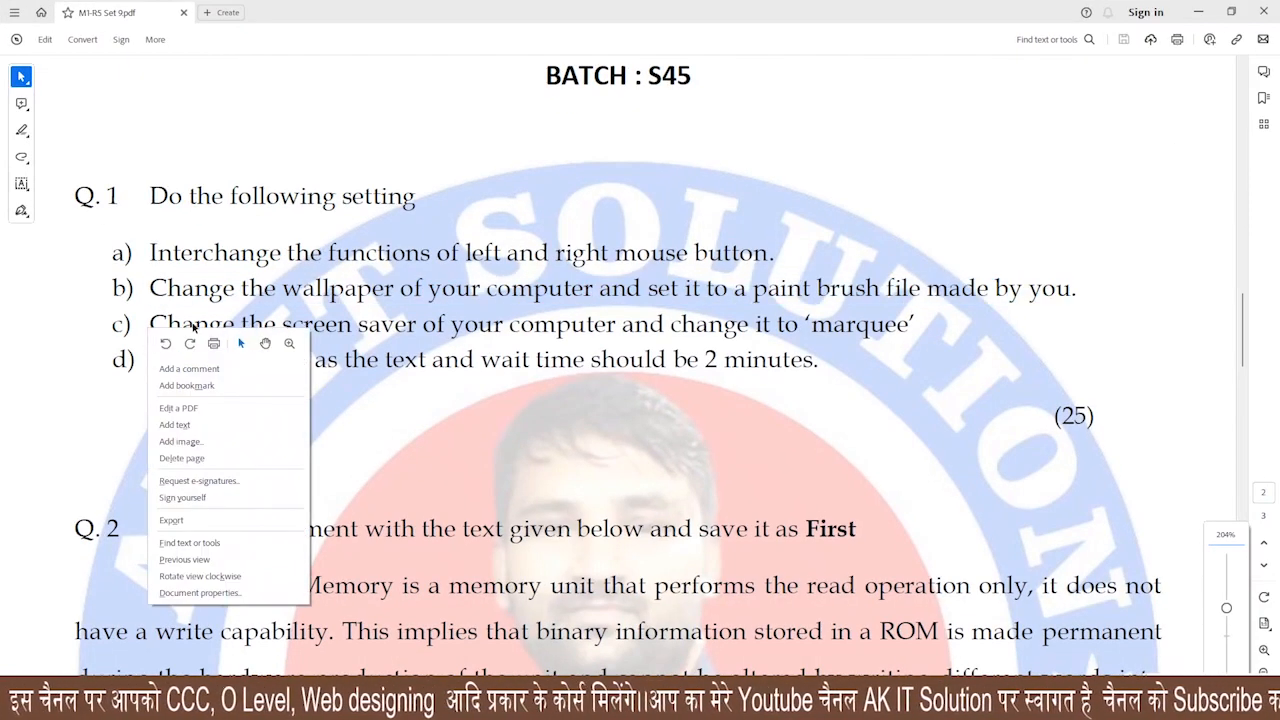
pyautogui.click(342, 326)
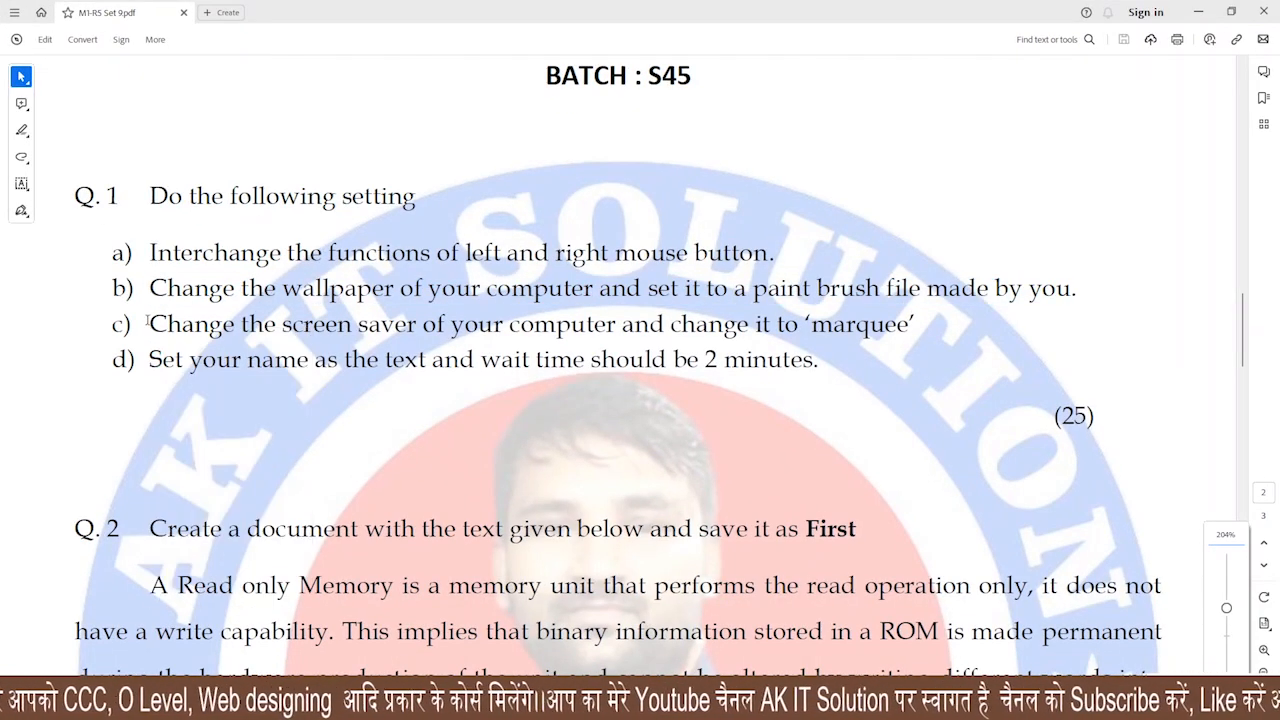
pyautogui.moveTo(147, 322)
pyautogui.mouseDown()
pyautogui.moveTo(814, 322)
pyautogui.moveTo(960, 290)
pyautogui.moveTo(960, 329)
pyautogui.moveTo(930, 318)
pyautogui.mouseUp()
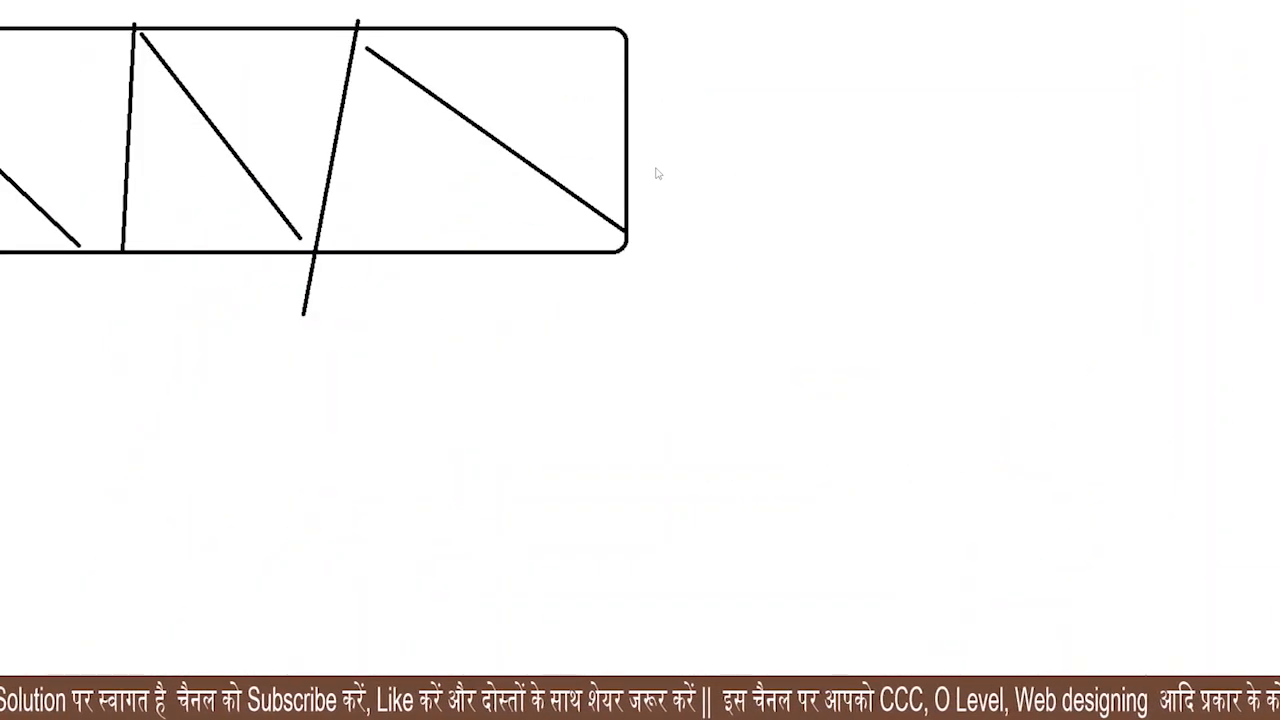
# Open the Personalization settings from the desktop
pyautogui.rightClick(643, 248)
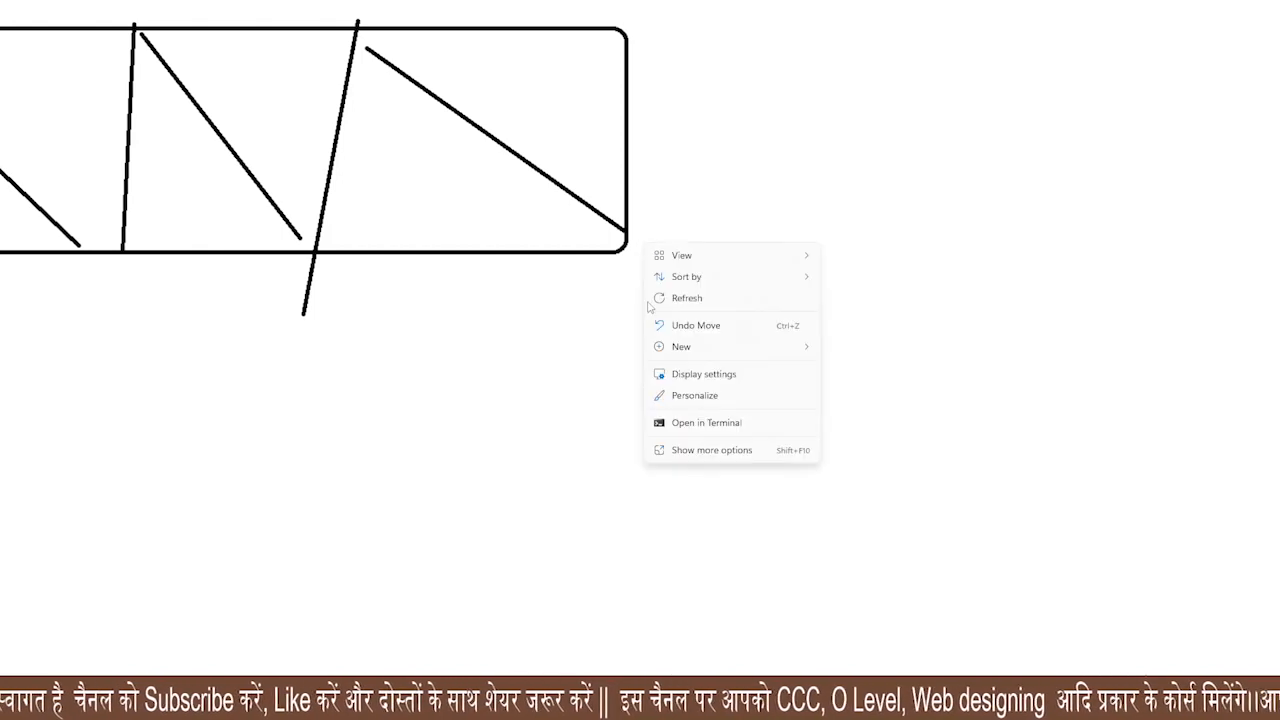
pyautogui.click(687, 397)
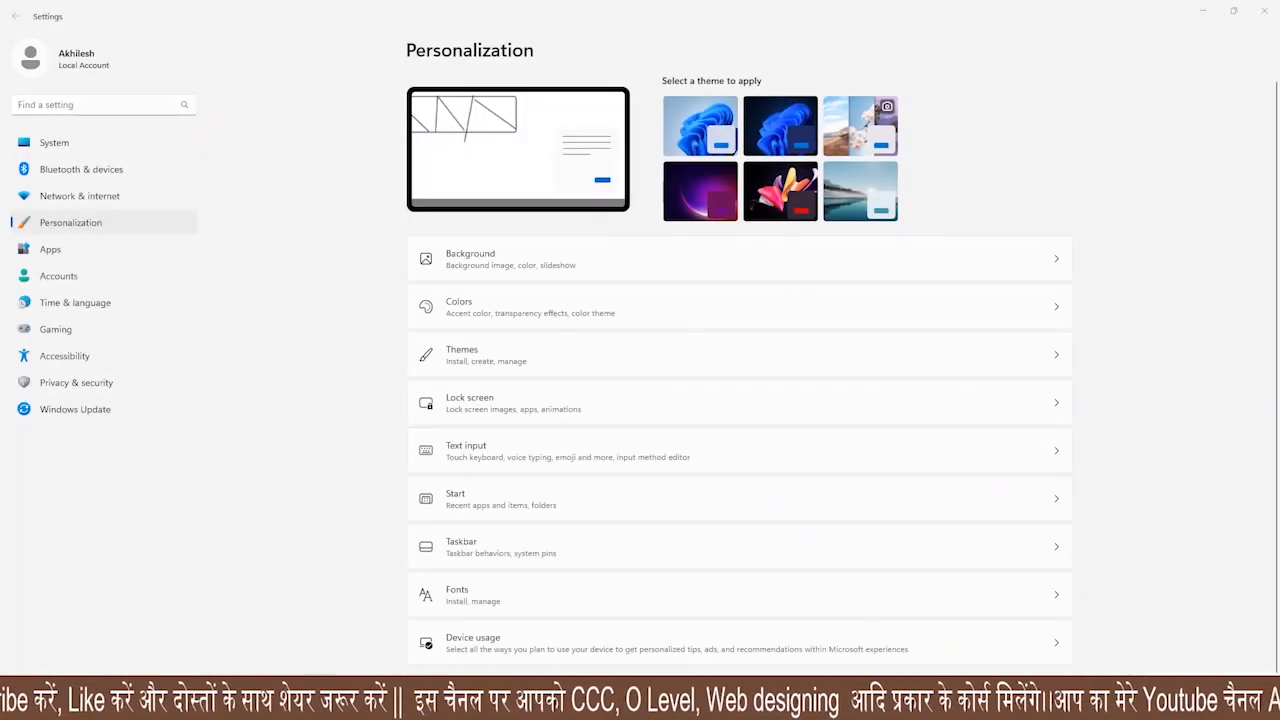
pyautogui.click(1153, 661)
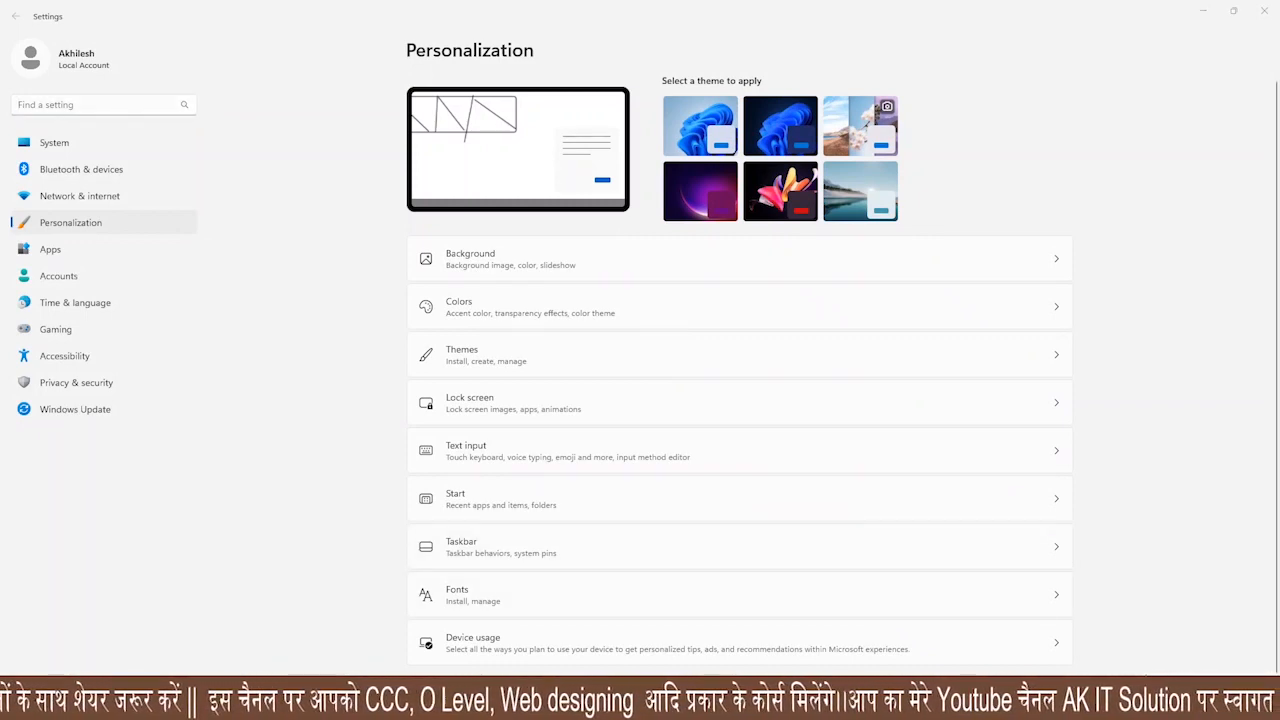
pyautogui.moveTo(987, 560)
pyautogui.mouseDown()
pyautogui.moveTo(1085, 643)
pyautogui.moveTo(1275, 656)
pyautogui.mouseUp()
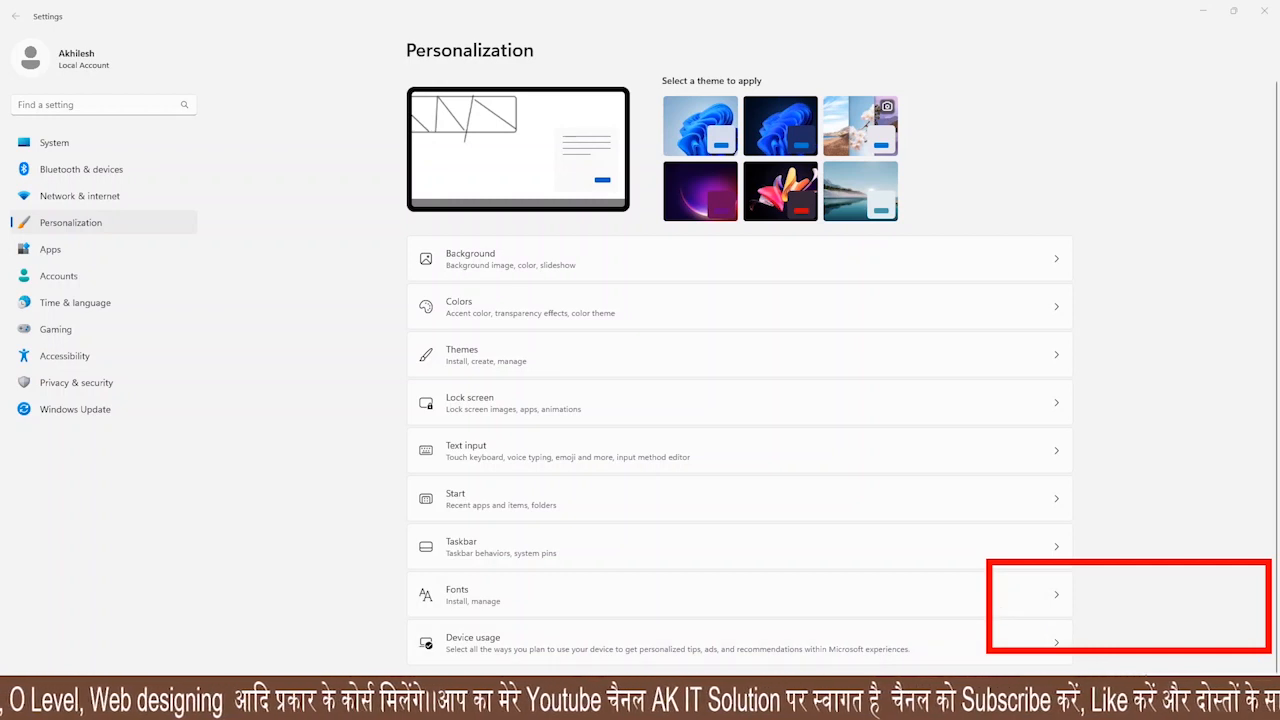
pyautogui.press('Escape')
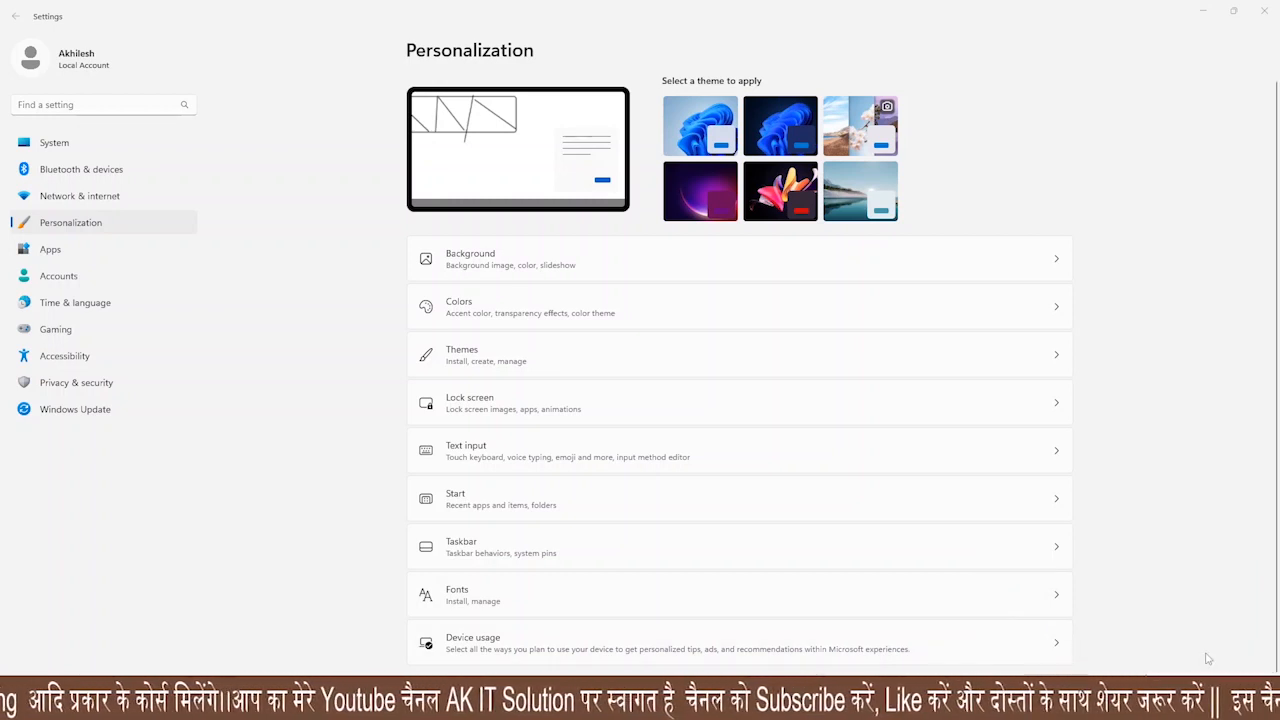
pyautogui.click(1171, 600)
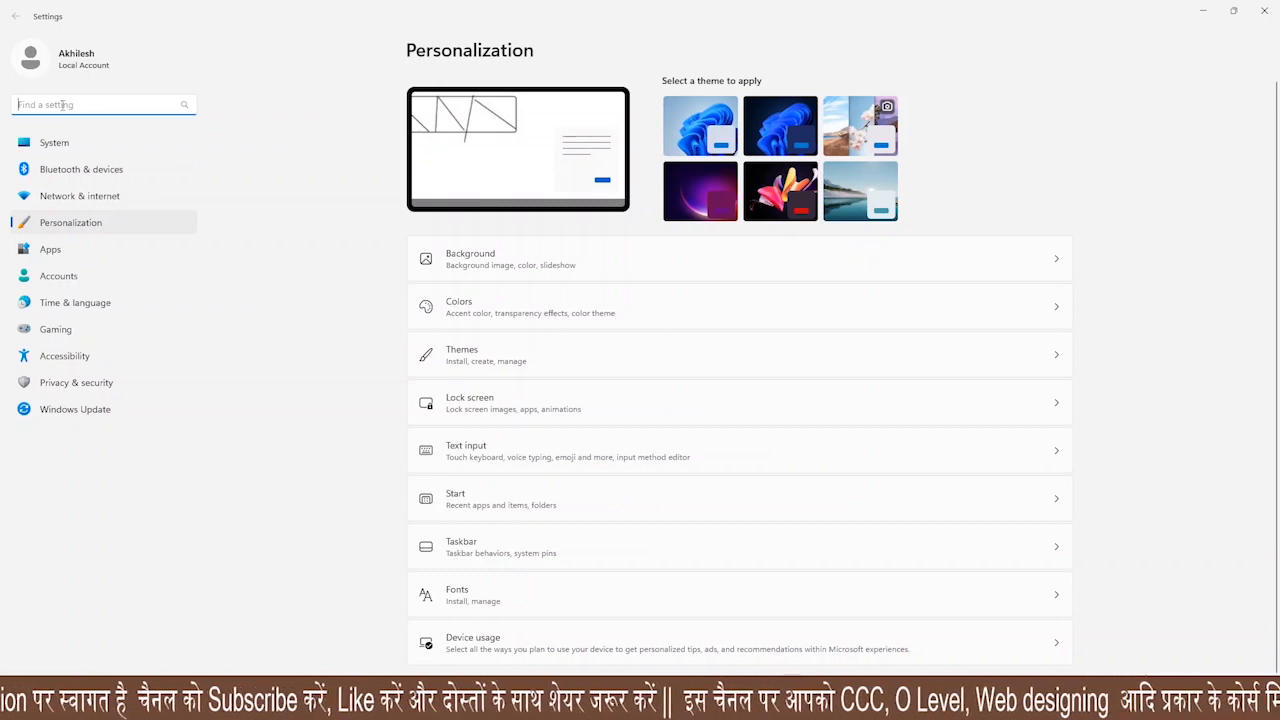
pyautogui.write('screen ')
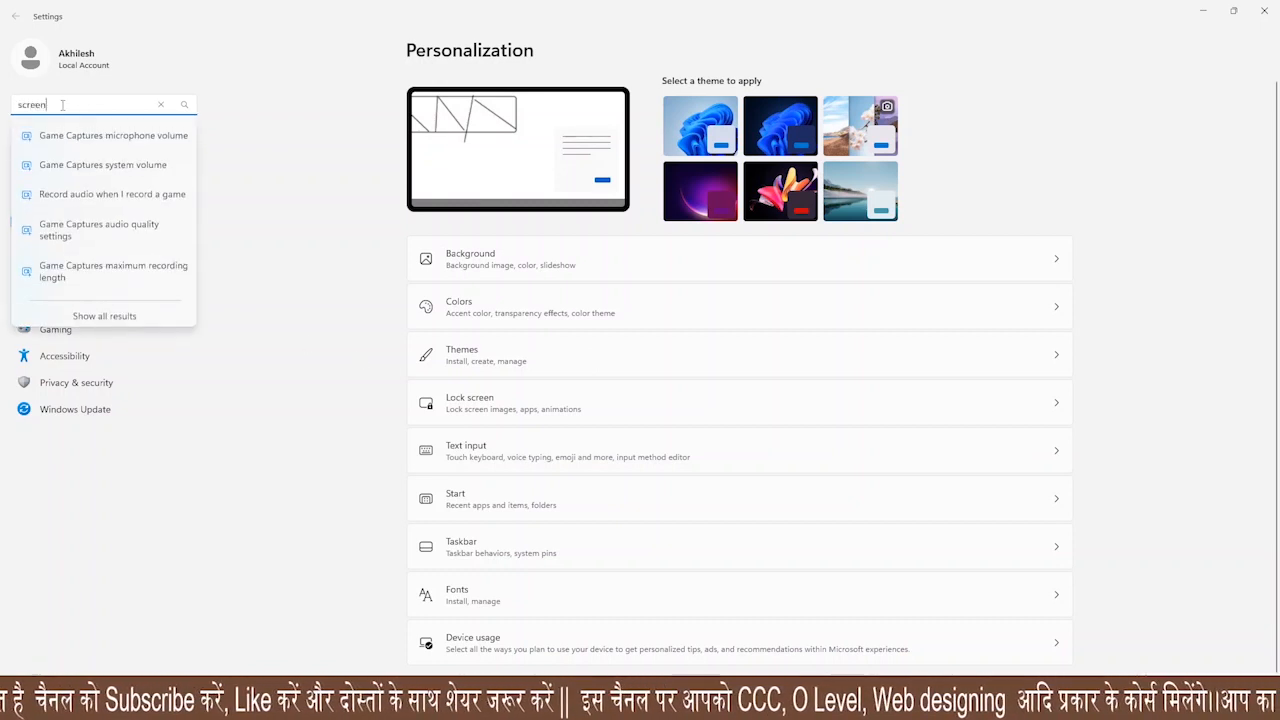
pyautogui.write('s')
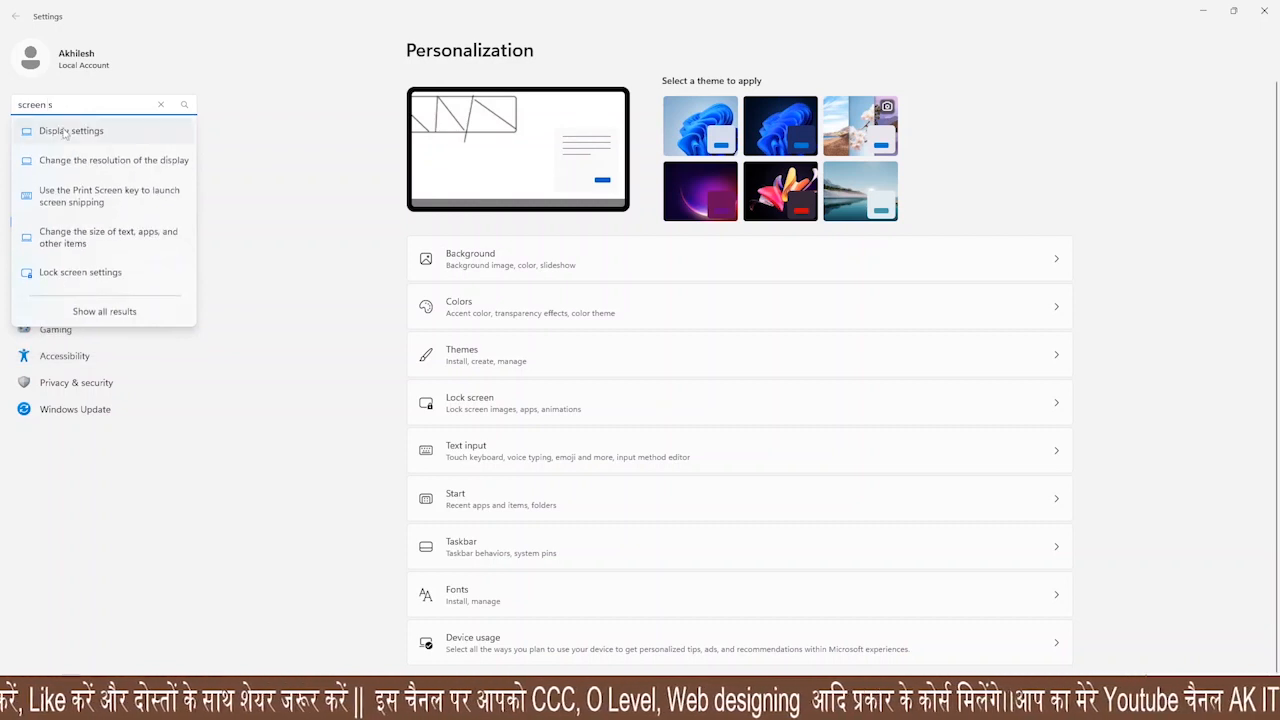
pyautogui.click(65, 133)
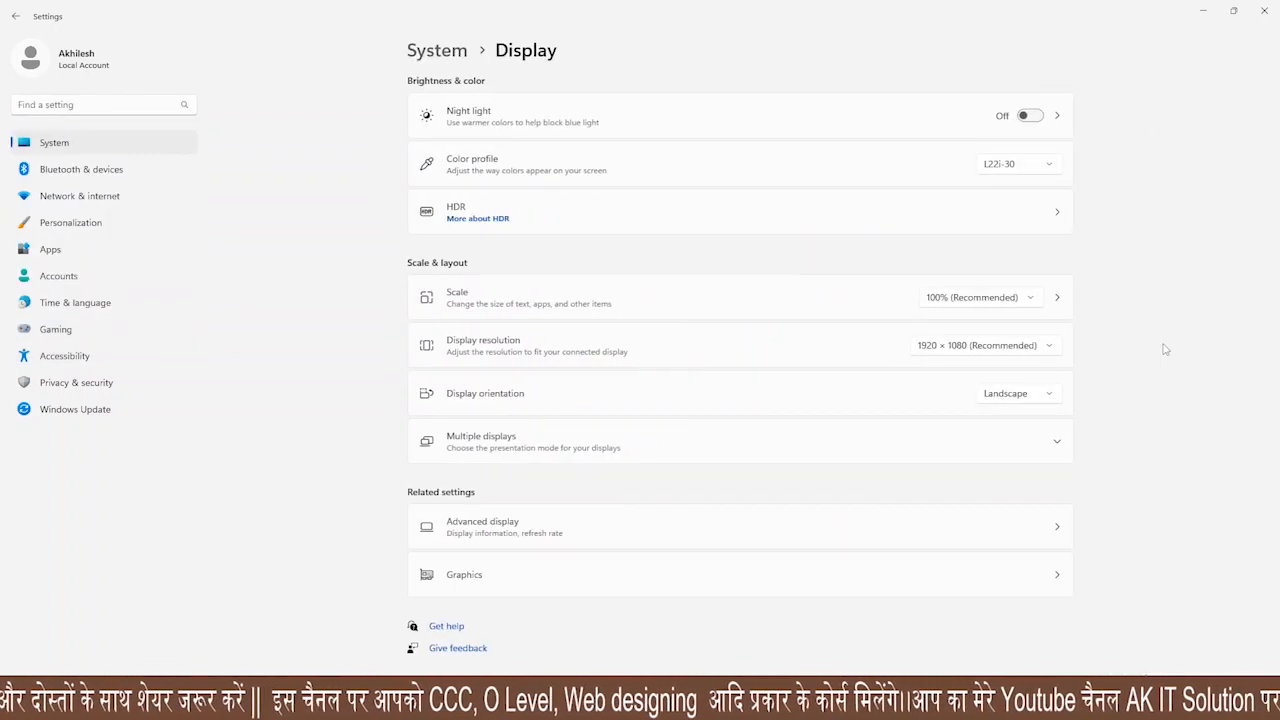
pyautogui.click(70, 222)
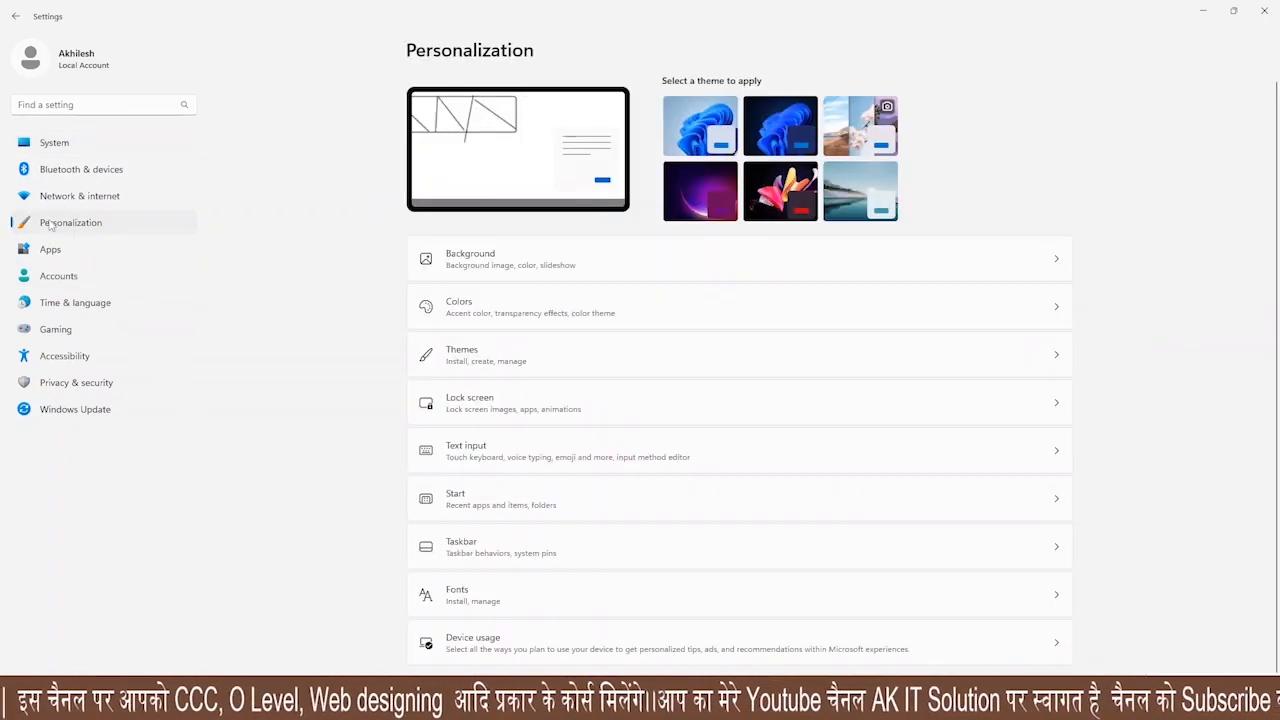
pyautogui.scroll(-2, 668, 498)
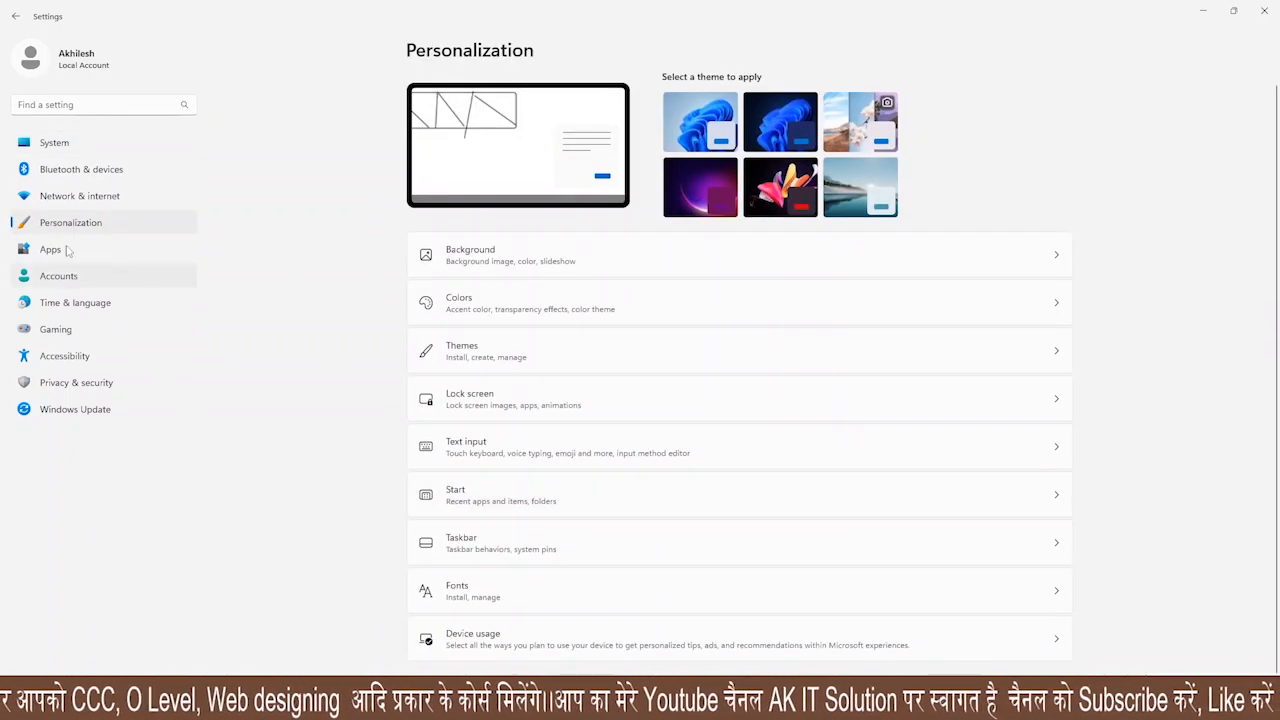
pyautogui.click(78, 196)
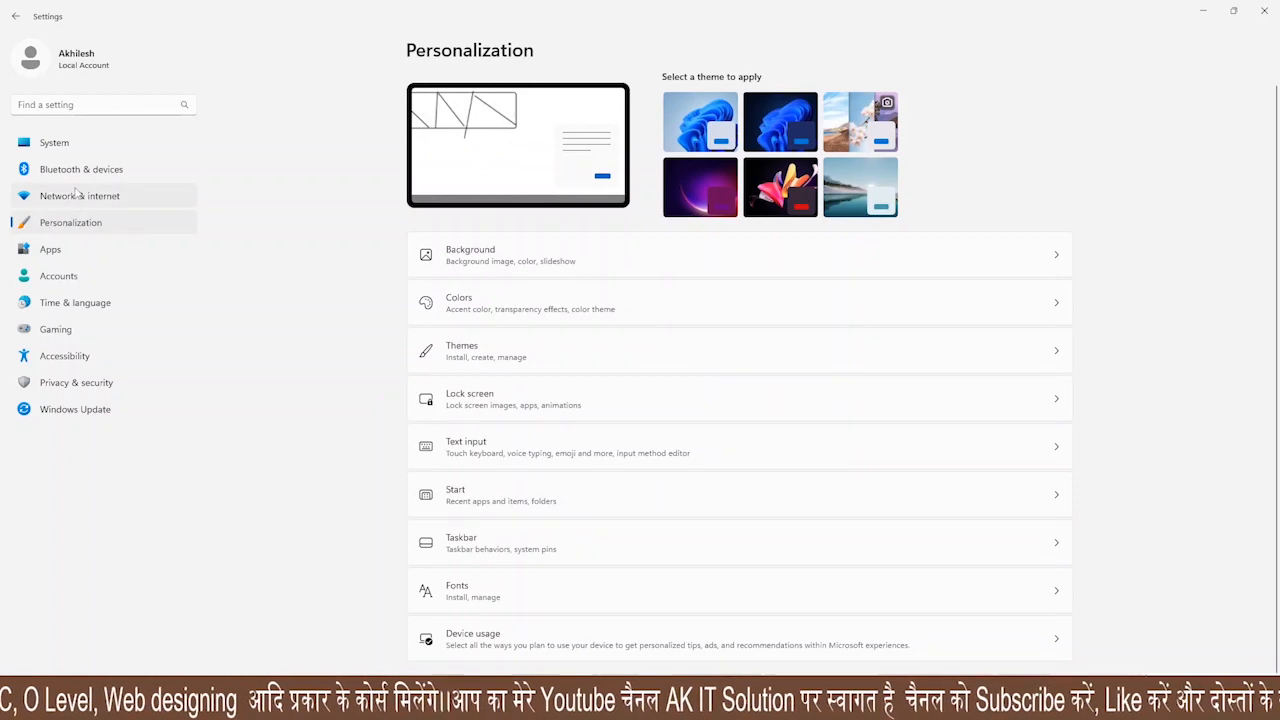
pyautogui.click(75, 224)
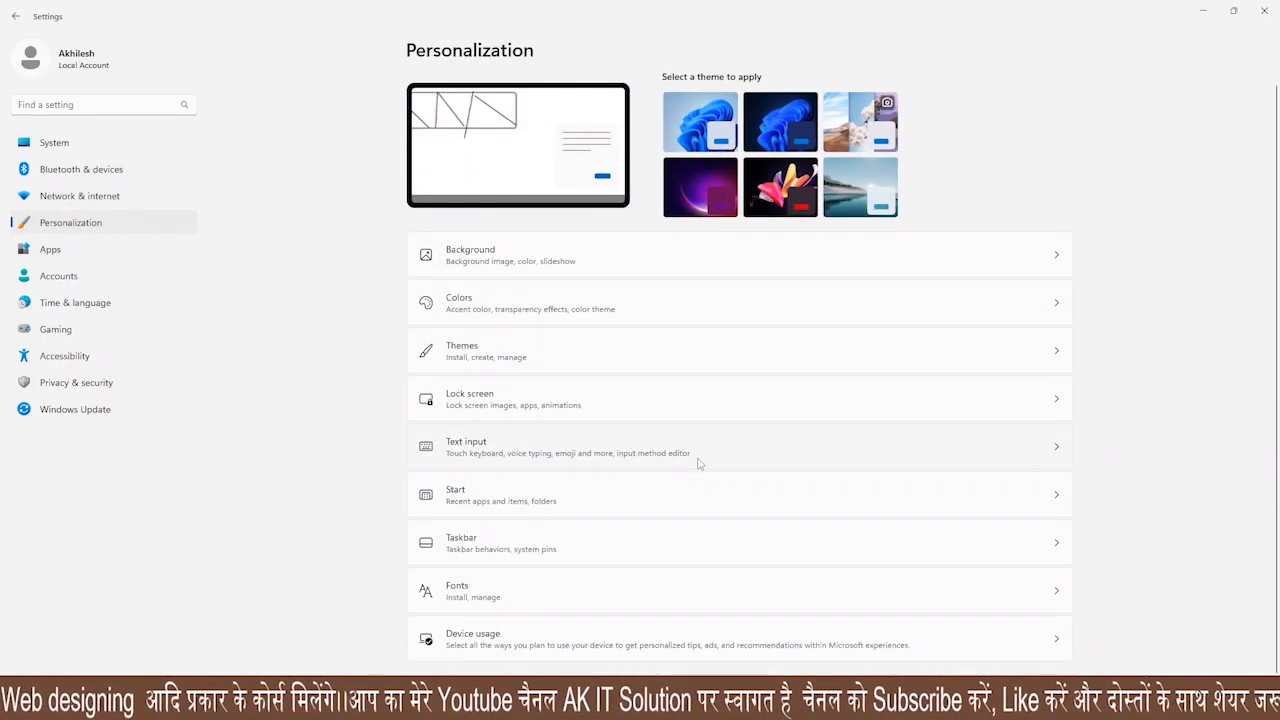
pyautogui.scroll(2, 630, 567)
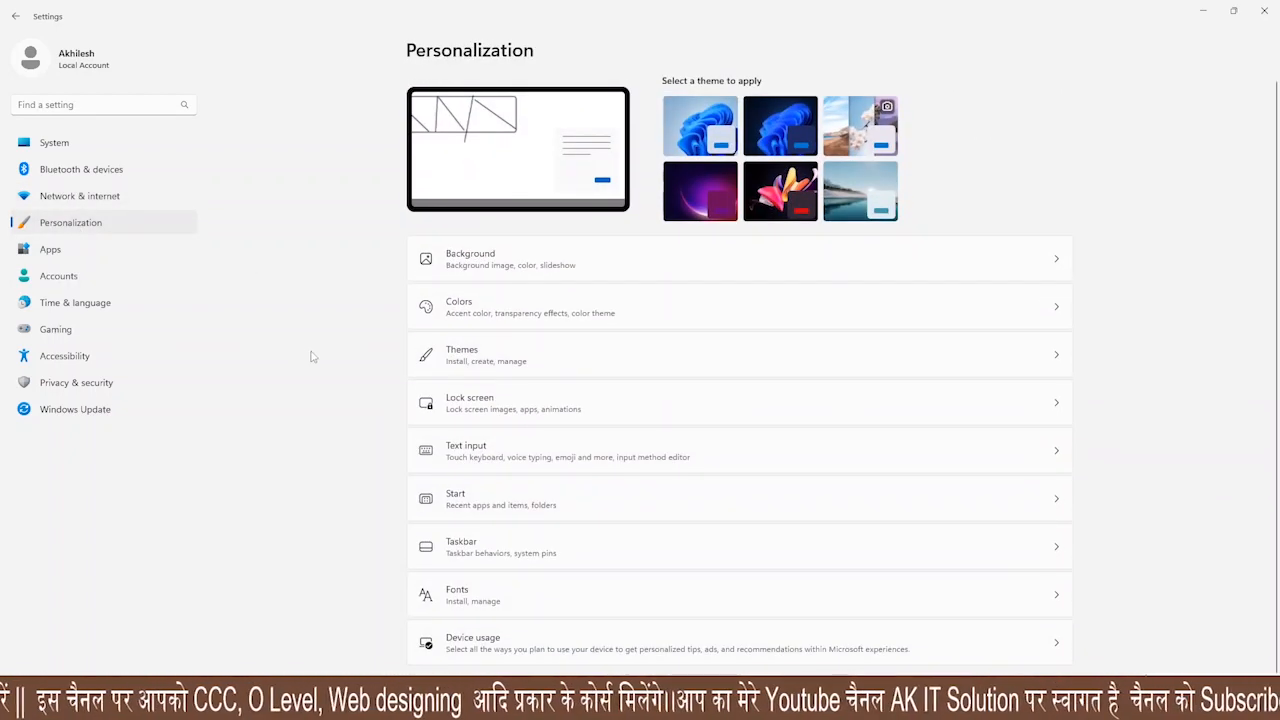
# Open the Screen Saver Settings dialog through the lock screen settings and move it to the middle of the screen
pyautogui.click(542, 410)
pyautogui.scroll(-1, 700, 440)
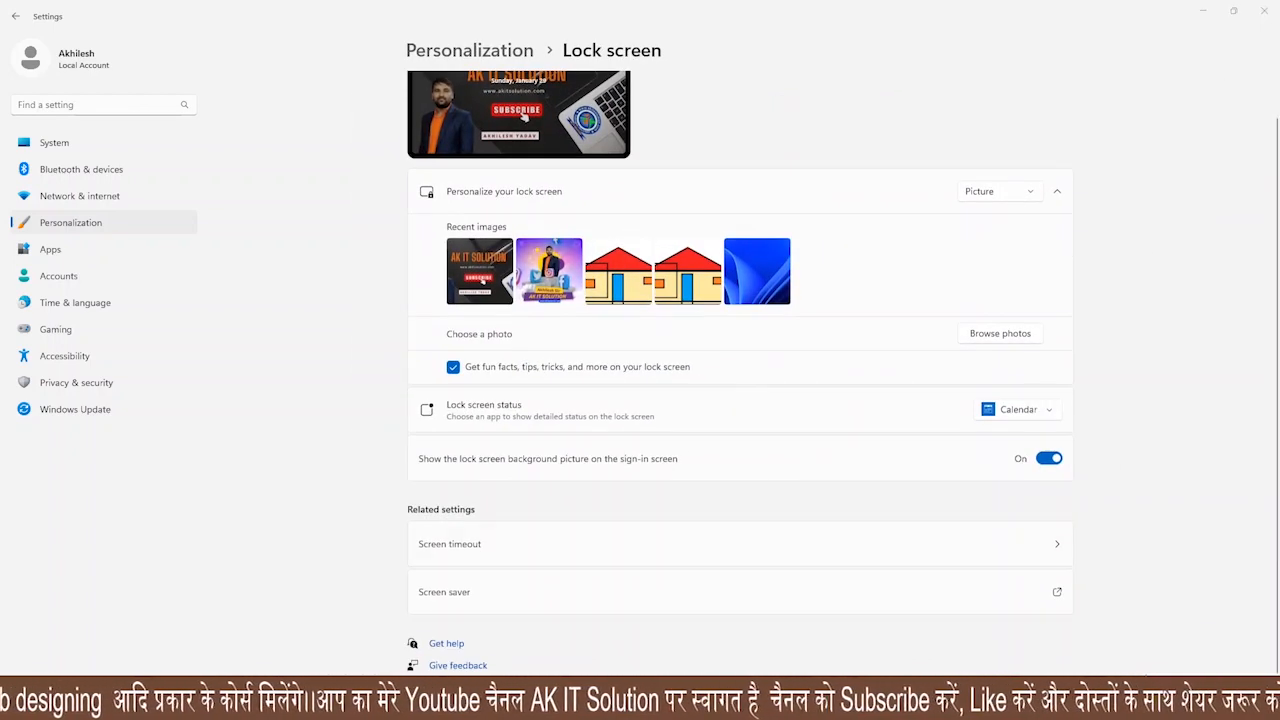
pyautogui.moveTo(396, 557)
pyautogui.mouseDown()
pyautogui.moveTo(512, 618)
pyautogui.moveTo(587, 624)
pyautogui.mouseUp()
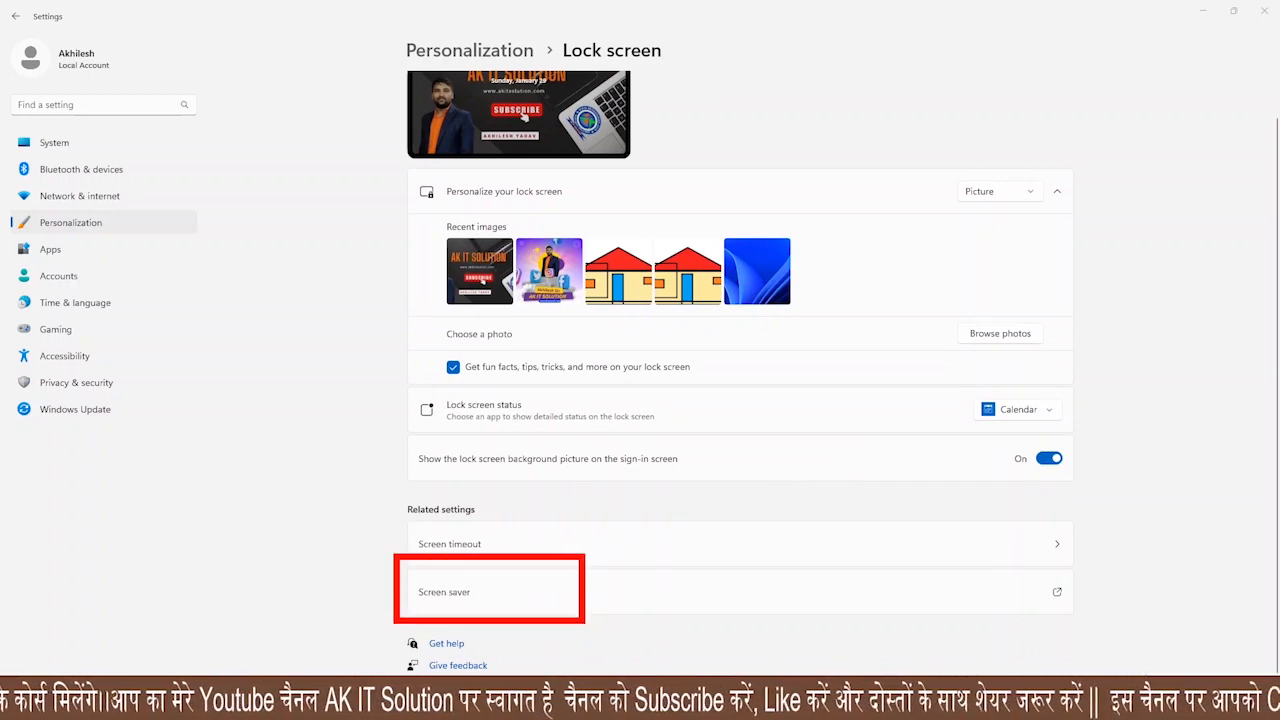
pyautogui.press('Escape')
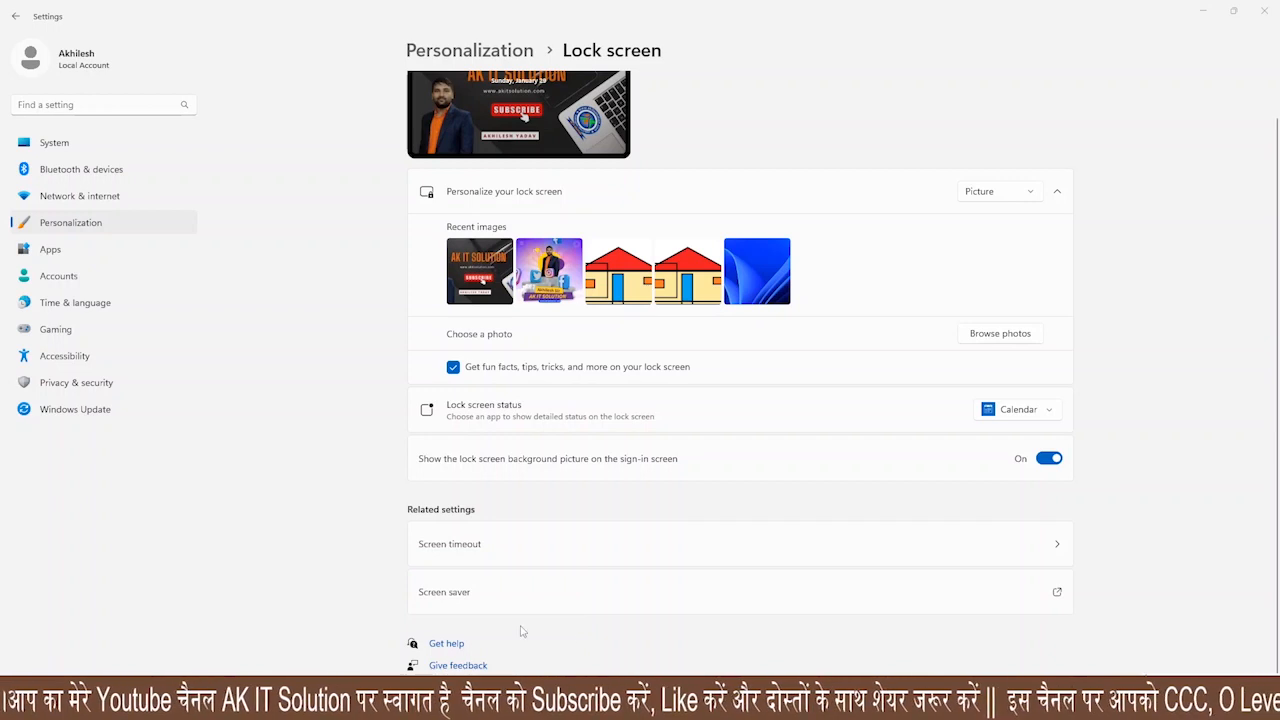
pyautogui.click(467, 598)
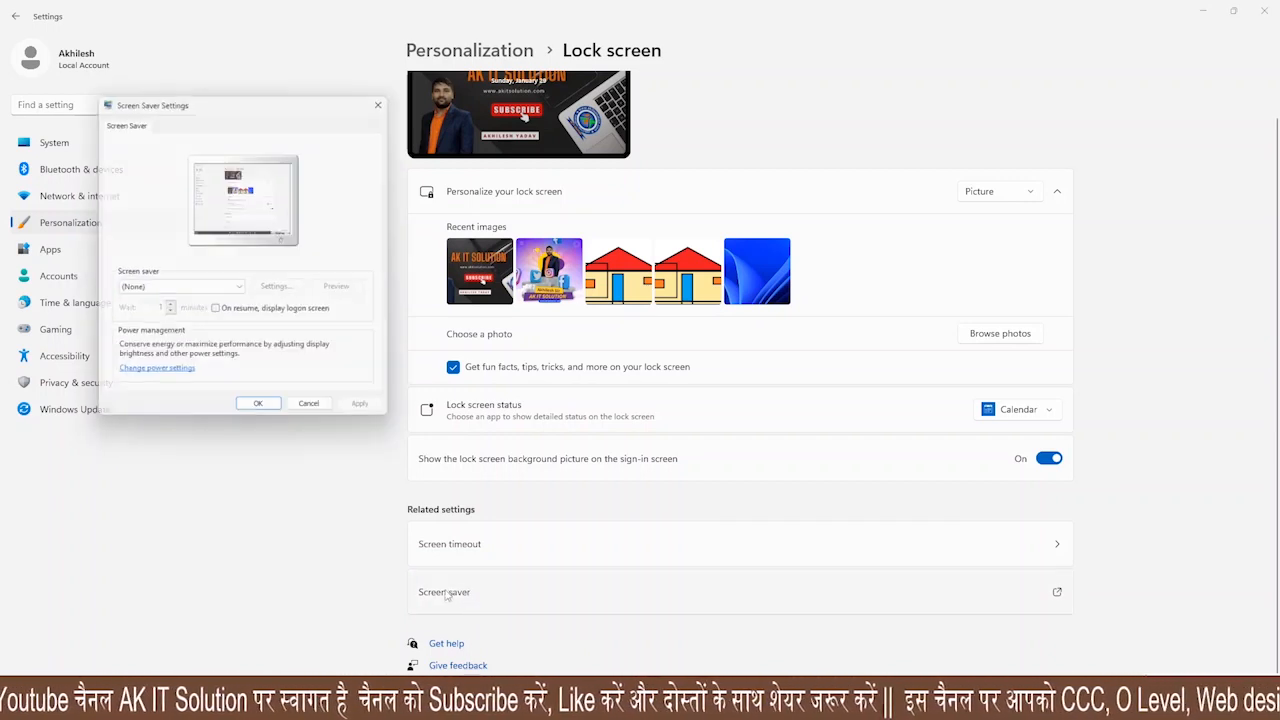
pyautogui.moveTo(217, 98); pyautogui.dragTo(636, 208)
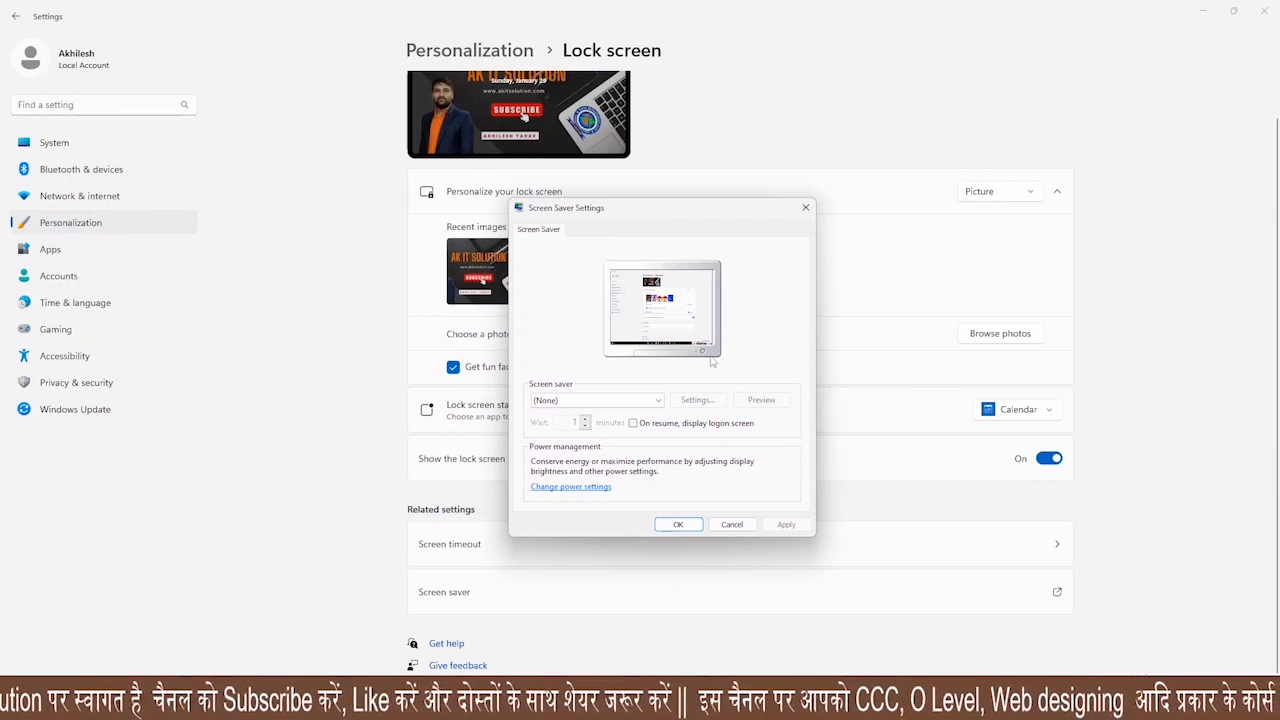
# Choose the 3D Text screen saver and set its custom text to "AK IT SOLUTION"
pyautogui.click(659, 401)
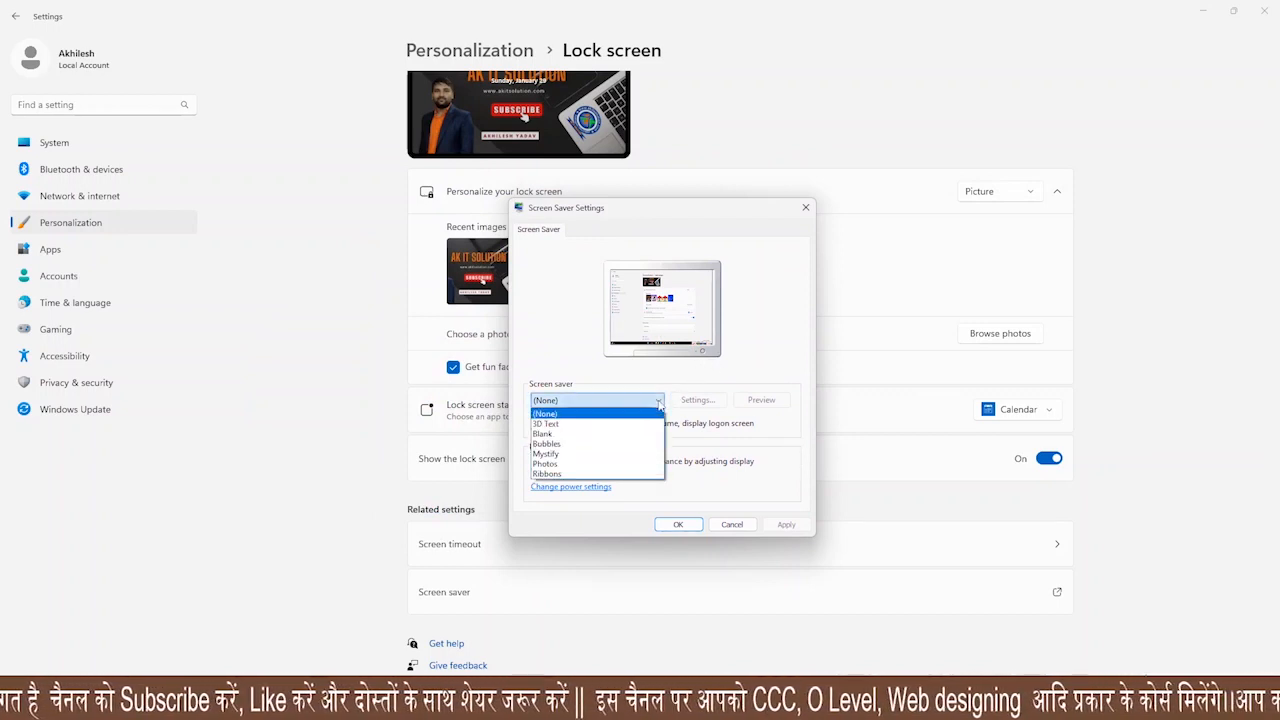
pyautogui.click(562, 423)
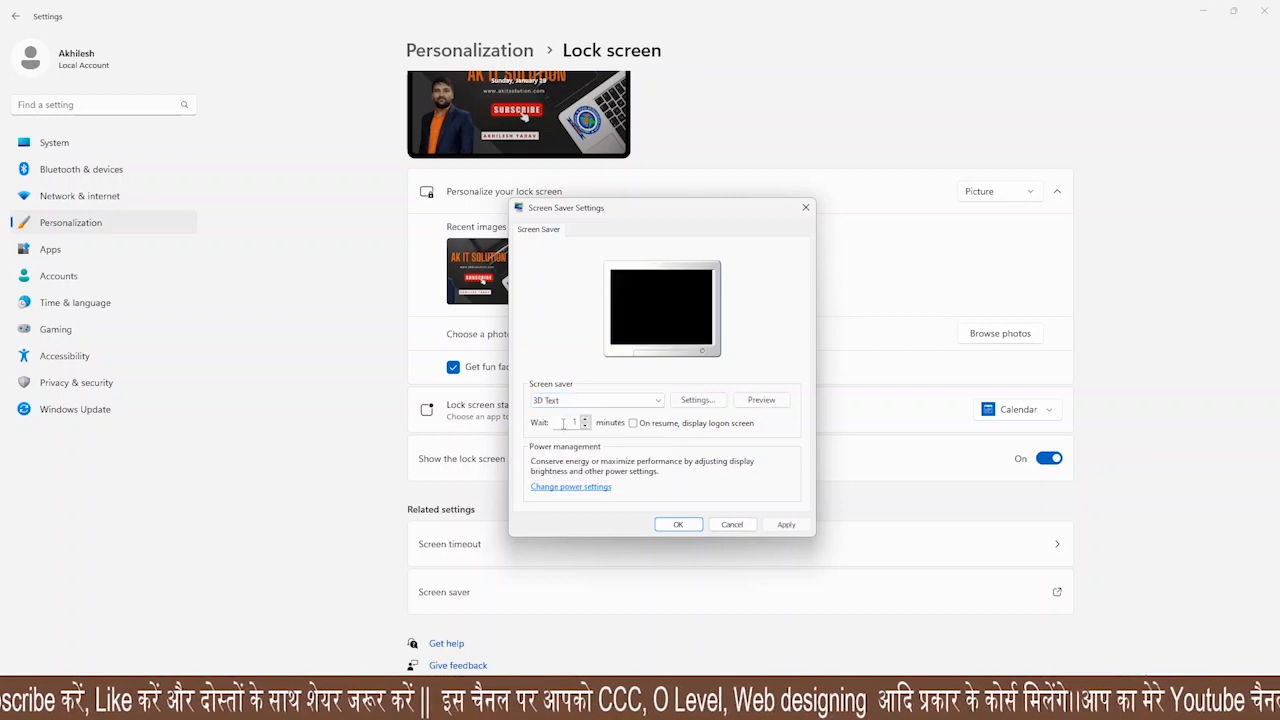
pyautogui.click(697, 400)
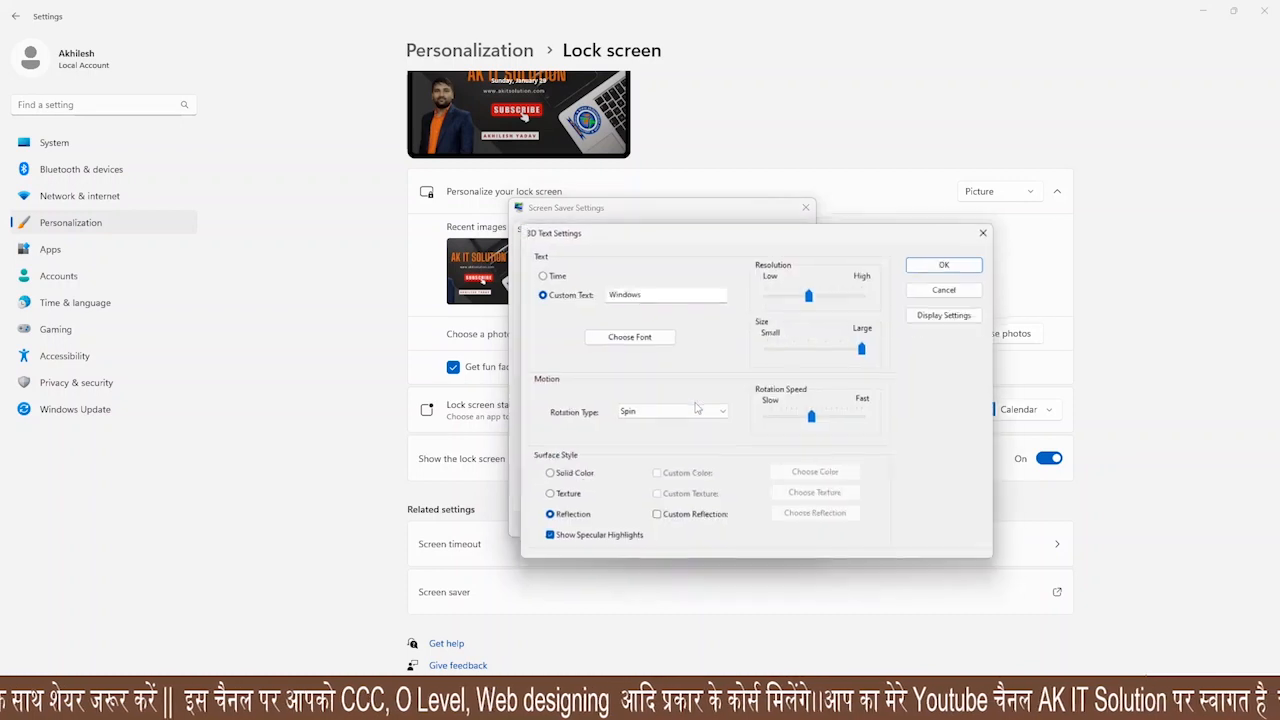
pyautogui.moveTo(663, 293); pyautogui.dragTo(585, 292)
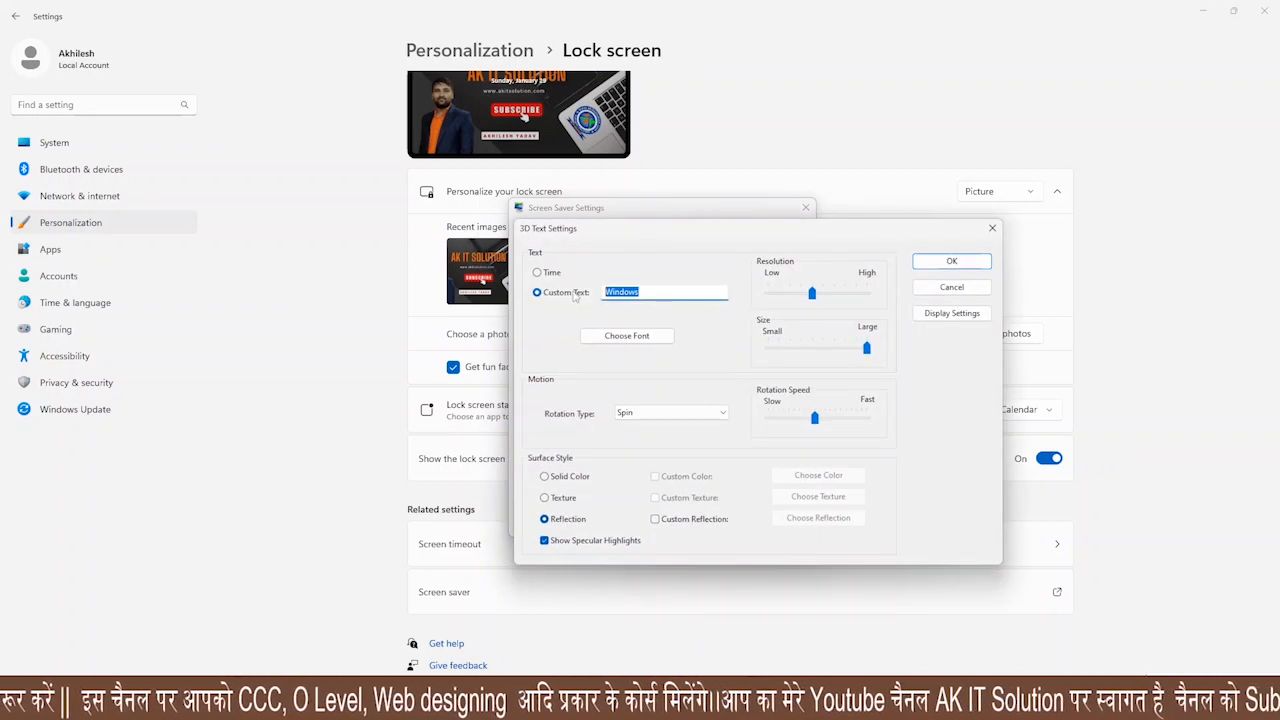
pyautogui.write('AK IT SOLUTION')
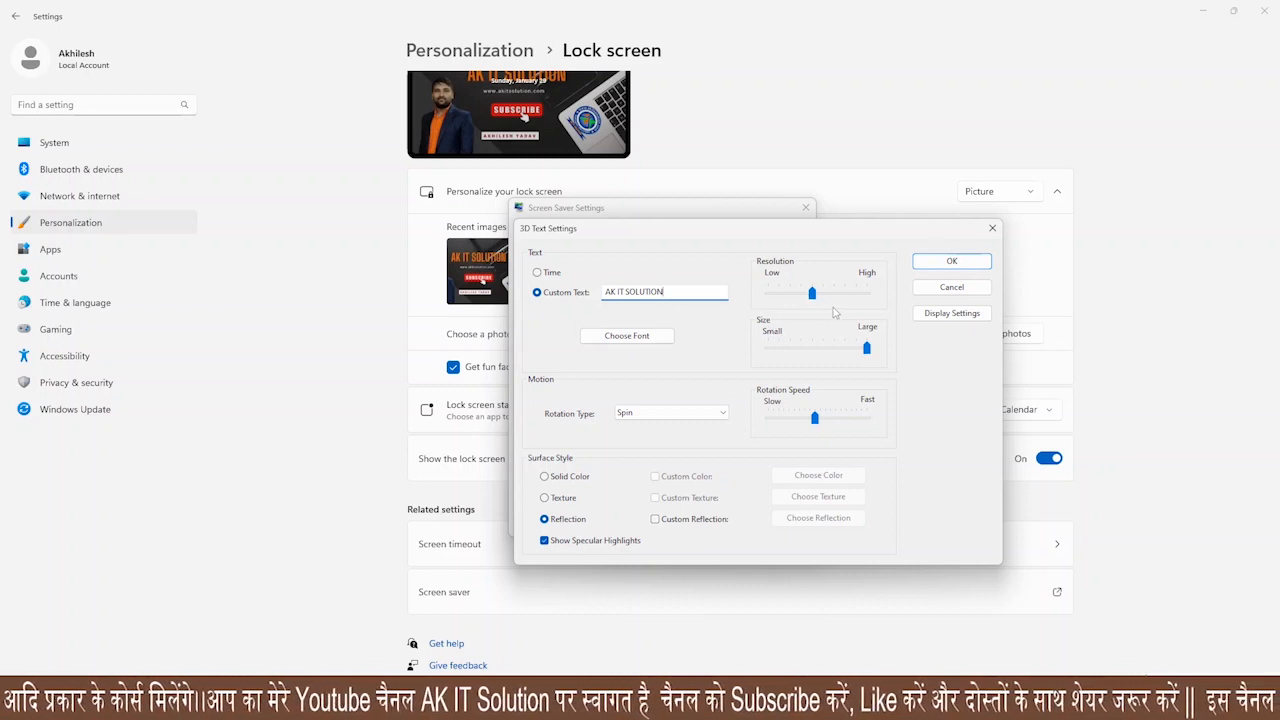
# Raise the 3D text's resolution and rotation speed slightly and accept the text settings
pyautogui.moveTo(811, 293); pyautogui.dragTo(834, 303)
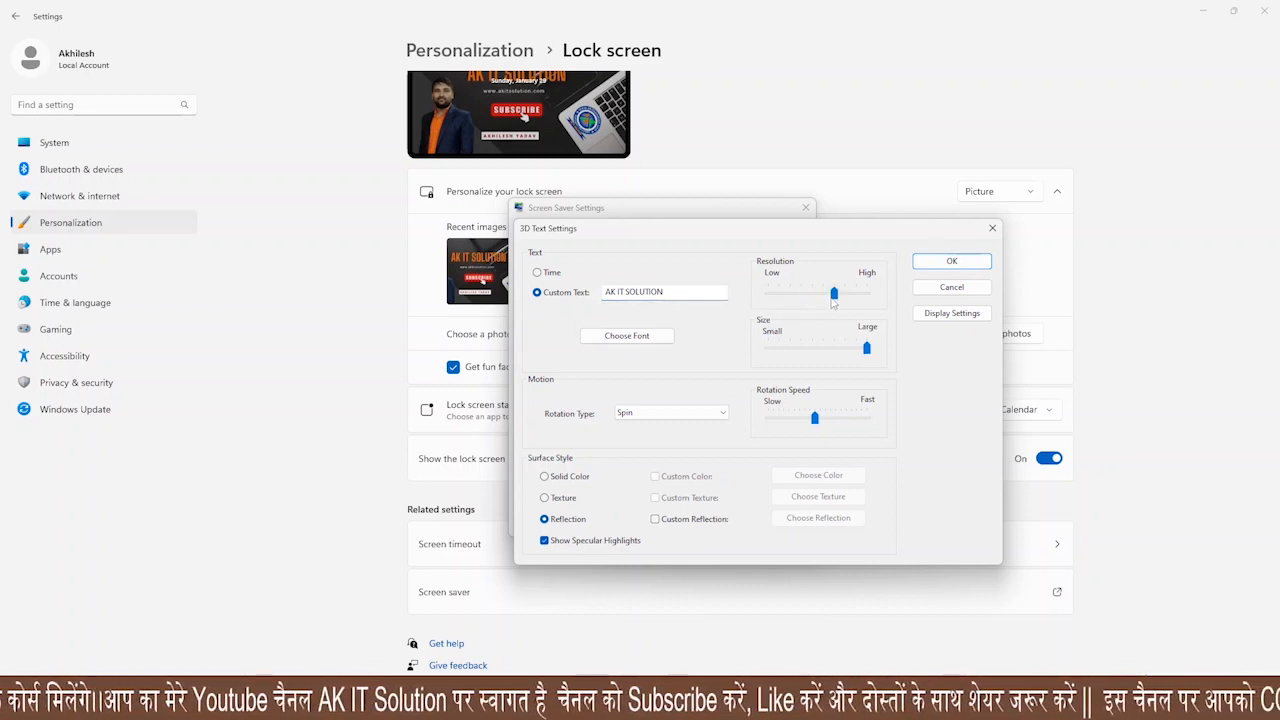
pyautogui.click(809, 420)
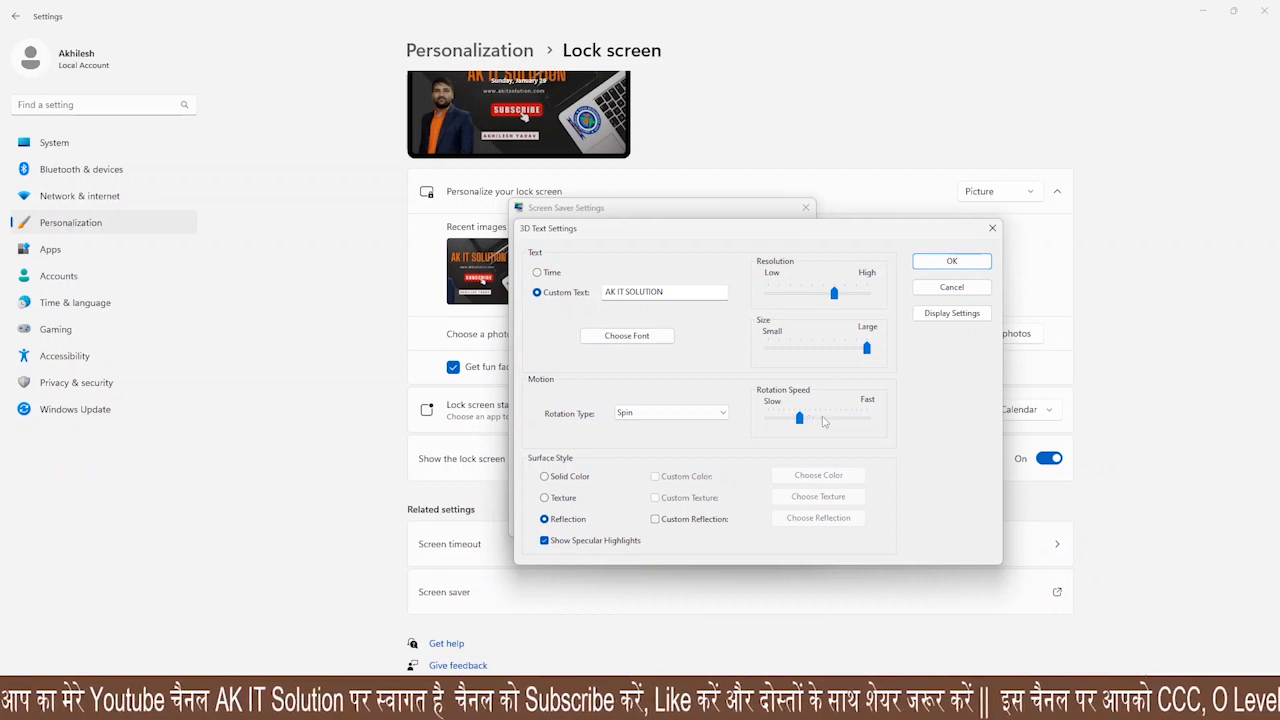
pyautogui.click(838, 421)
pyautogui.click(838, 421)
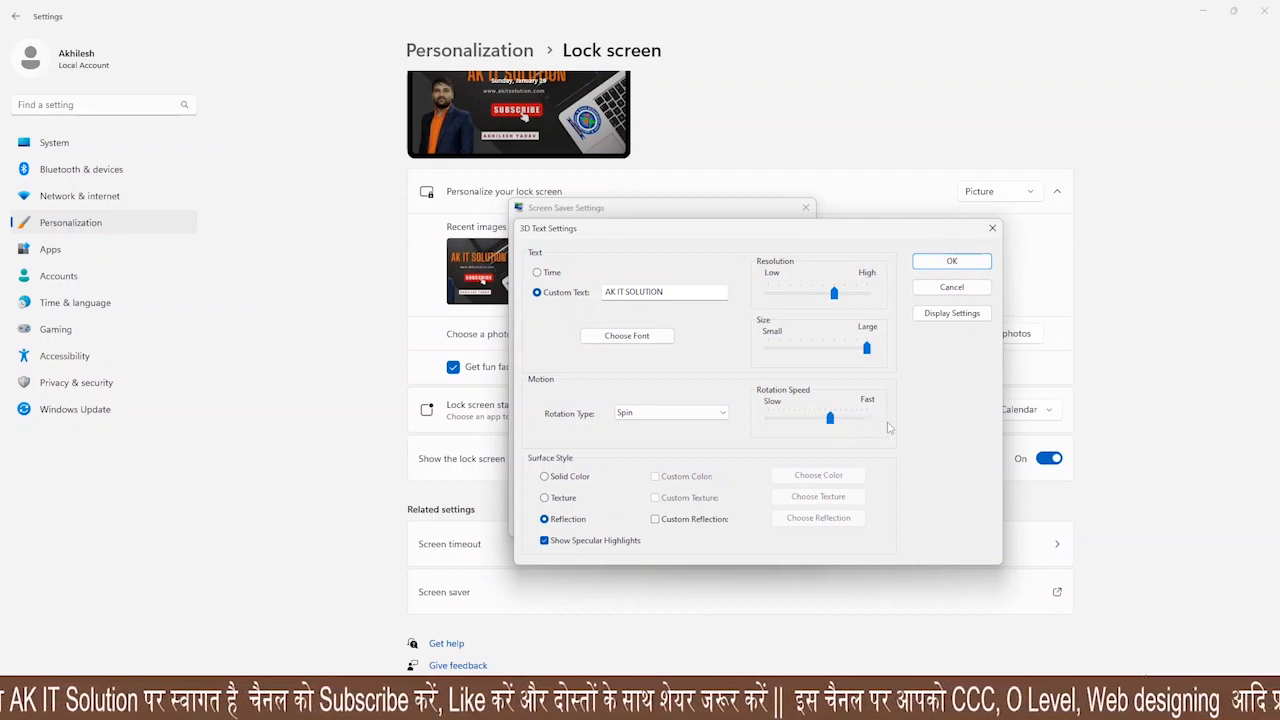
pyautogui.click(951, 262)
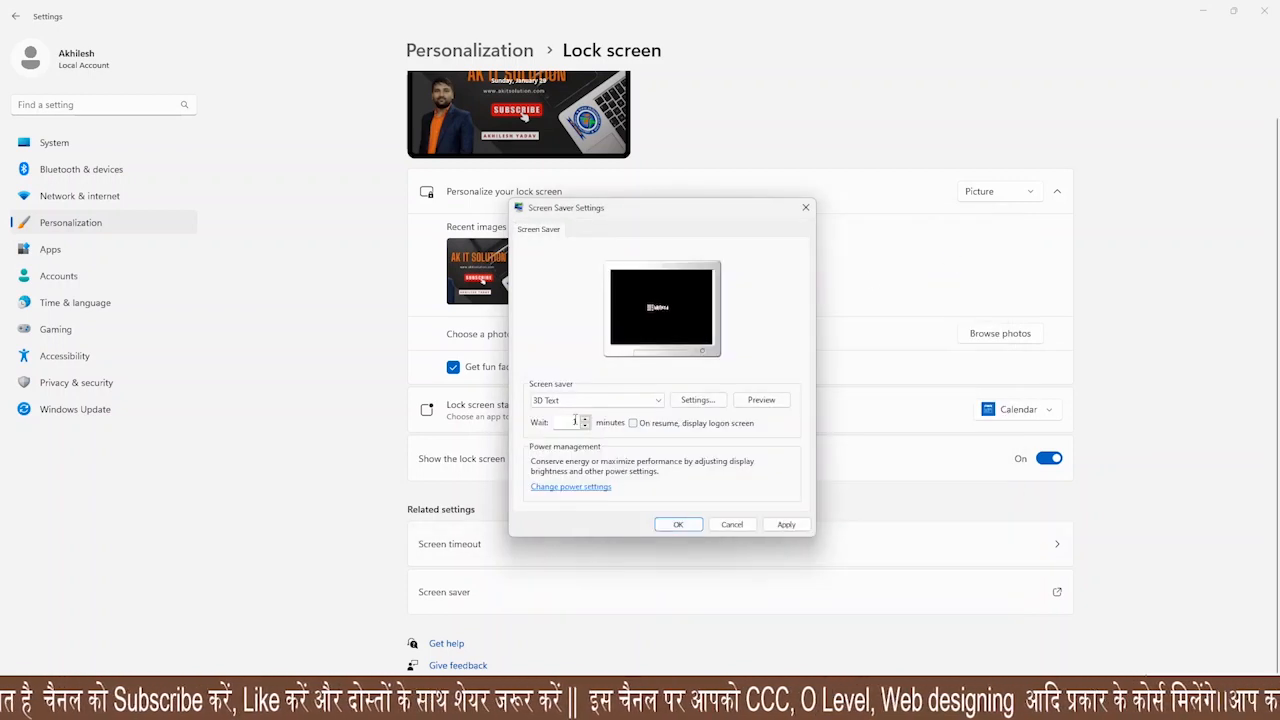
# Preview the 3D Text screen saver, apply it and close the Screen Saver Settings dialog
pyautogui.click(761, 401)
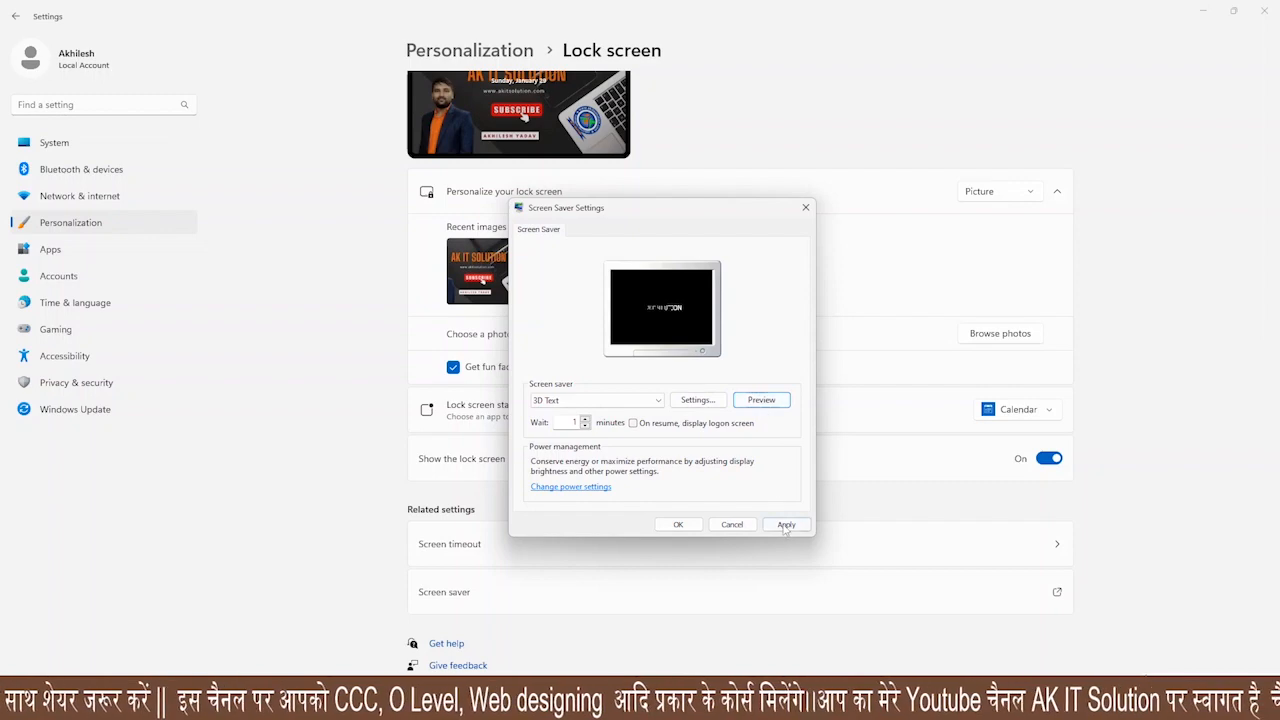
pyautogui.click(786, 525)
pyautogui.click(678, 525)
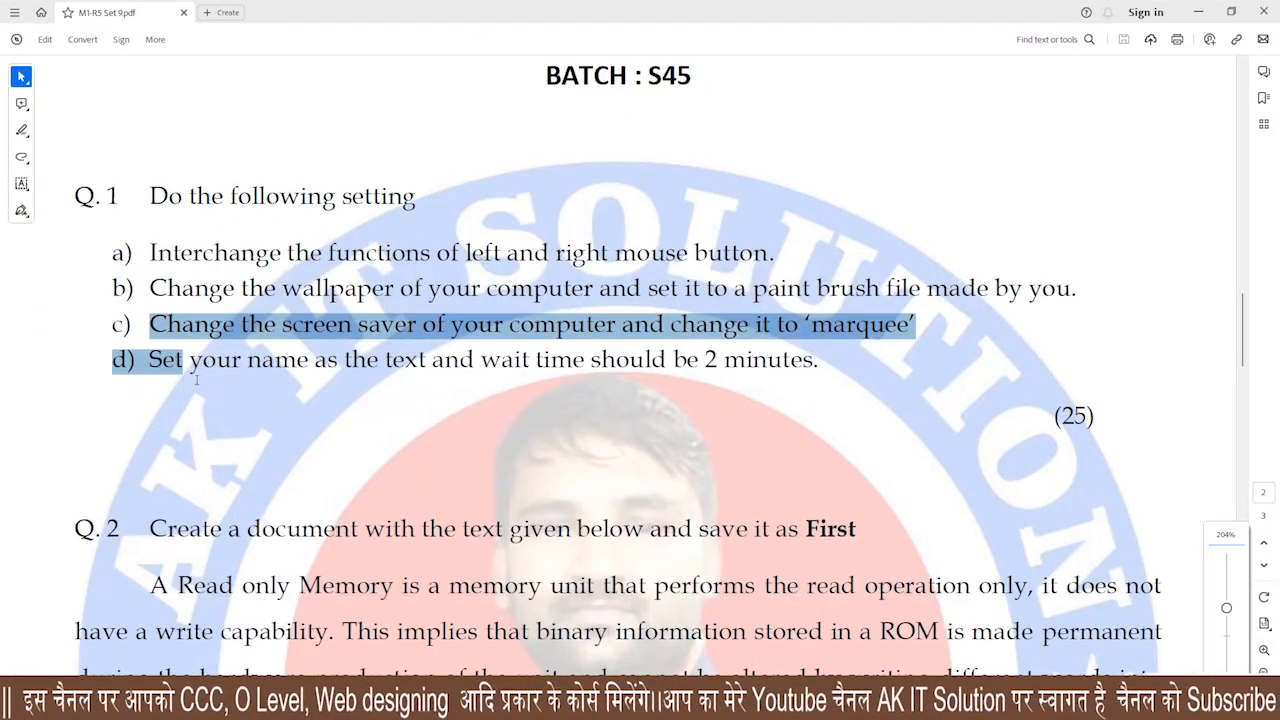
# In the M1-R5 Set 9 PDF, highlight task d of question 1 about the name text and the 2-minute wait time
pyautogui.click(166, 368)
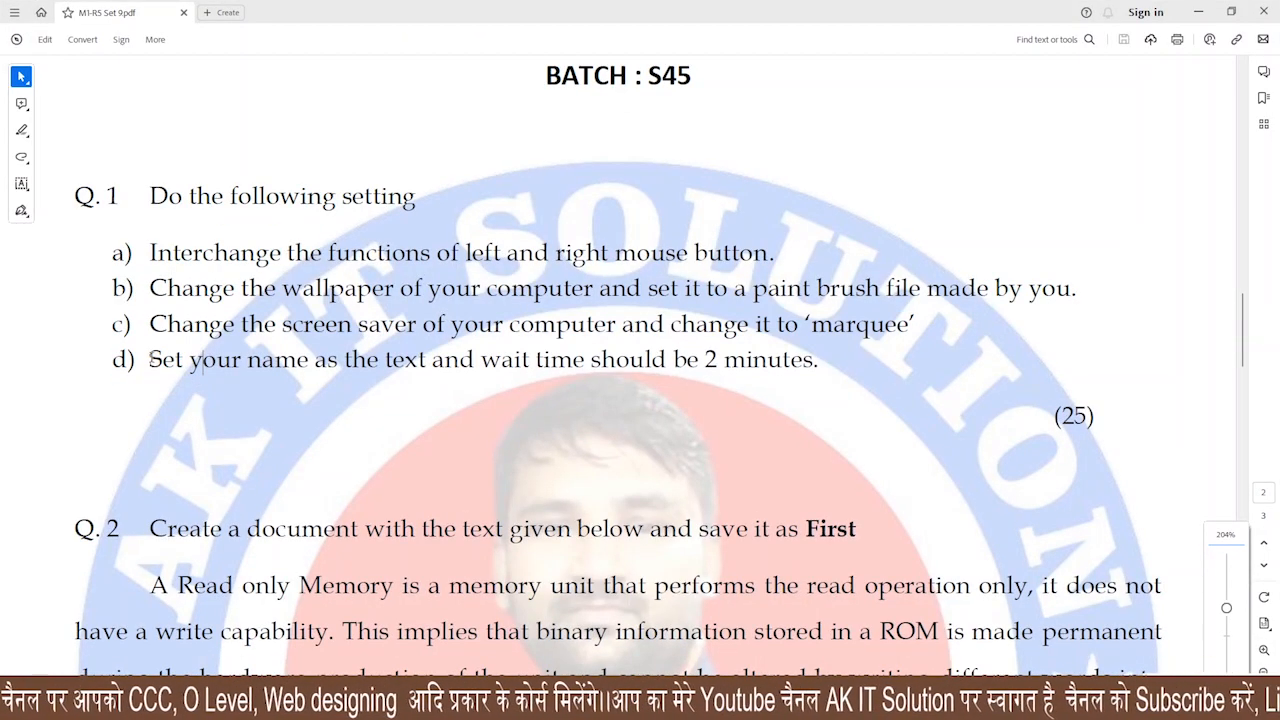
pyautogui.moveTo(150, 362); pyautogui.dragTo(484, 358)
pyautogui.moveTo(584, 362); pyautogui.dragTo(819, 356)
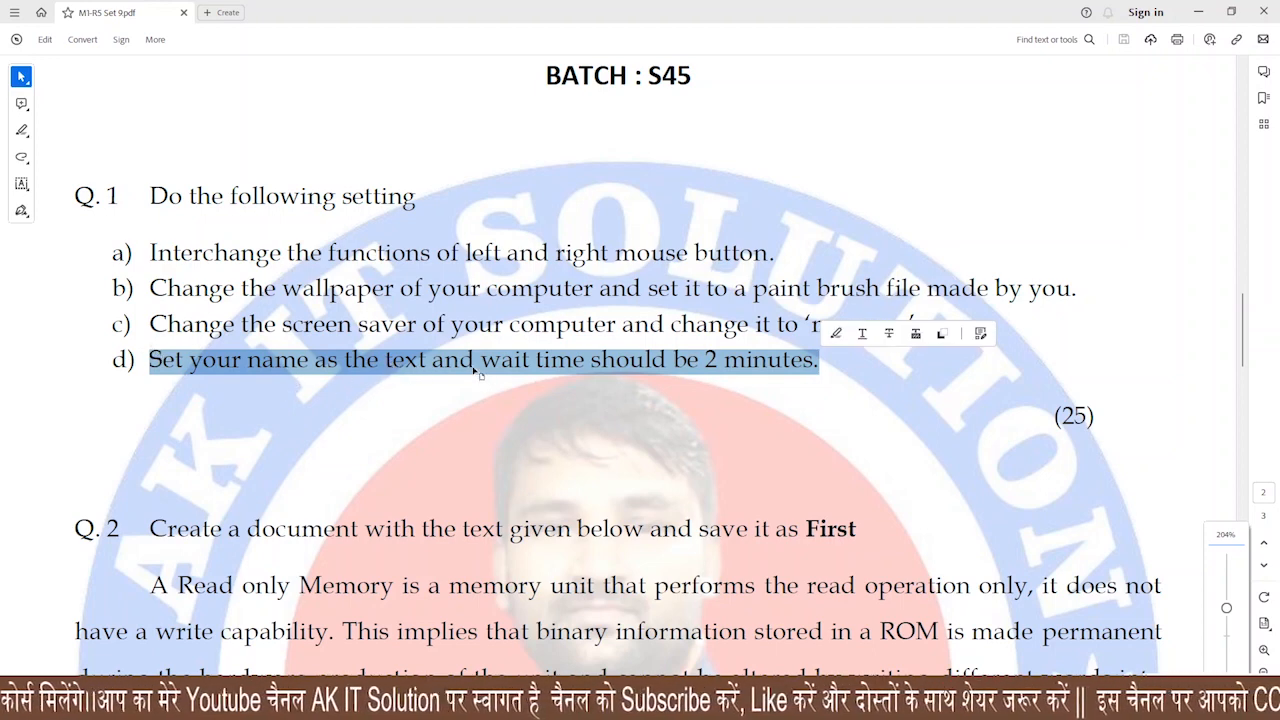
pyautogui.click(768, 359)
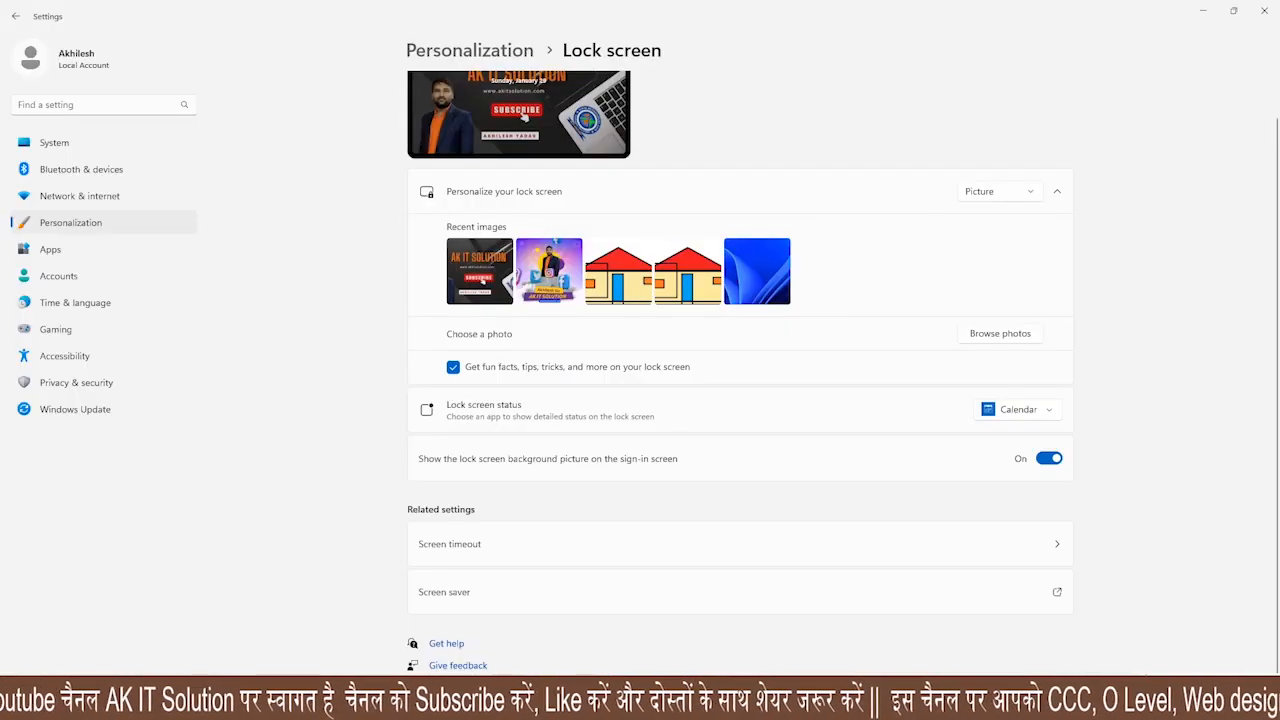
# Reopen Screen Saver Settings from the lock screen page, try a wait time of 2 minutes and check the 3D text's custom text
pyautogui.click(432, 596)
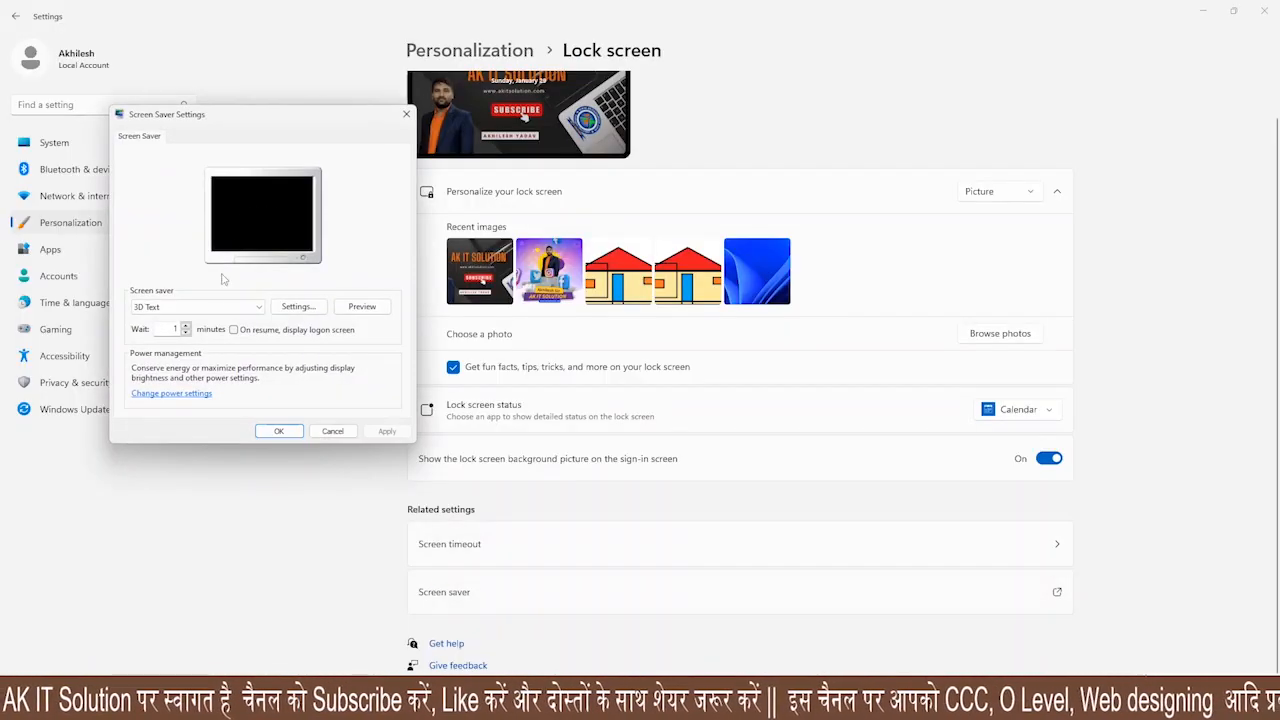
pyautogui.moveTo(268, 115); pyautogui.dragTo(828, 177)
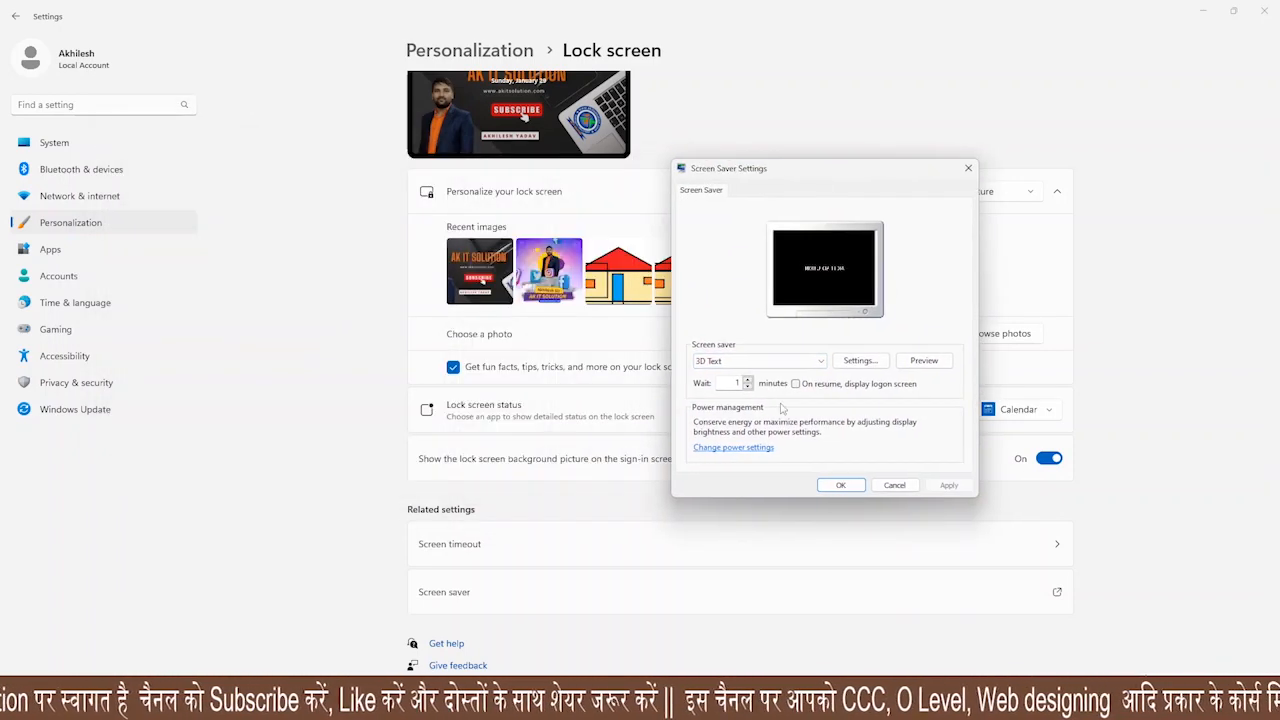
pyautogui.click(748, 380)
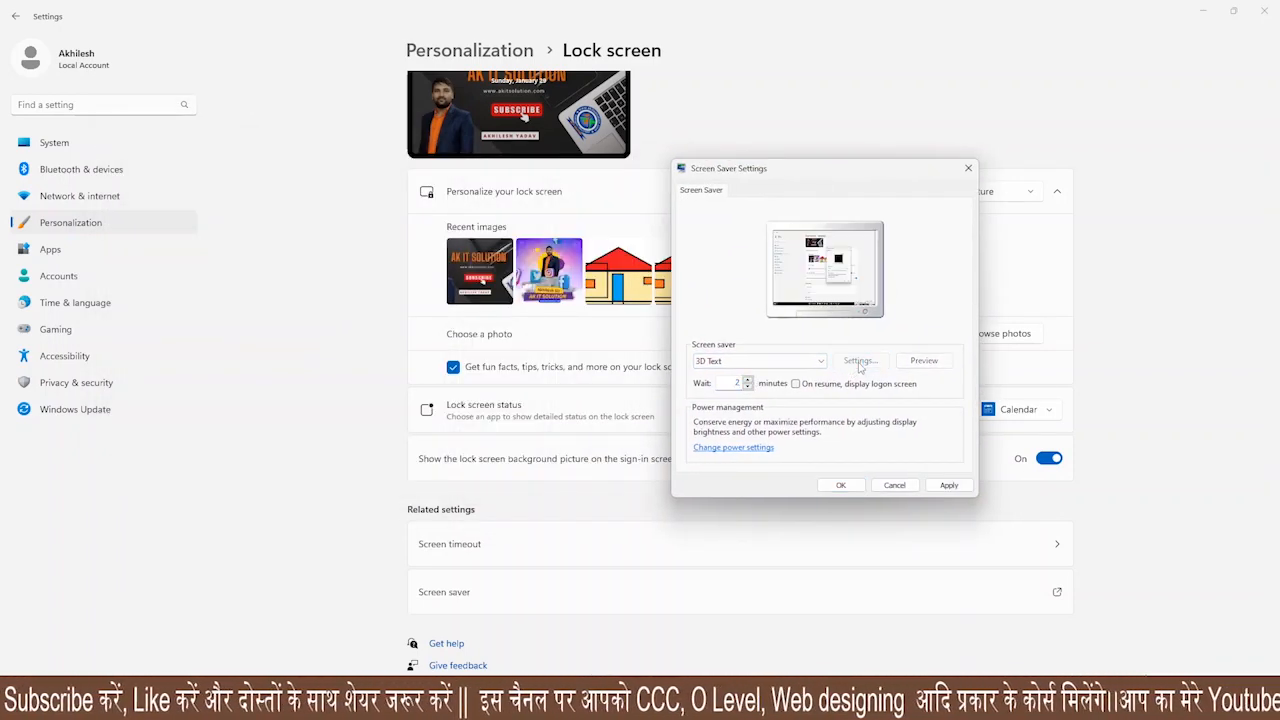
pyautogui.click(859, 362)
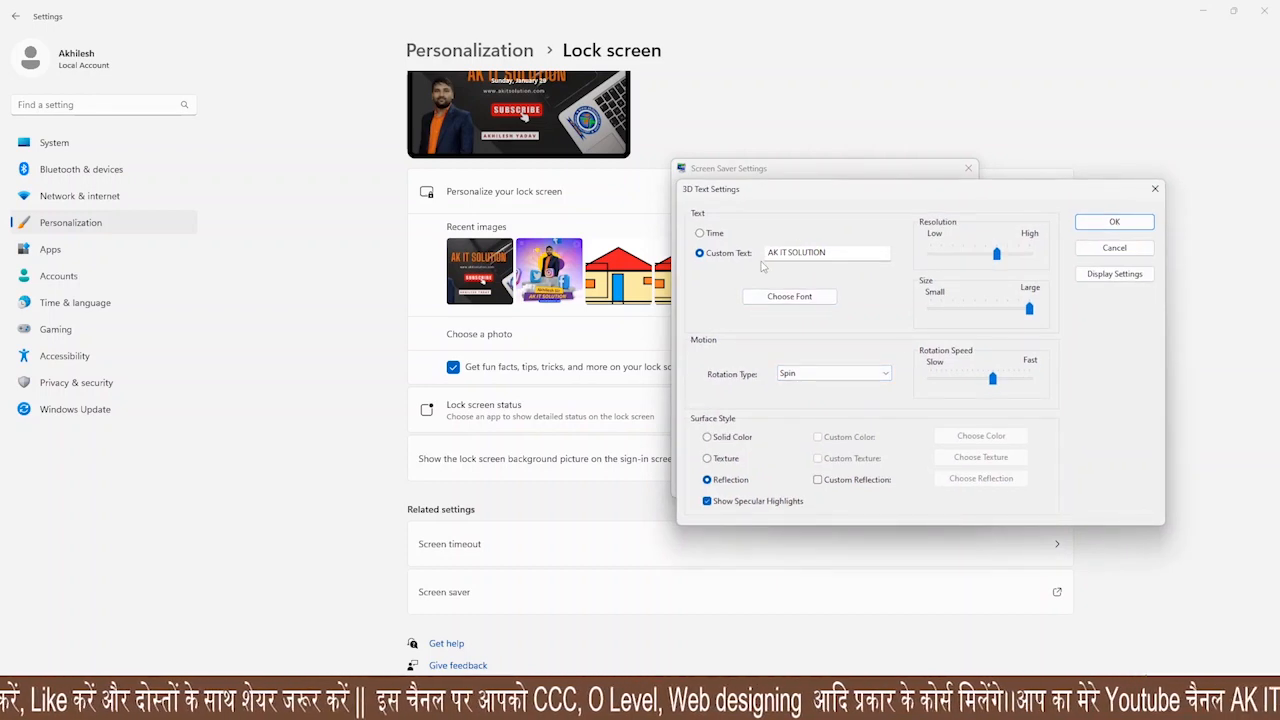
pyautogui.click(1114, 247)
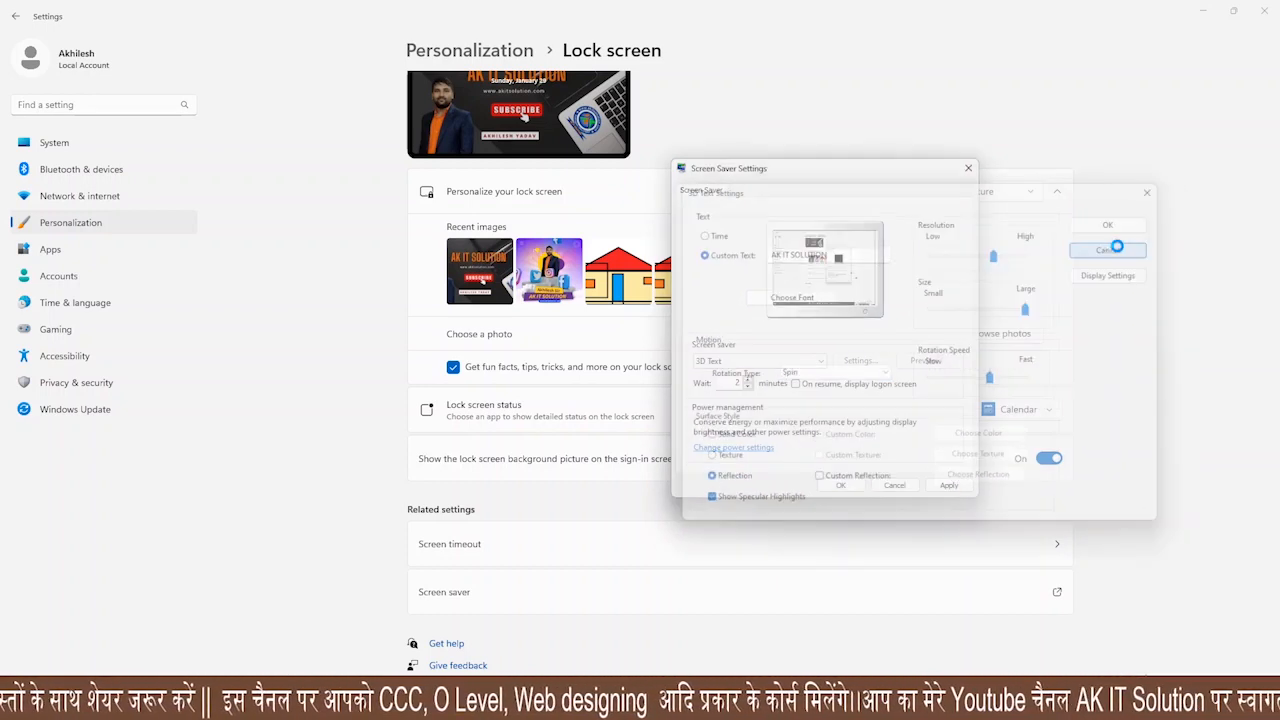
pyautogui.click(895, 485)
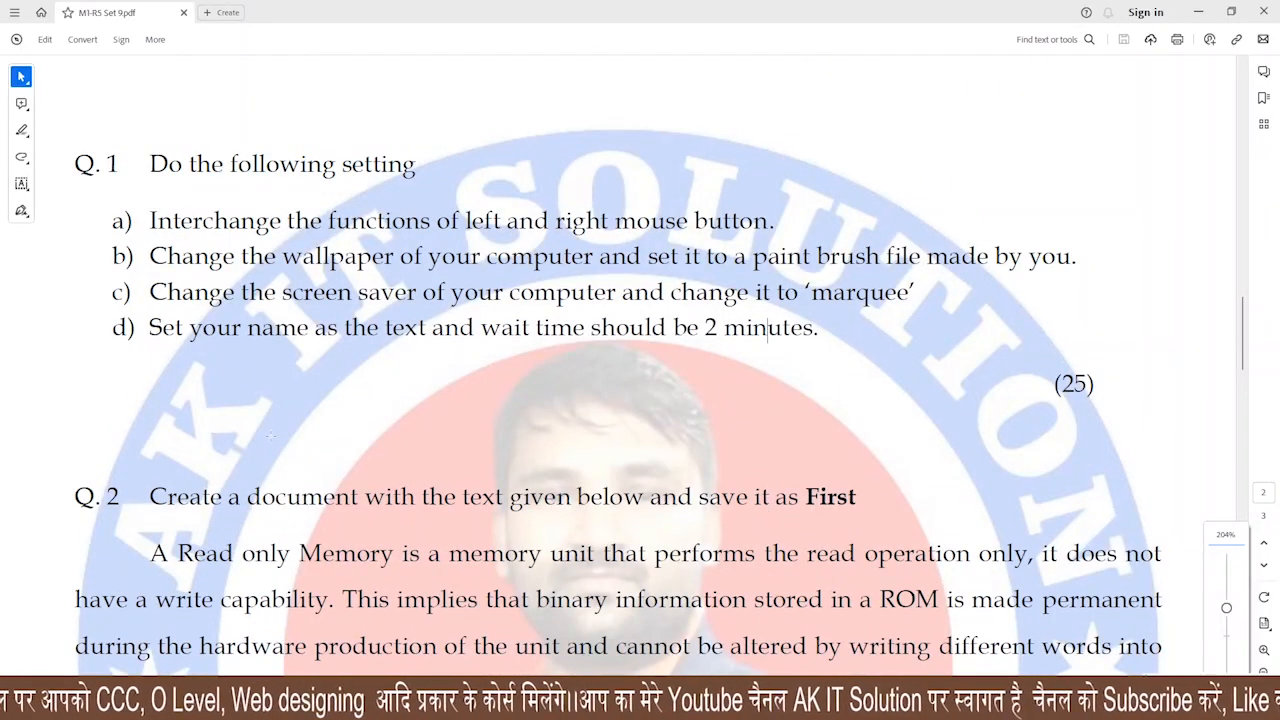
# Read question 2 in the PDF, launch LibreOffice Writer with the Run command "swriter" and dismiss the tip of the day
pyautogui.scroll(-5, 600, 400)
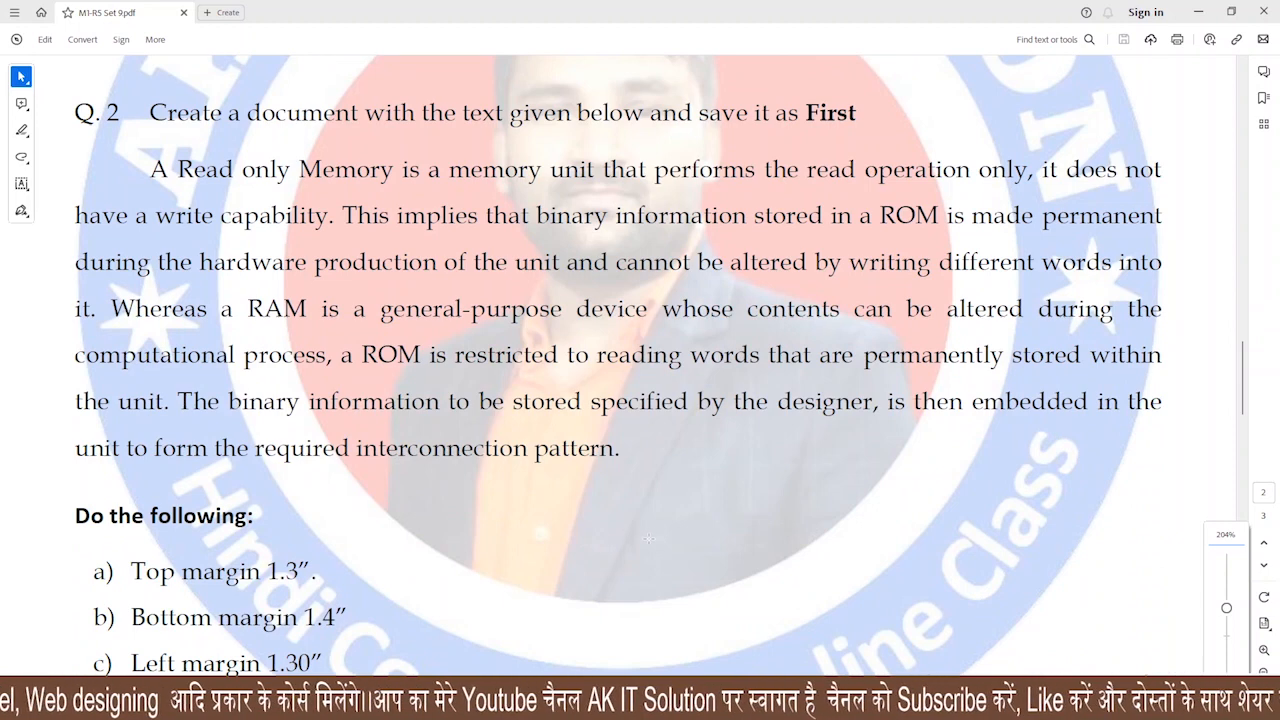
pyautogui.scroll(-3, 545, 541)
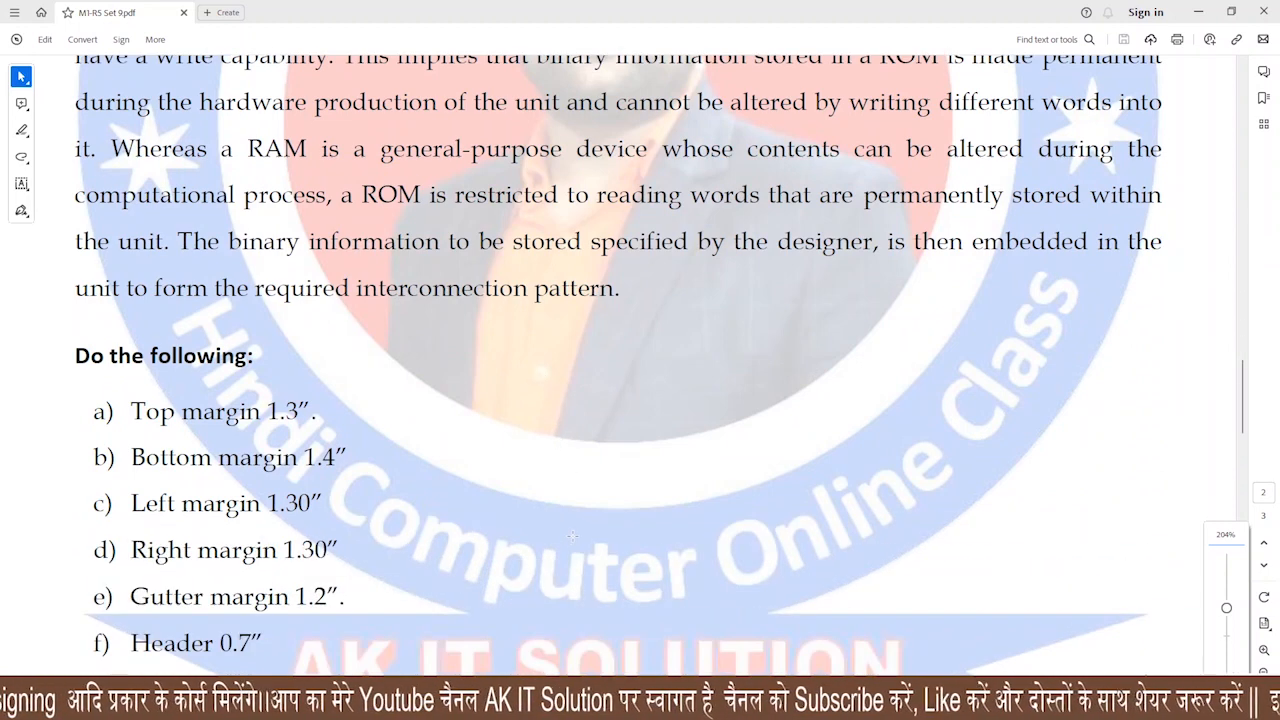
pyautogui.scroll(-2, 577, 505)
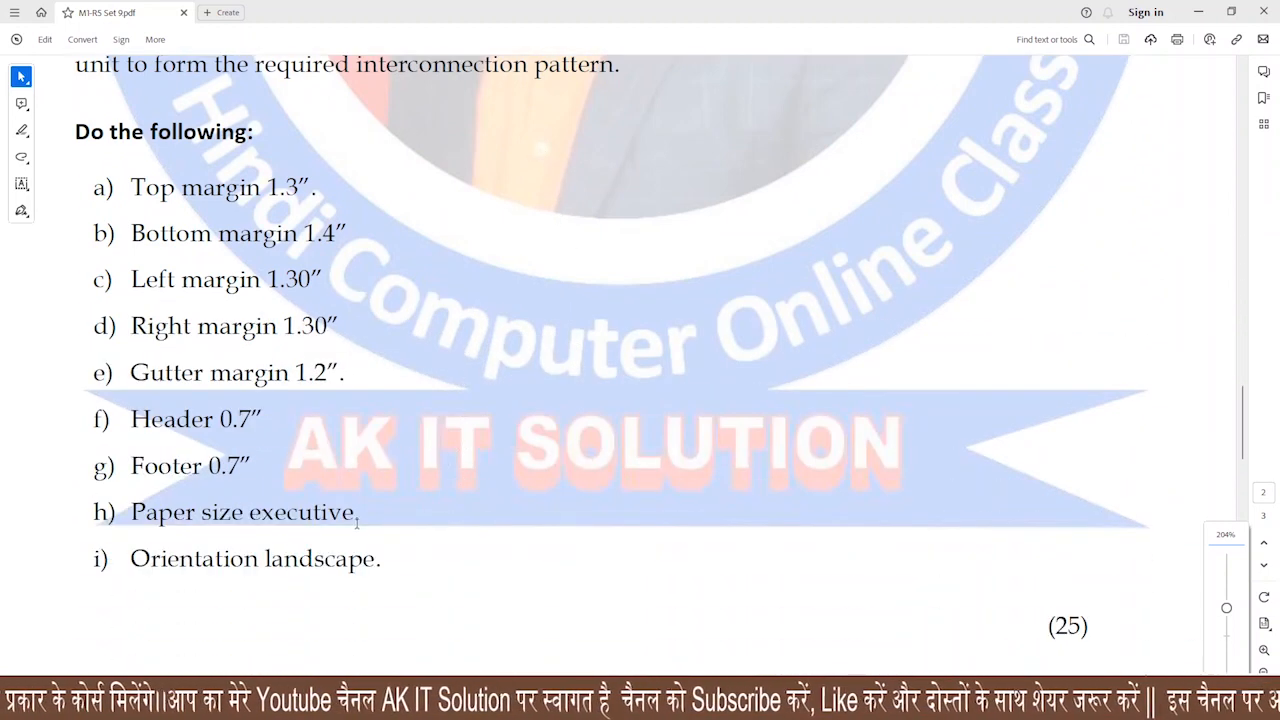
pyautogui.scroll(4, 463, 543)
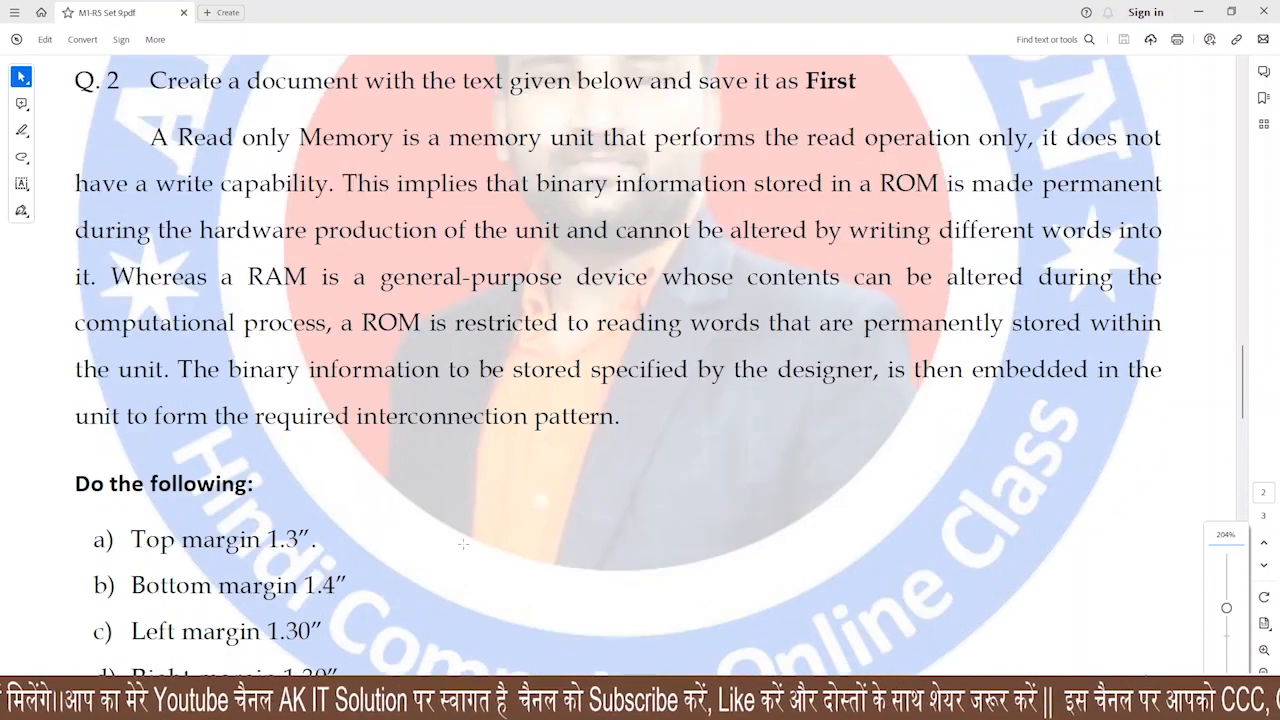
pyautogui.press('super+r')
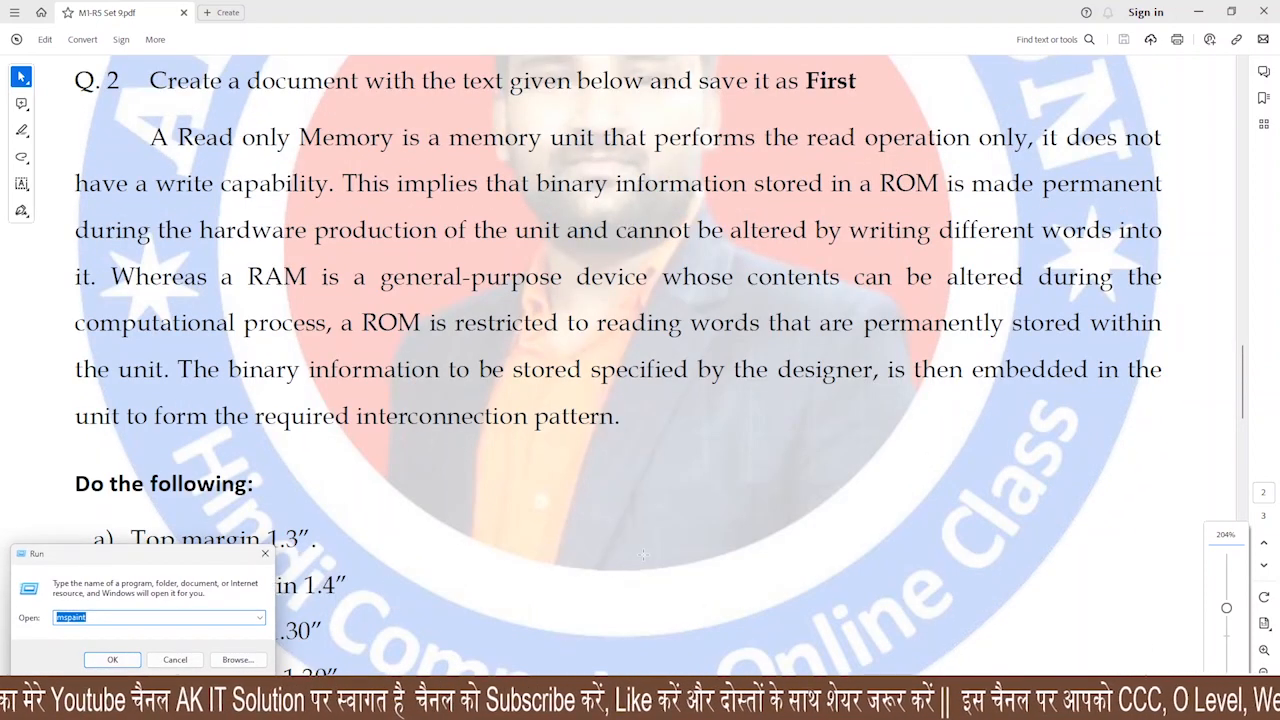
pyautogui.write('sw')
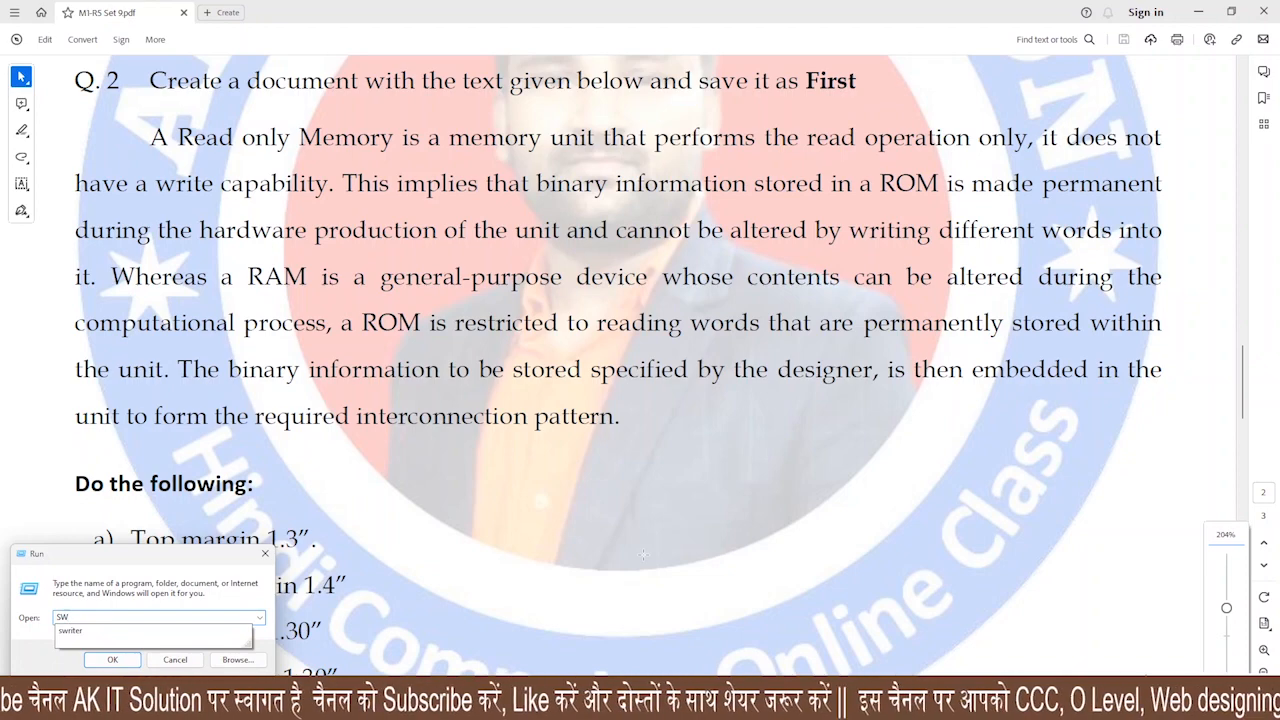
pyautogui.write('riter')
pyautogui.press('Return')
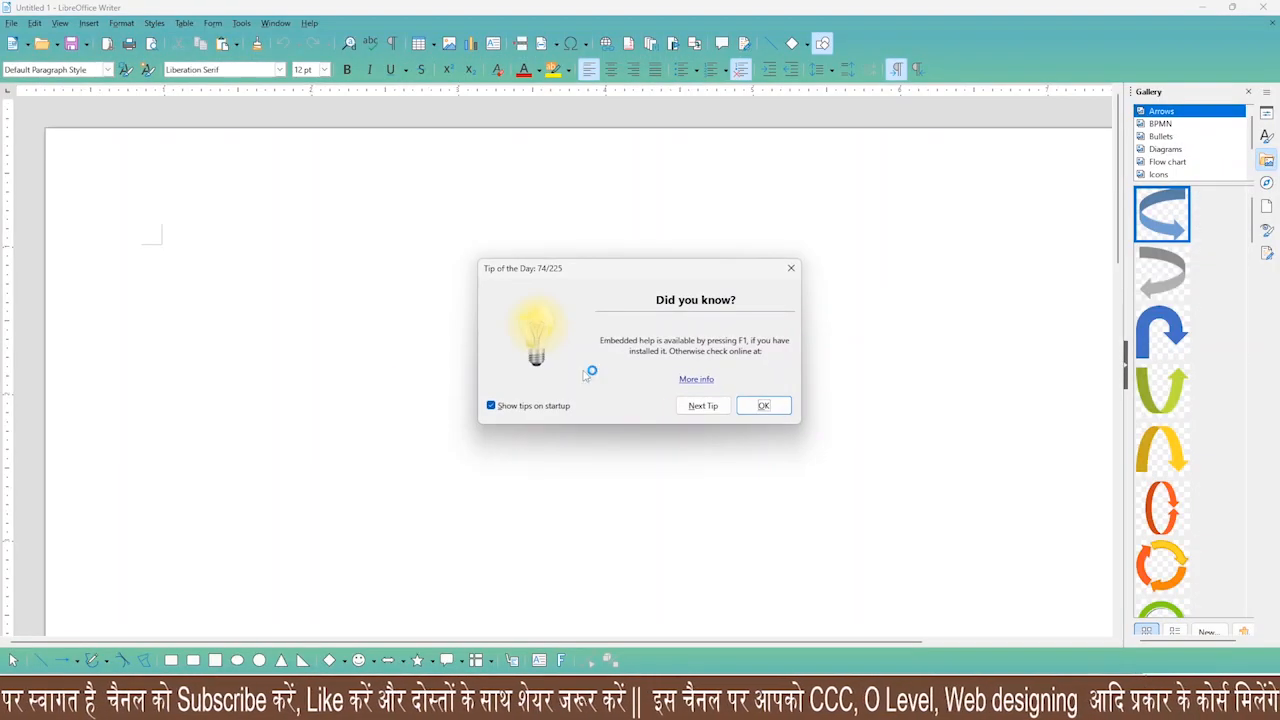
pyautogui.click(791, 268)
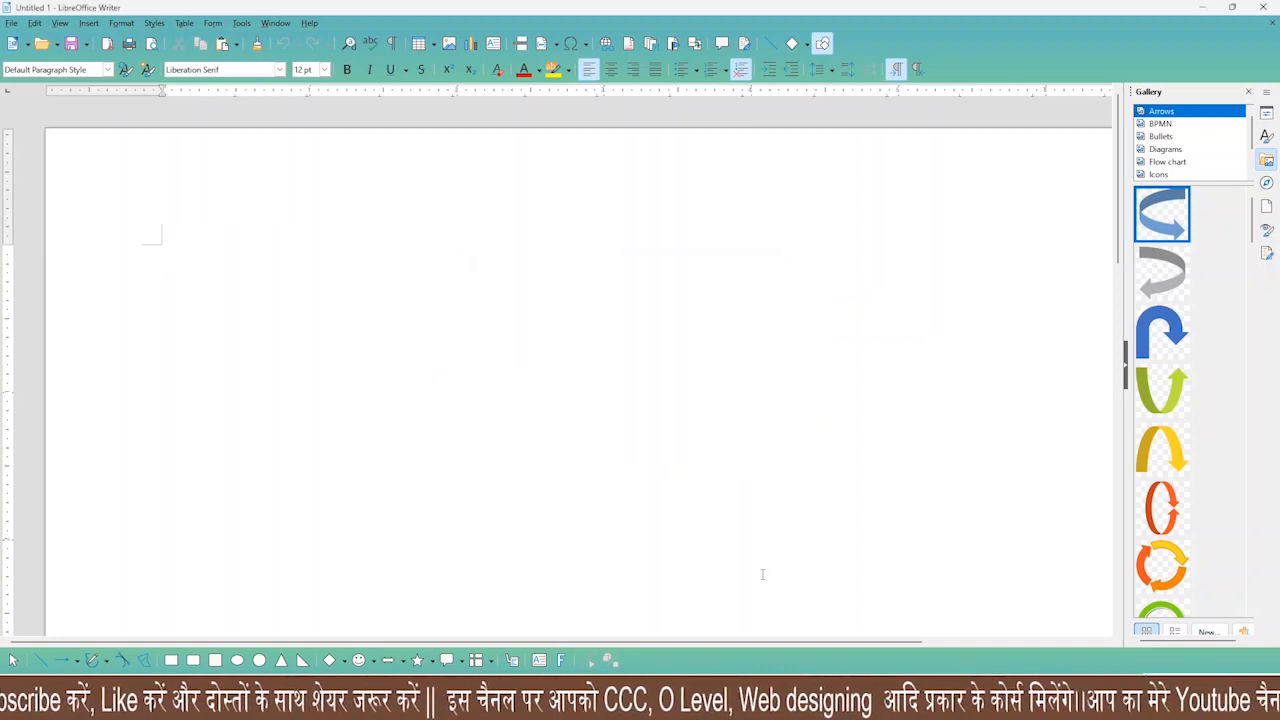
# Copy question 2's Read only Memory paragraph from the PDF into the blank Writer document and close the Gallery sidebar
pyautogui.click(250, 705)
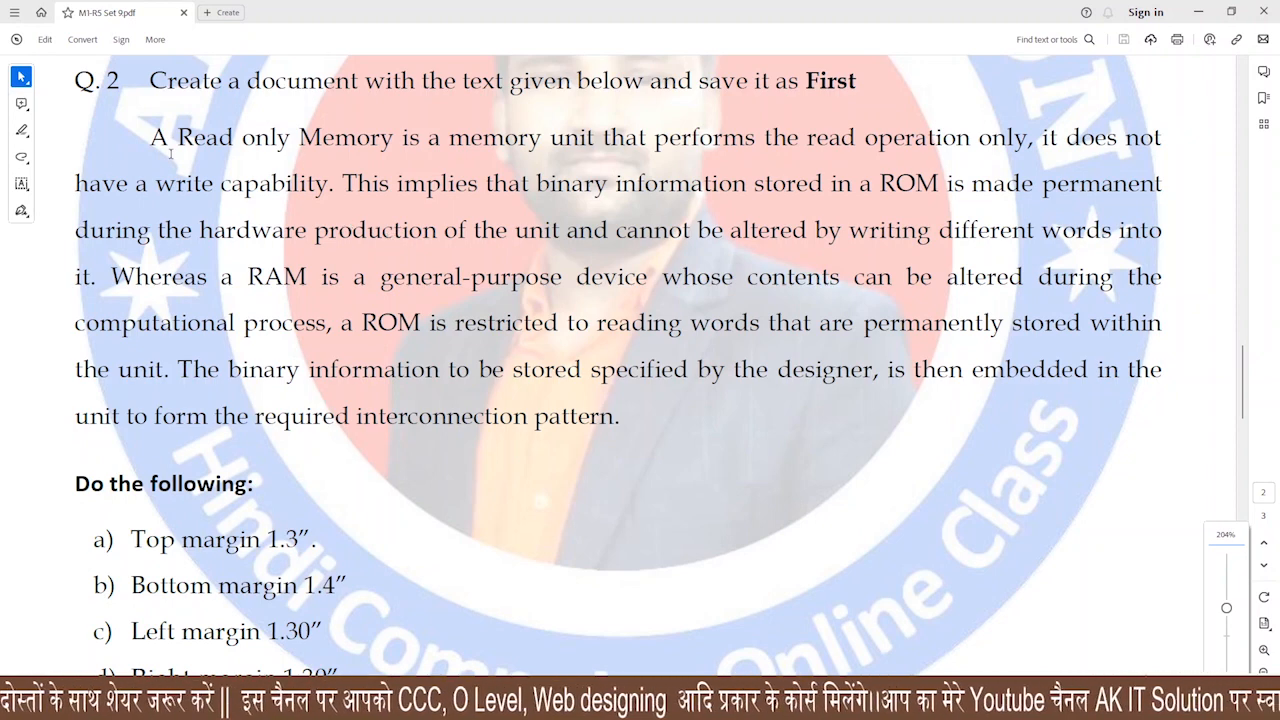
pyautogui.moveTo(152, 138); pyautogui.dragTo(622, 418)
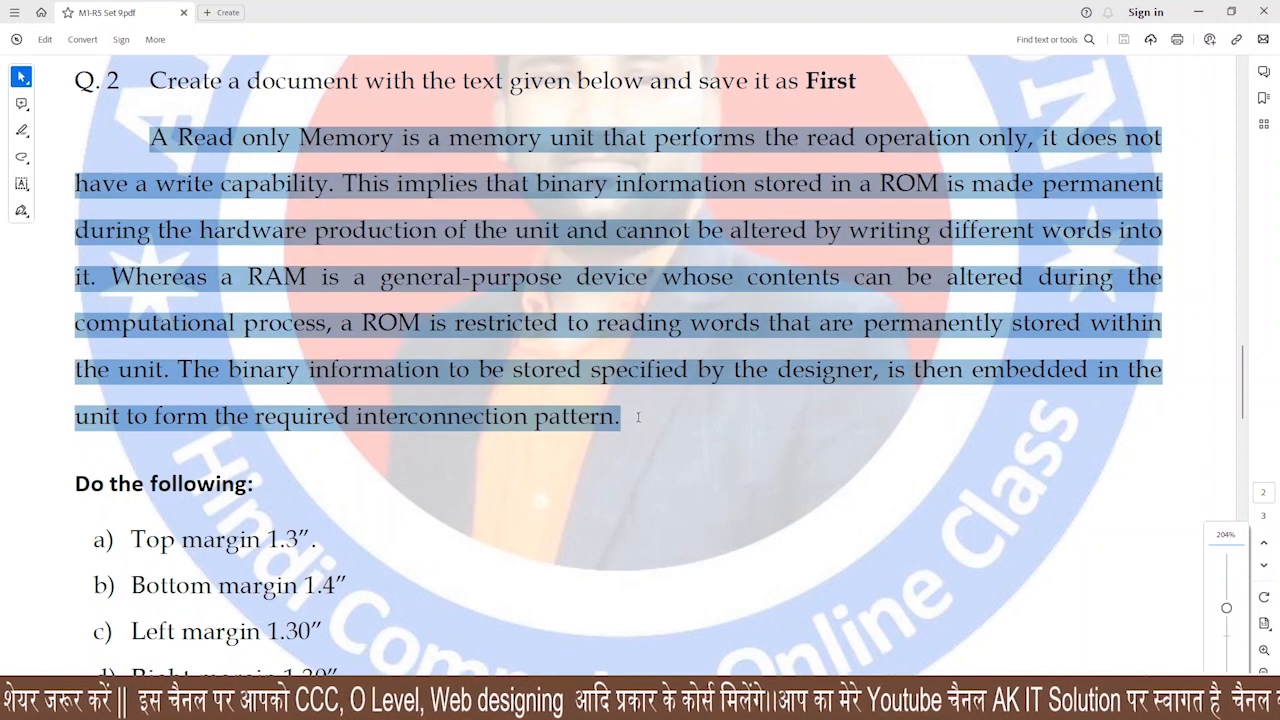
pyautogui.hotkey('ctrl', 'c')
pyautogui.hotkey('alt', 'Tab')
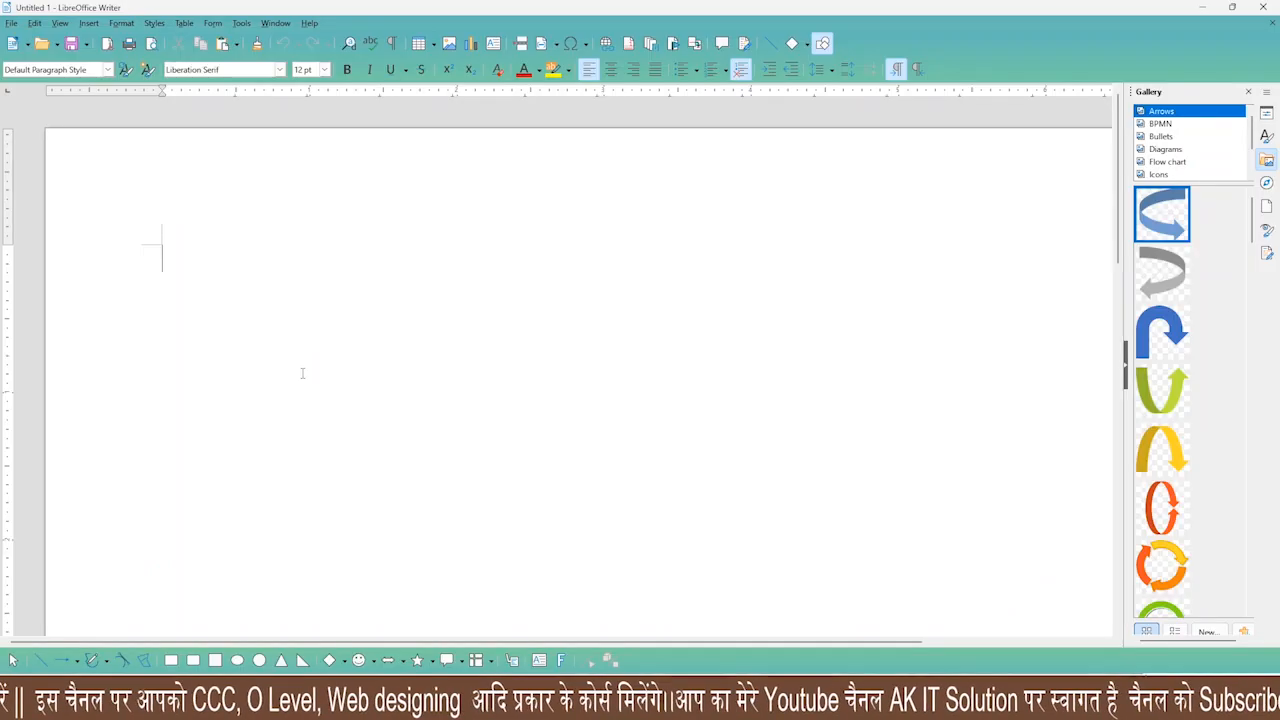
pyautogui.hotkey('ctrl', 'v')
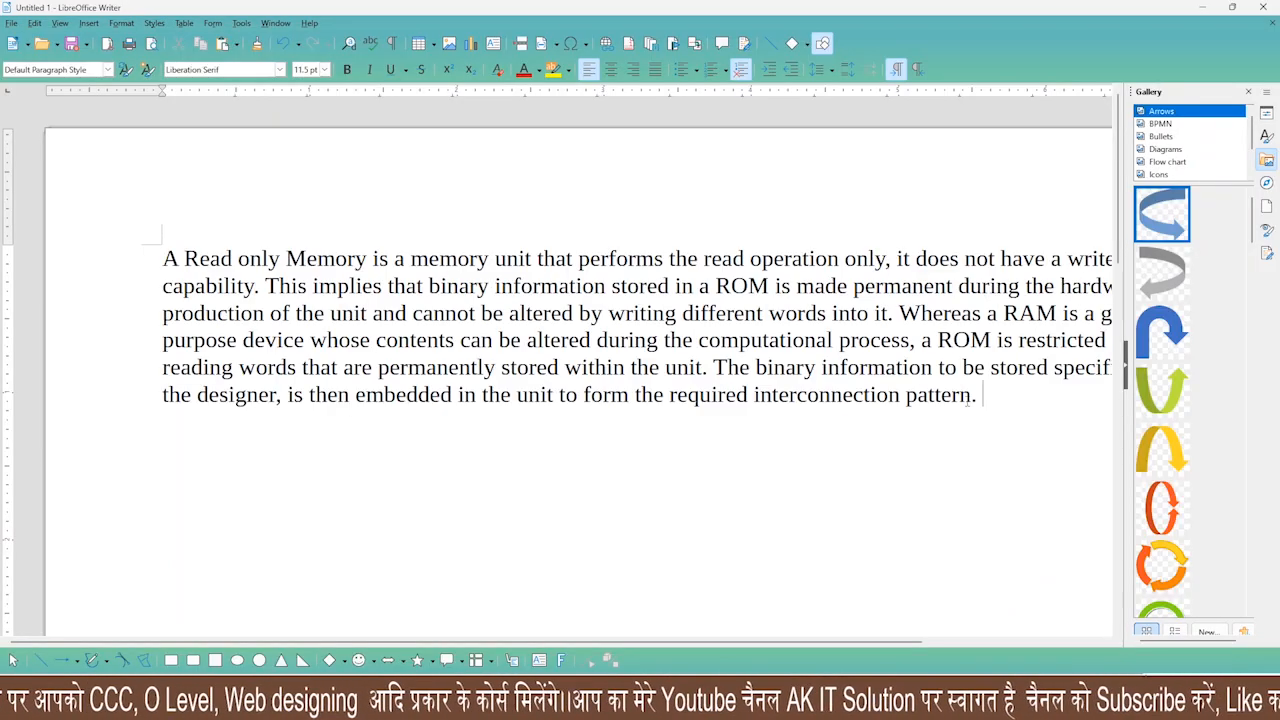
pyautogui.click(1248, 91)
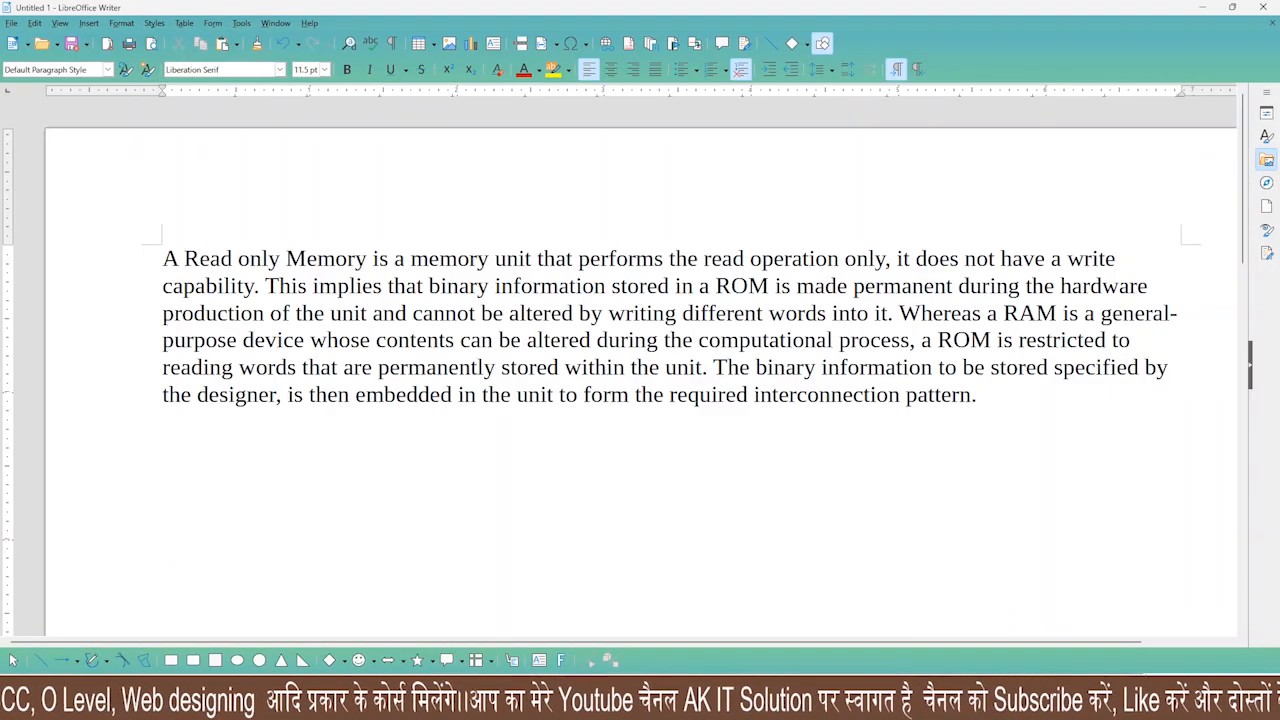
# Return to the PDF and examine the margin, header and footer requirements listed under question 2
pyautogui.scroll(2, 690, 622)
pyautogui.scroll(-4, 701, 615)
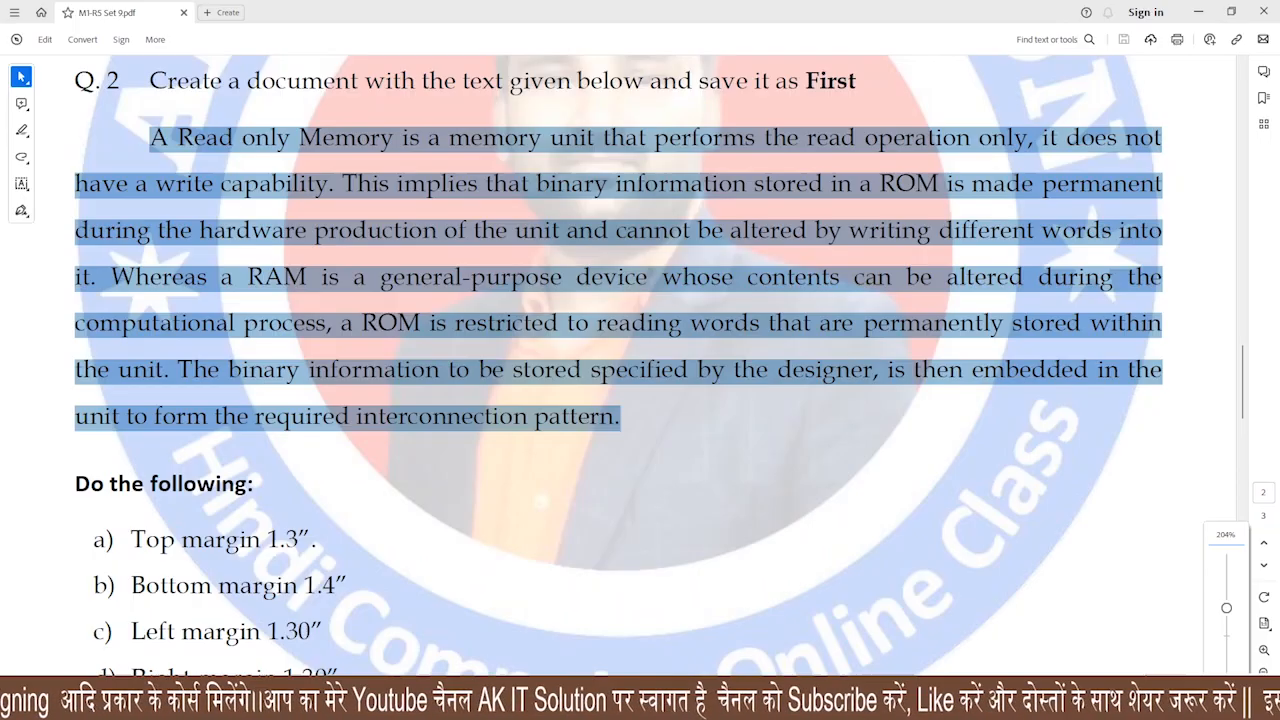
pyautogui.scroll(-2, 392, 535)
pyautogui.click(465, 509)
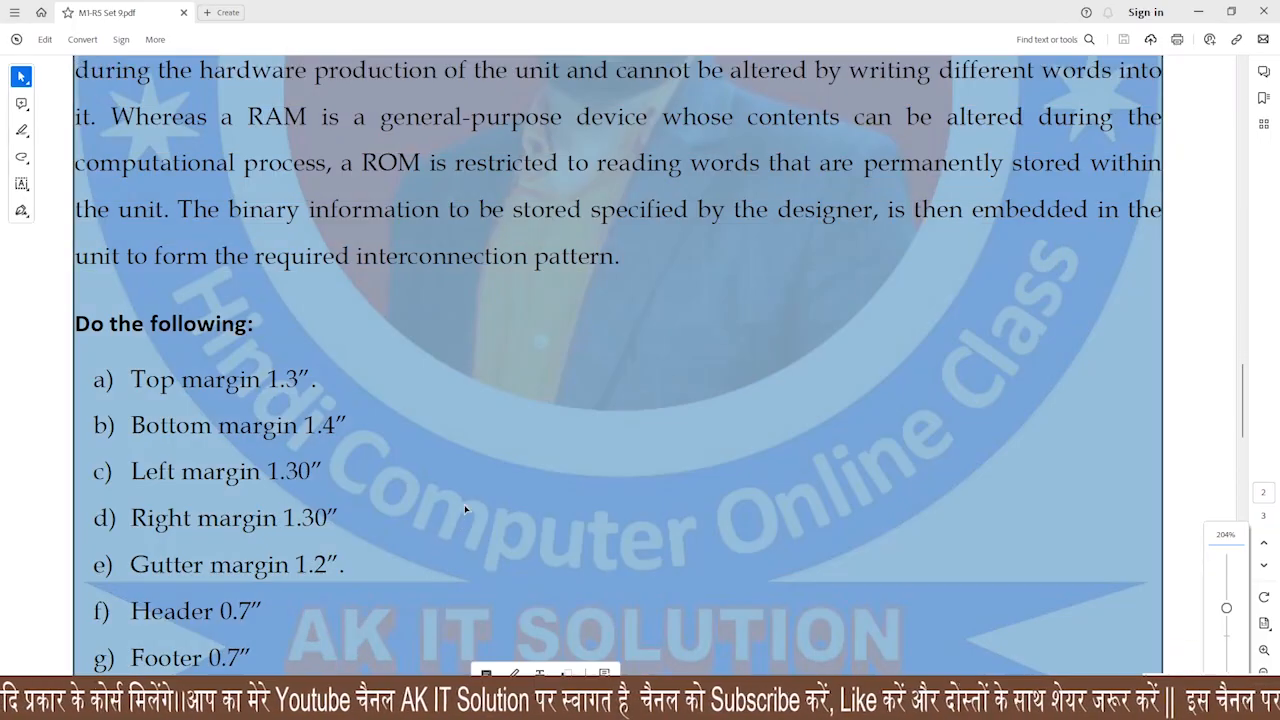
# Turn on the header in the Default Page Style and set its left and right margins to 0.7"
pyautogui.click(404, 498)
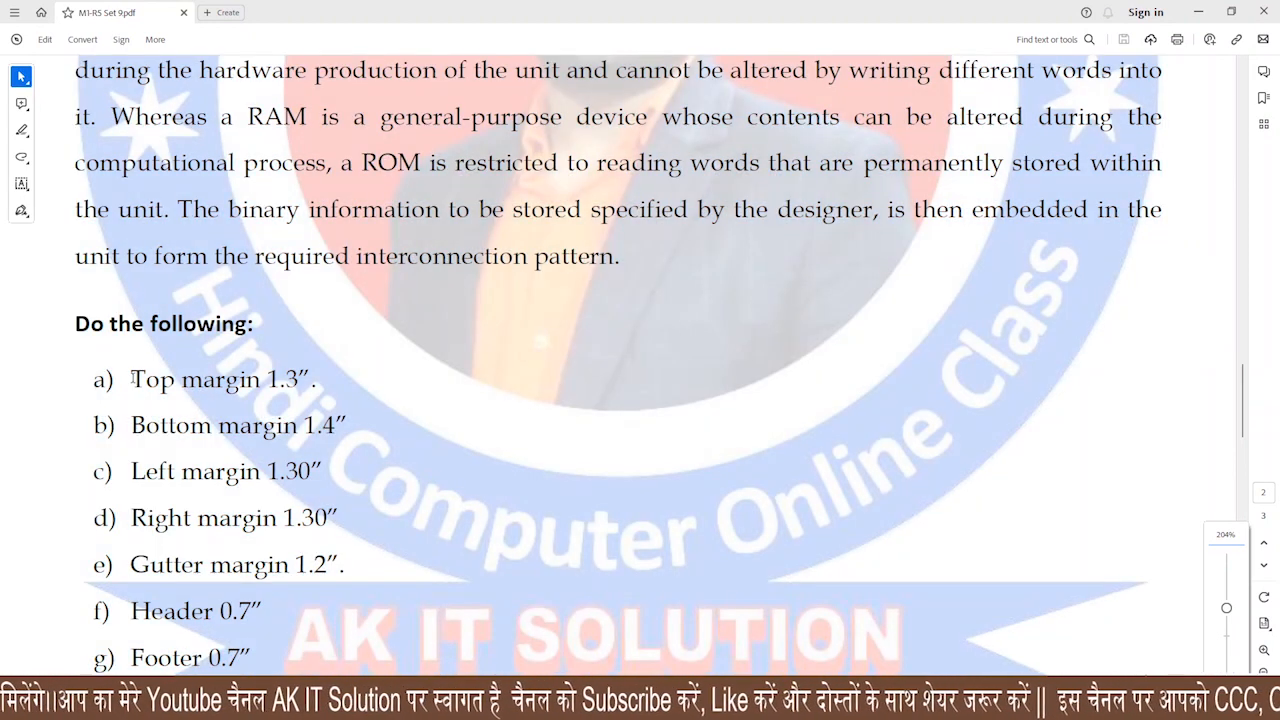
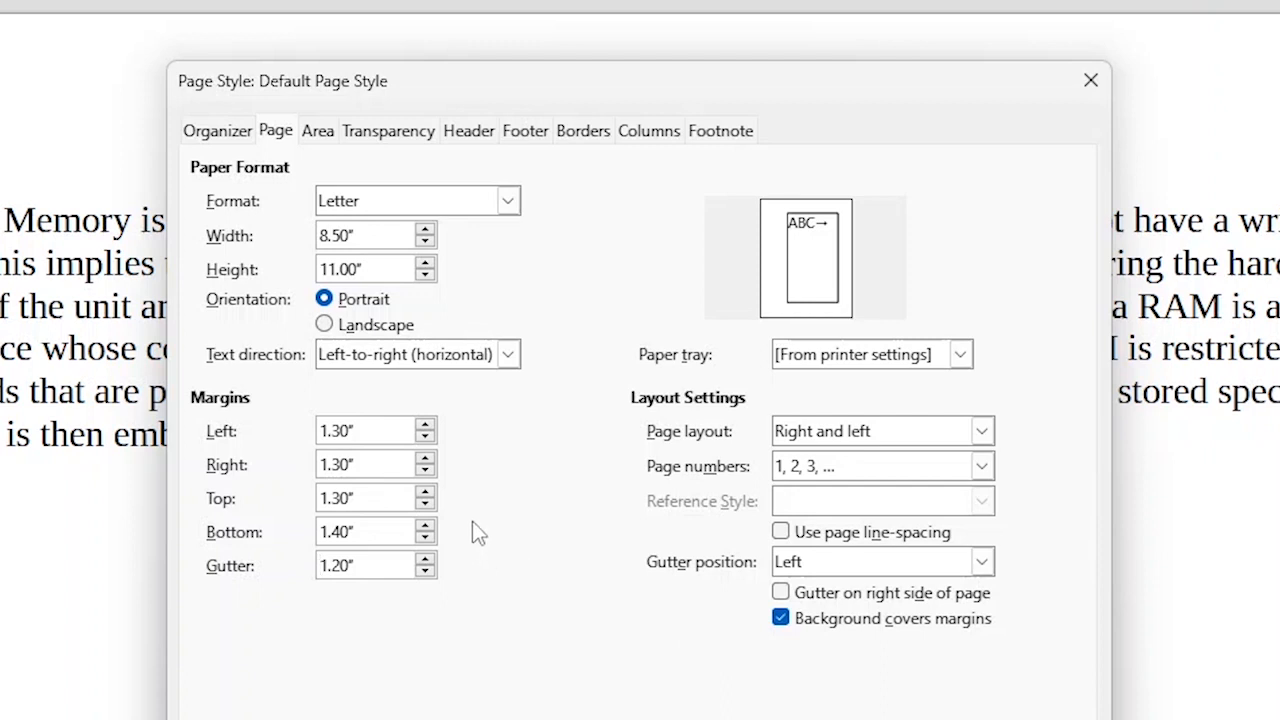
pyautogui.click(468, 132)
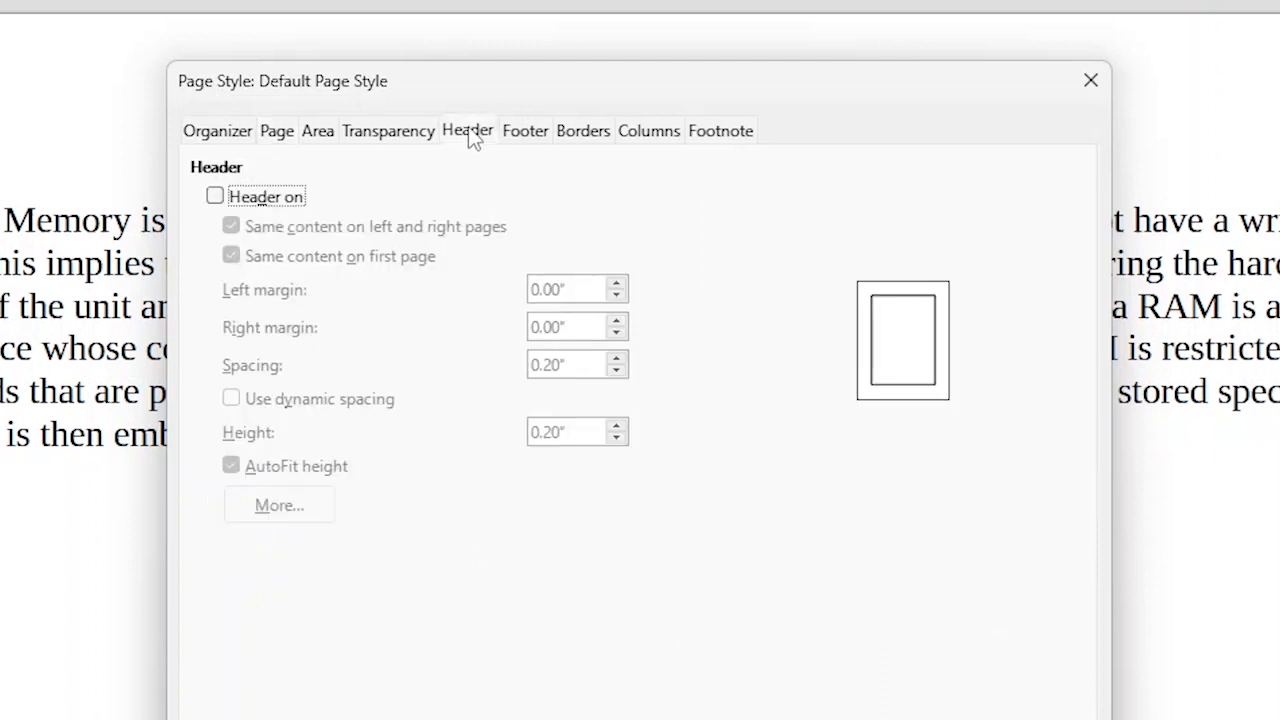
pyautogui.click(214, 197)
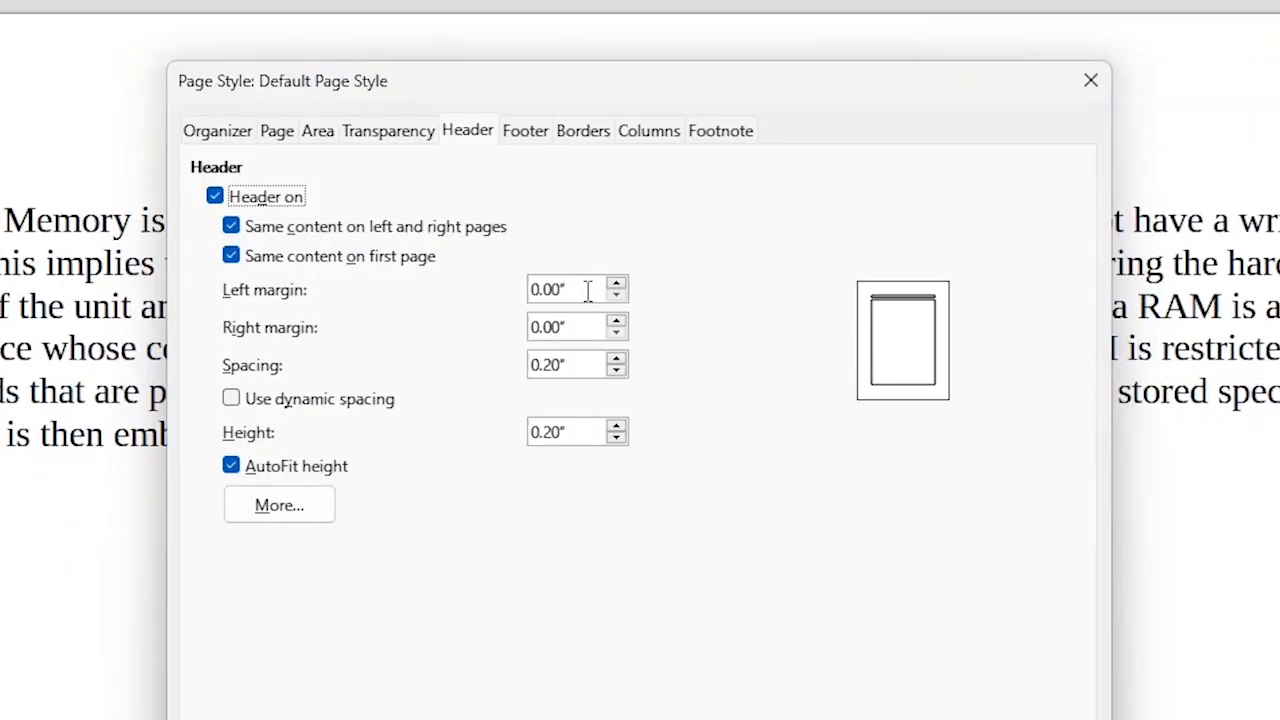
pyautogui.moveTo(586, 289); pyautogui.dragTo(488, 291)
pyautogui.write('0.7')
pyautogui.moveTo(586, 327); pyautogui.dragTo(526, 329)
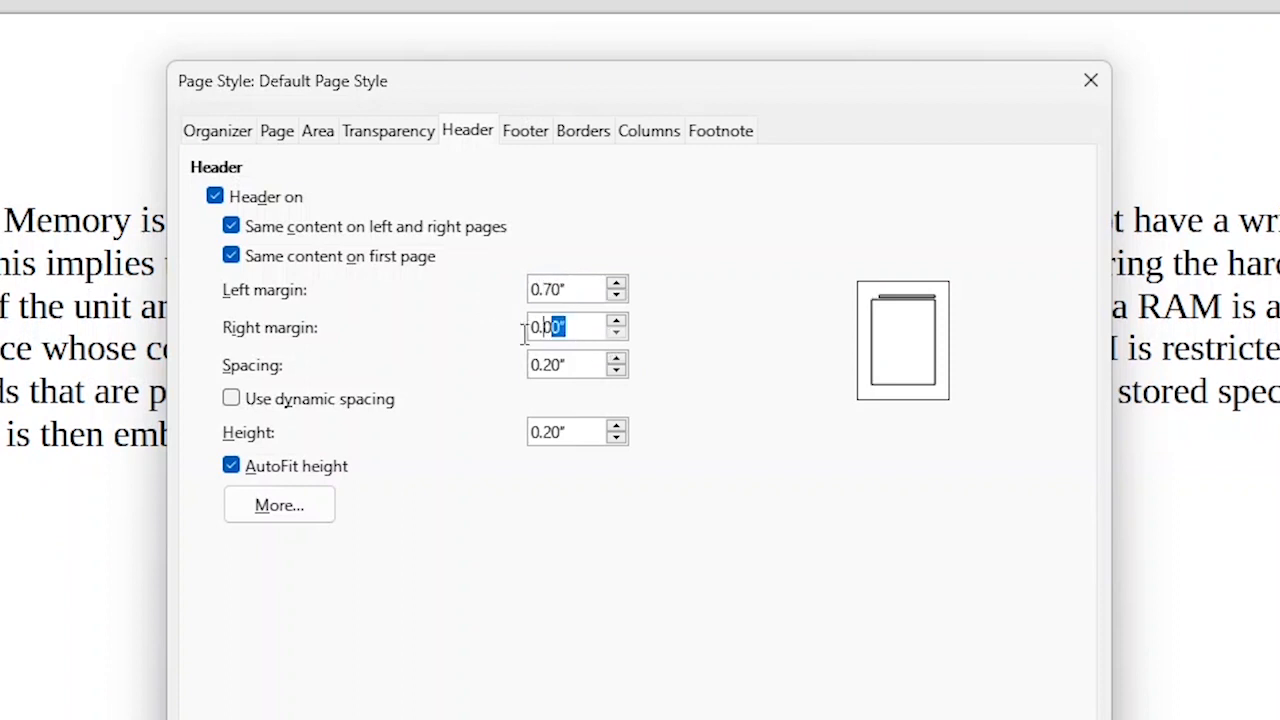
pyautogui.write('0.7')
# Turn on the footer in the Default Page Style and set its left and right margins to 0.7"
pyautogui.click(522, 133)
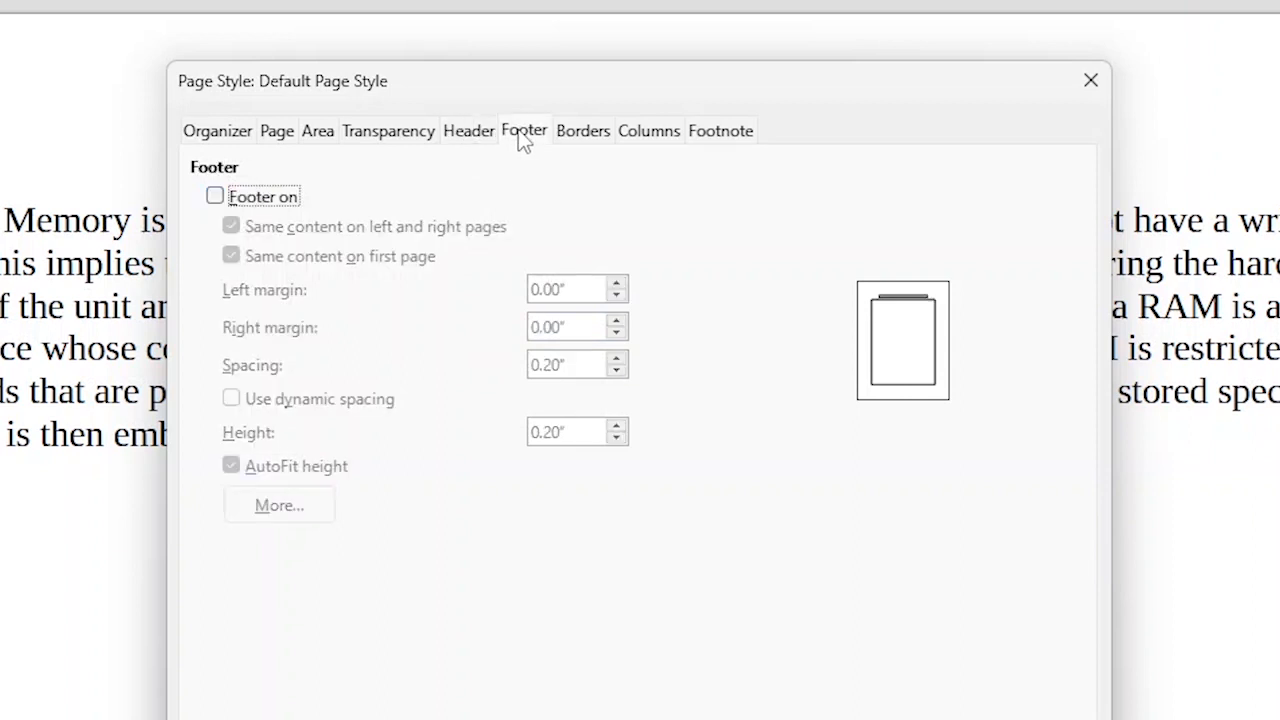
pyautogui.click(255, 198)
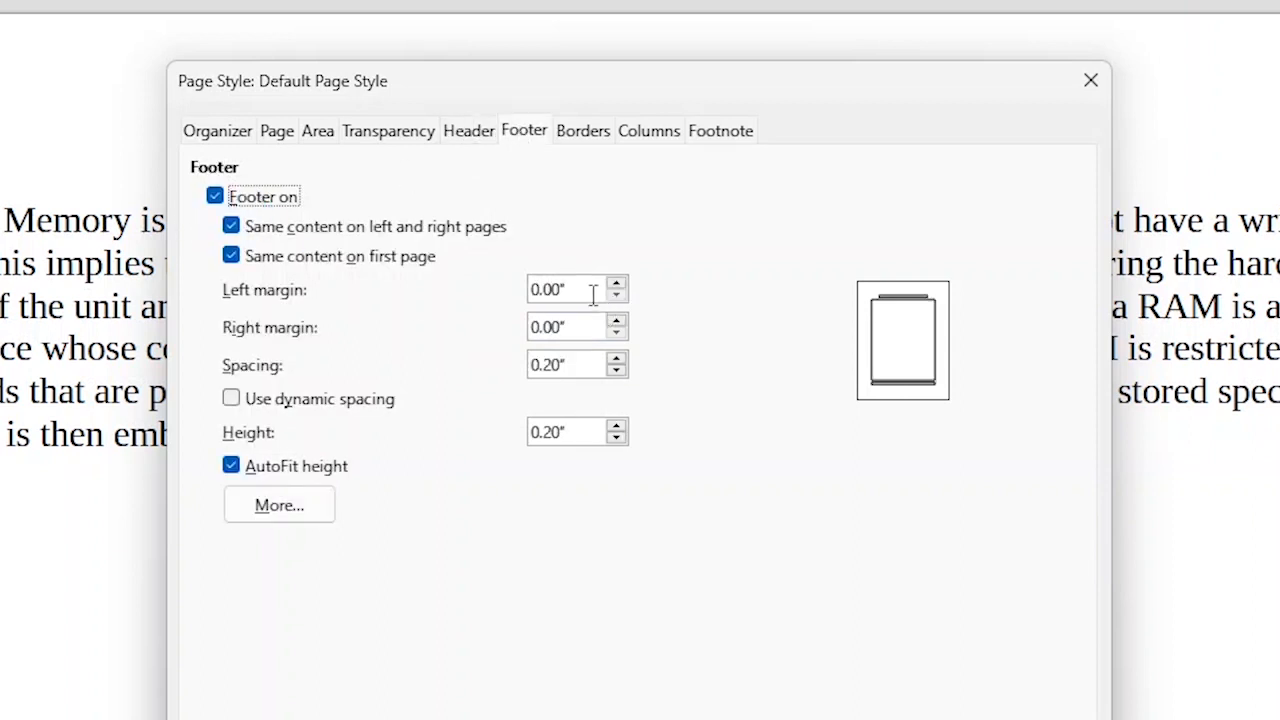
pyautogui.moveTo(594, 290); pyautogui.dragTo(528, 290)
pyautogui.write('0.7')
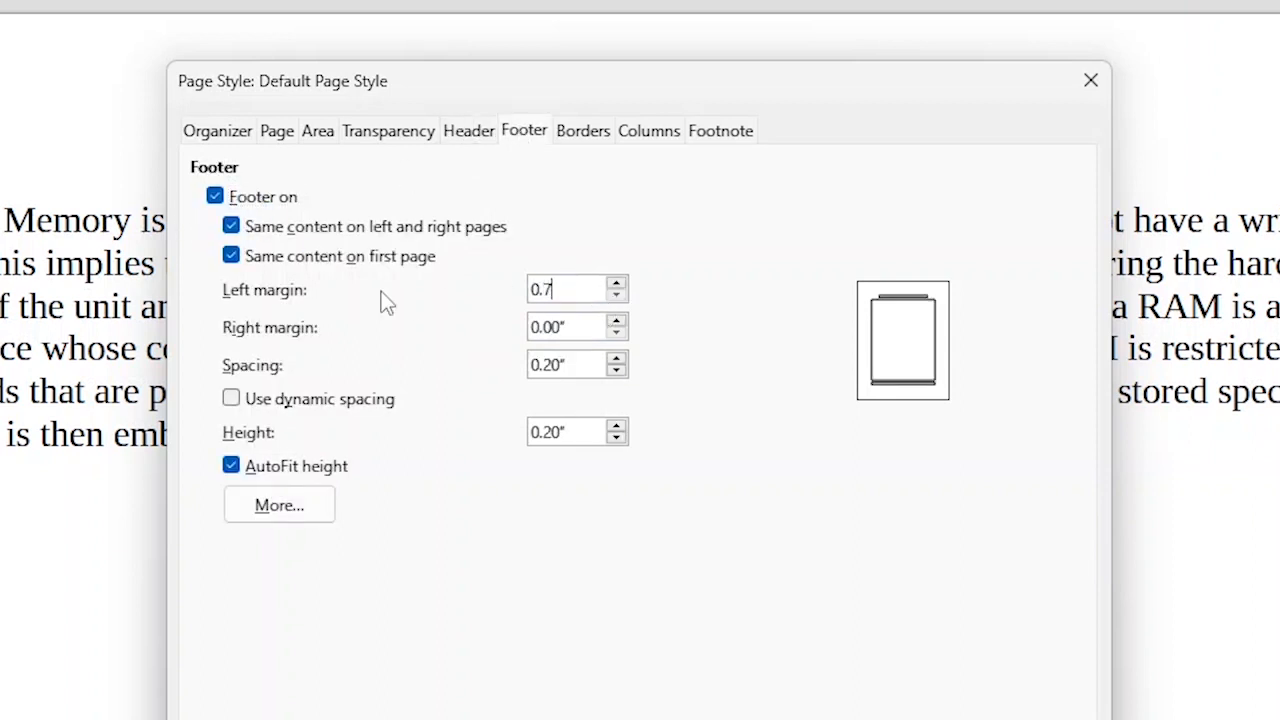
pyautogui.moveTo(575, 333); pyautogui.dragTo(486, 343)
pyautogui.write('0.7')
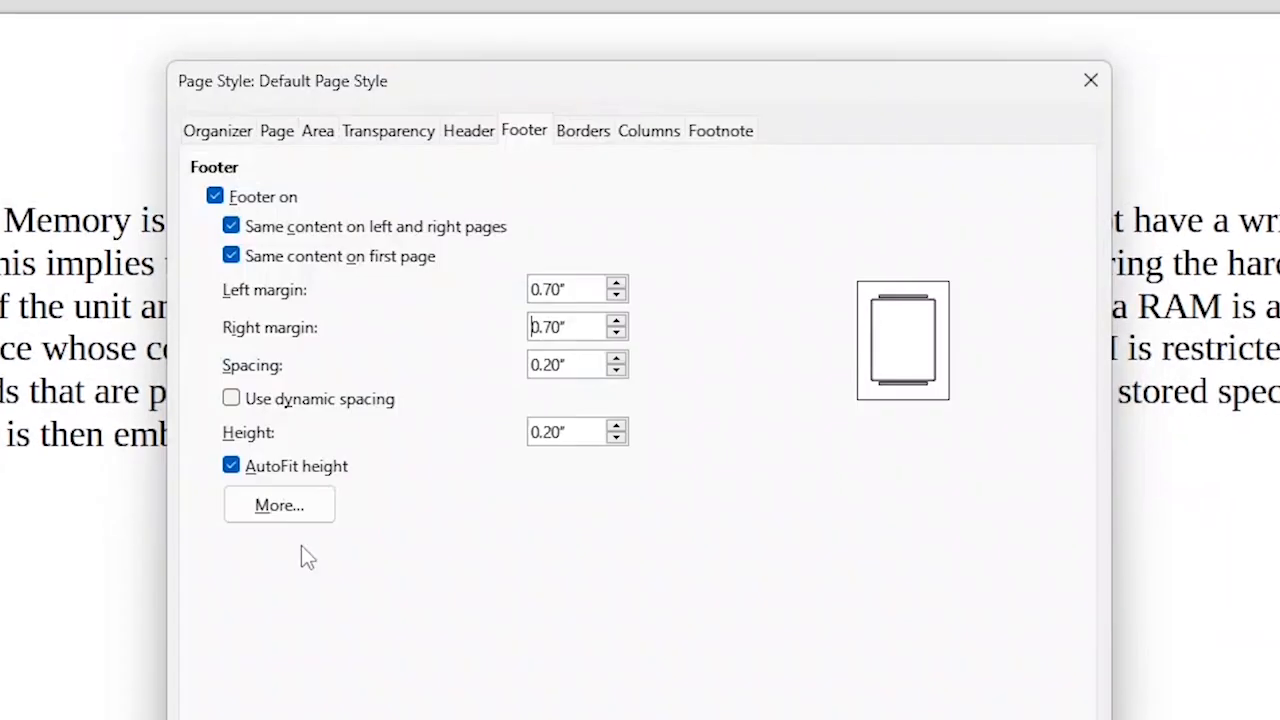
# Look through the page style's paper formats for Executive and try User and #6¾ Envelope
pyautogui.click(281, 134)
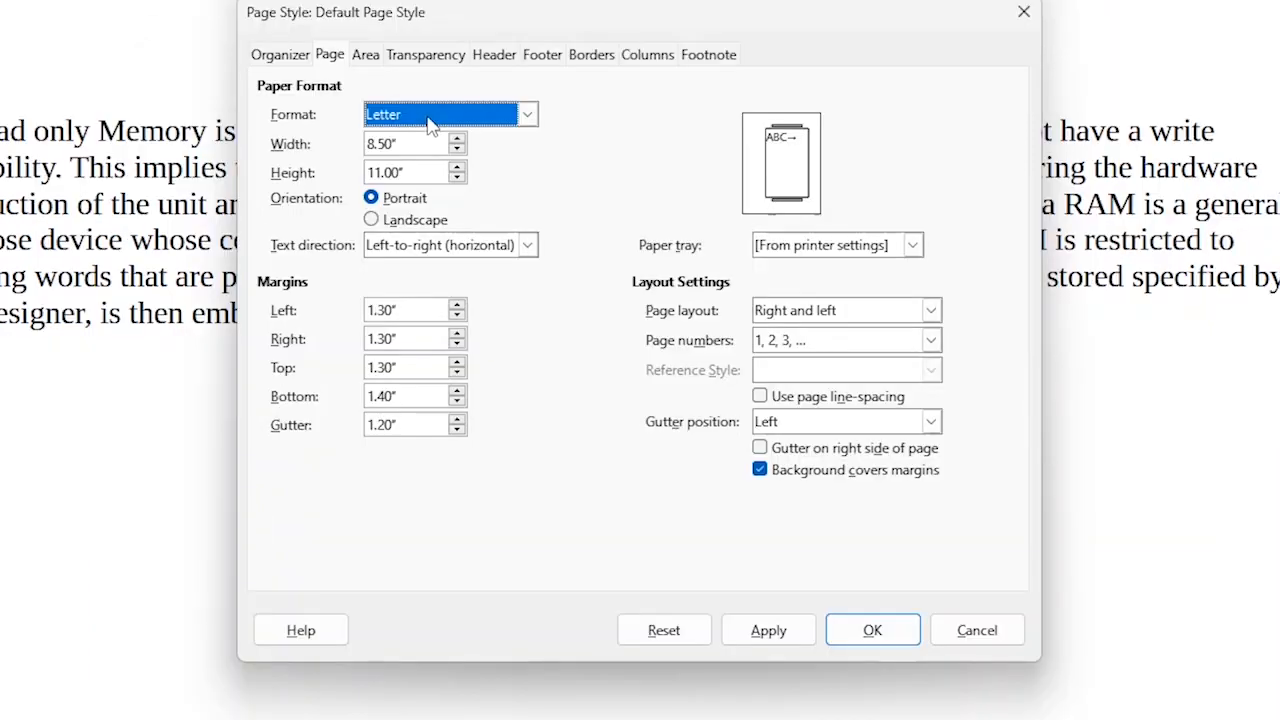
pyautogui.click(393, 205)
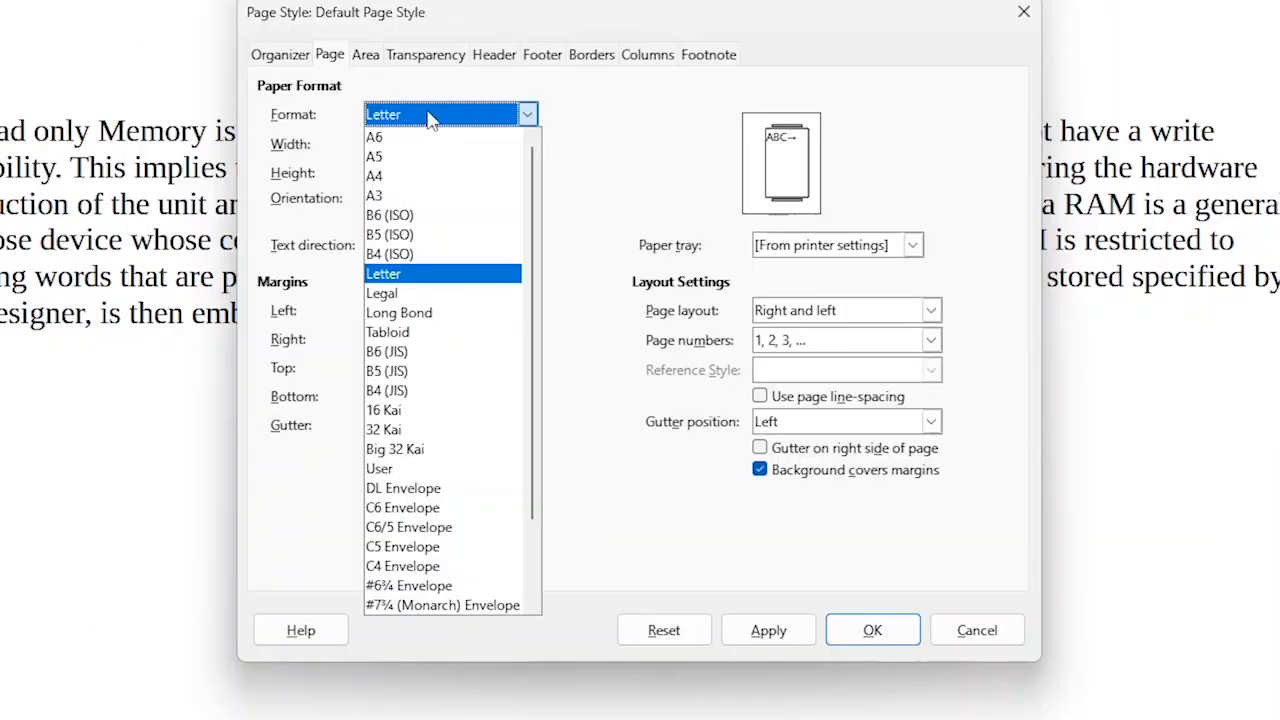
pyautogui.press('u')
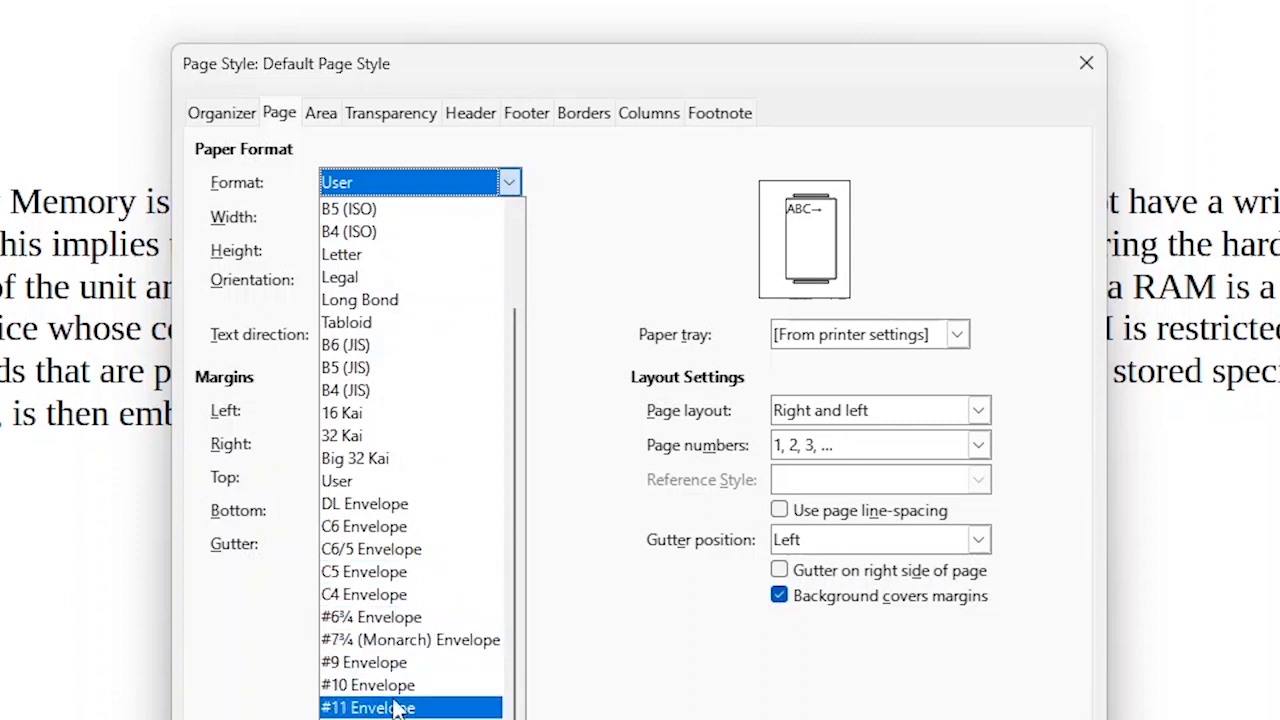
pyautogui.scroll(2, 405, 340)
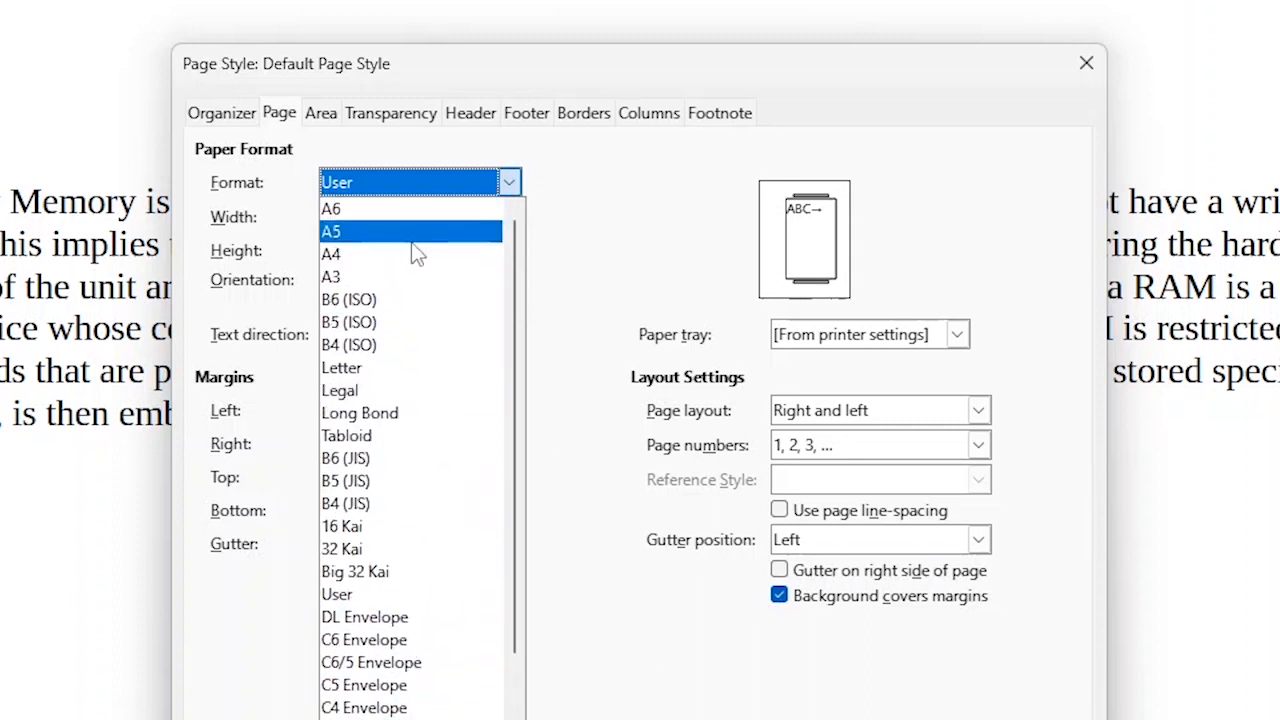
pyautogui.click(569, 563)
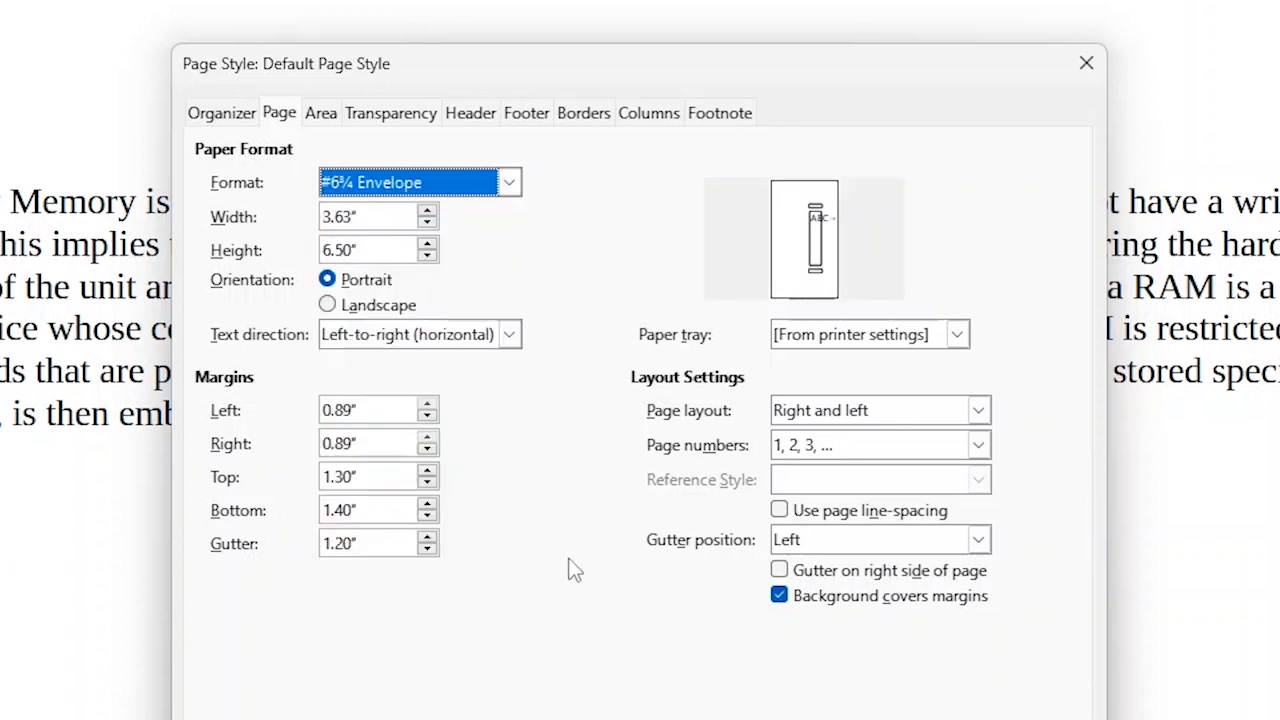
pyautogui.moveTo(377, 634); pyautogui.dragTo(458, 718)
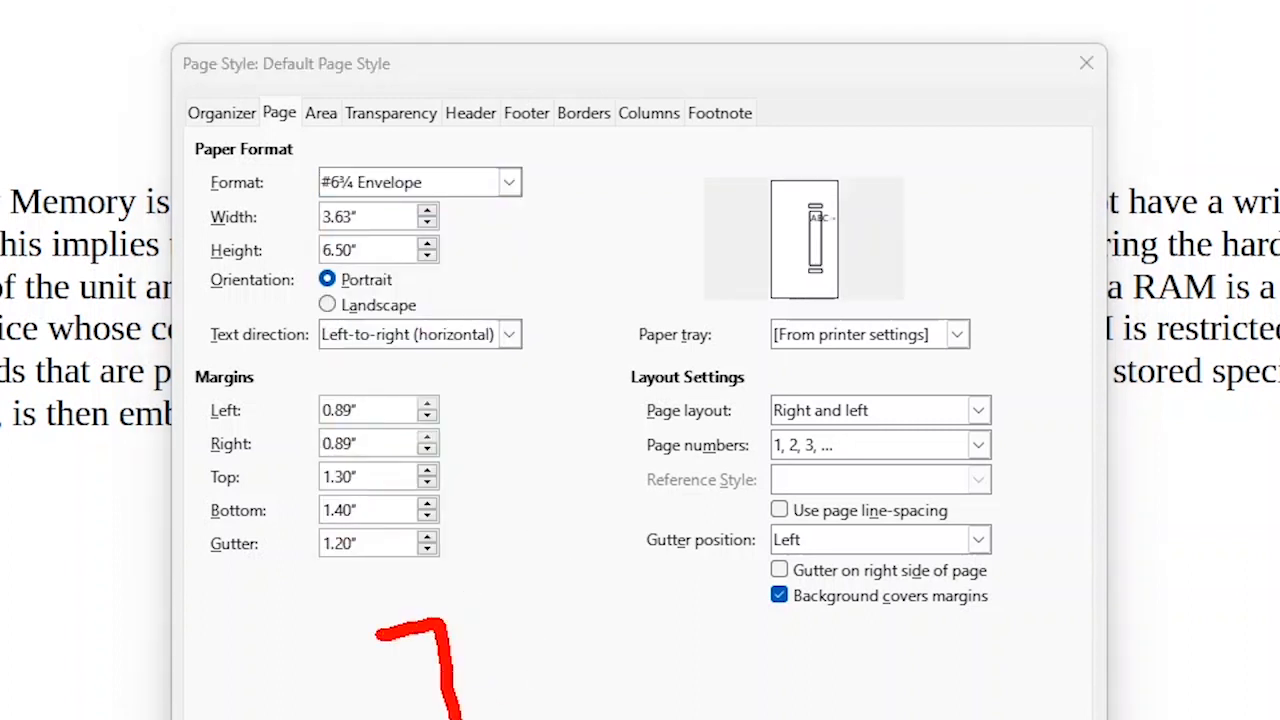
pyautogui.moveTo(551, 630); pyautogui.dragTo(671, 678)
pyautogui.moveTo(650, 632); pyautogui.dragTo(597, 718)
pyautogui.moveTo(715, 550); pyautogui.dragTo(755, 650)
pyautogui.moveTo(805, 578); pyautogui.dragTo(798, 580)
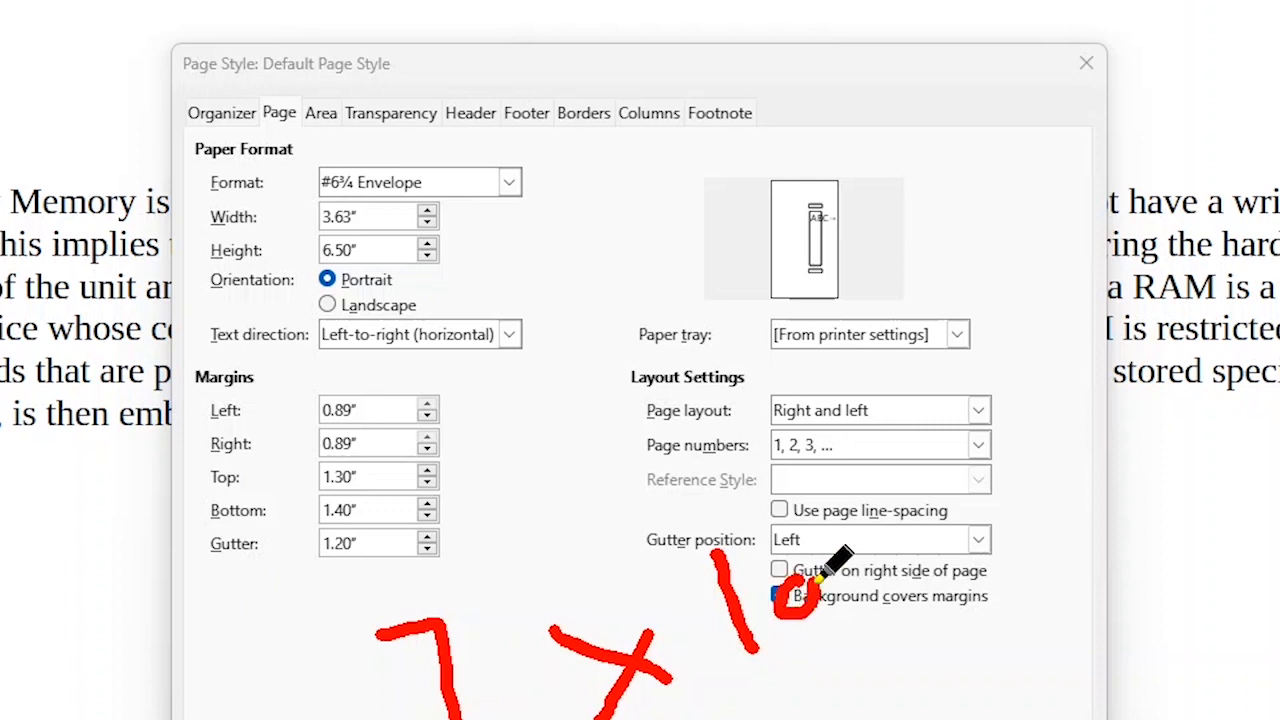
pyautogui.click(855, 572)
pyautogui.moveTo(996, 458); pyautogui.dragTo(1040, 575)
pyautogui.moveTo(1005, 432); pyautogui.dragTo(1105, 375)
pyautogui.moveTo(766, 718); pyautogui.dragTo(1152, 513)
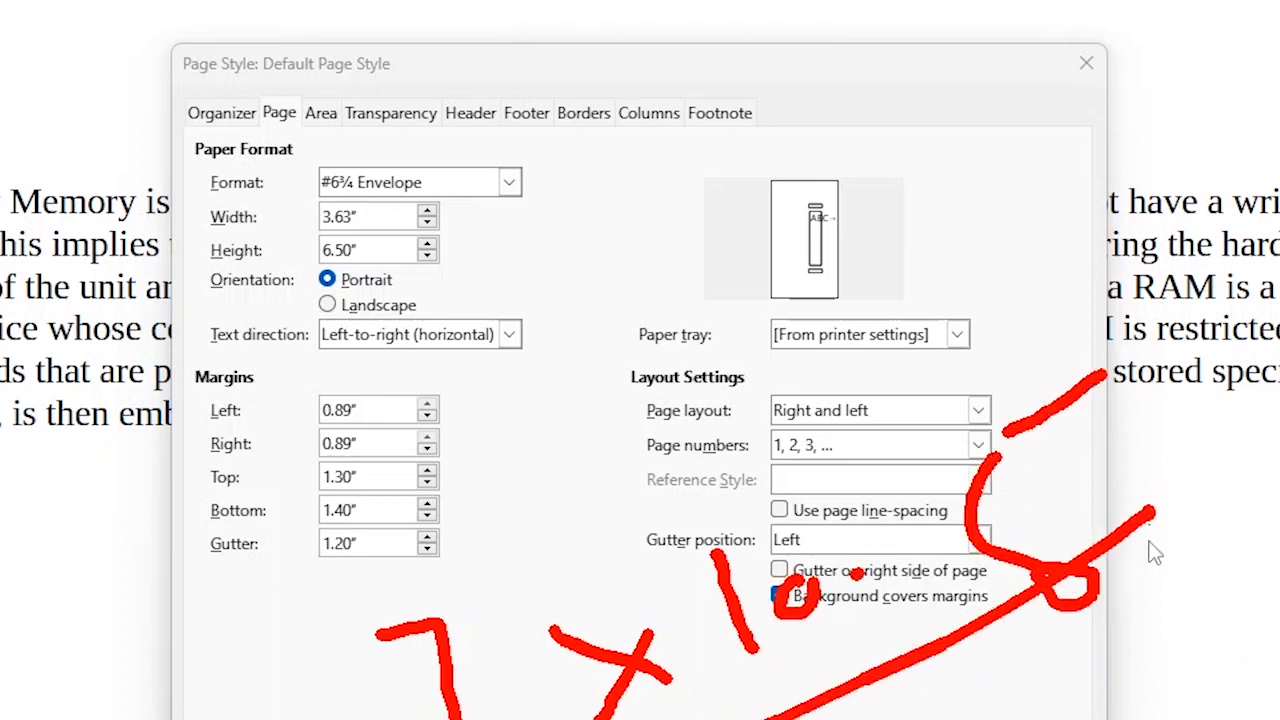
pyautogui.press('e')
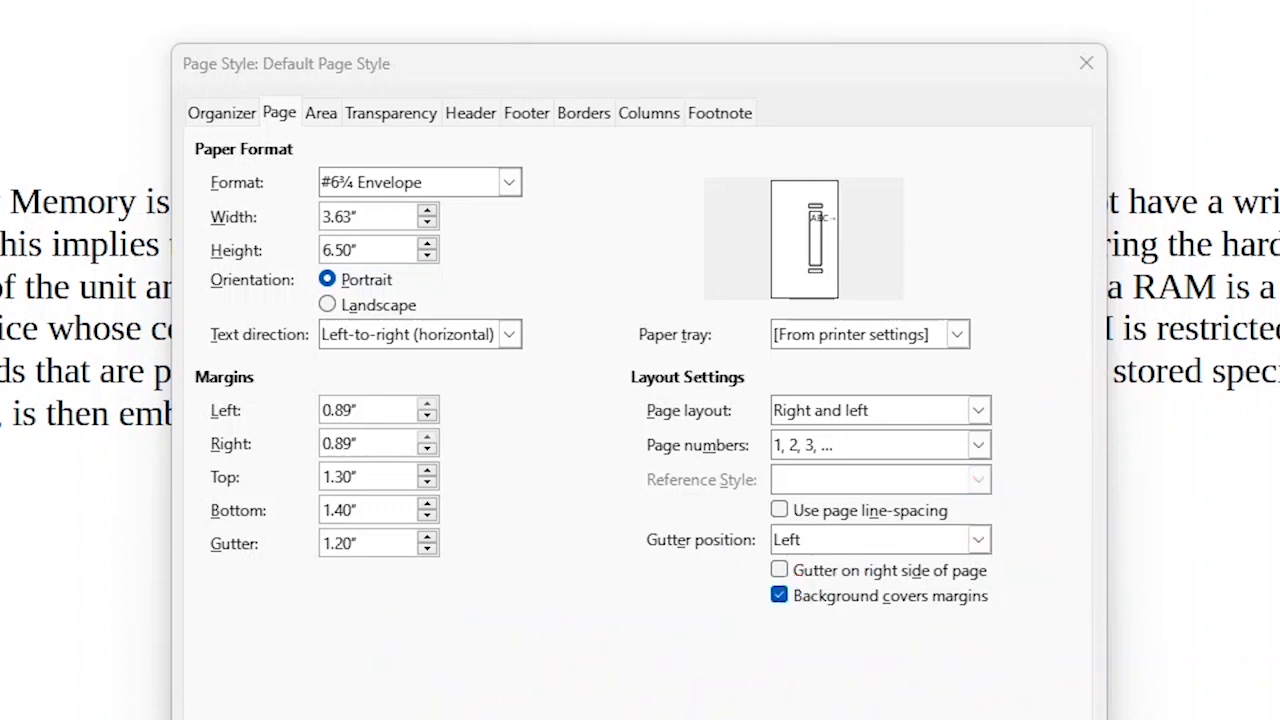
pyautogui.click(505, 183)
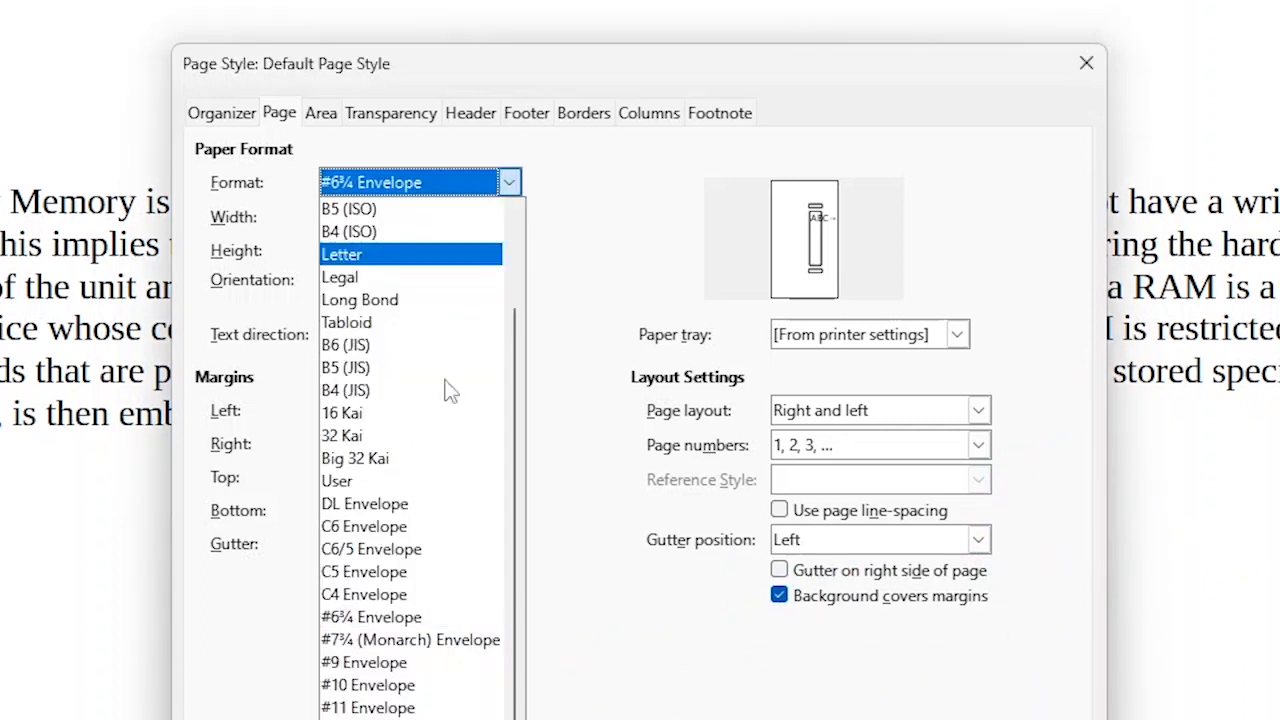
pyautogui.scroll(2, 450, 390)
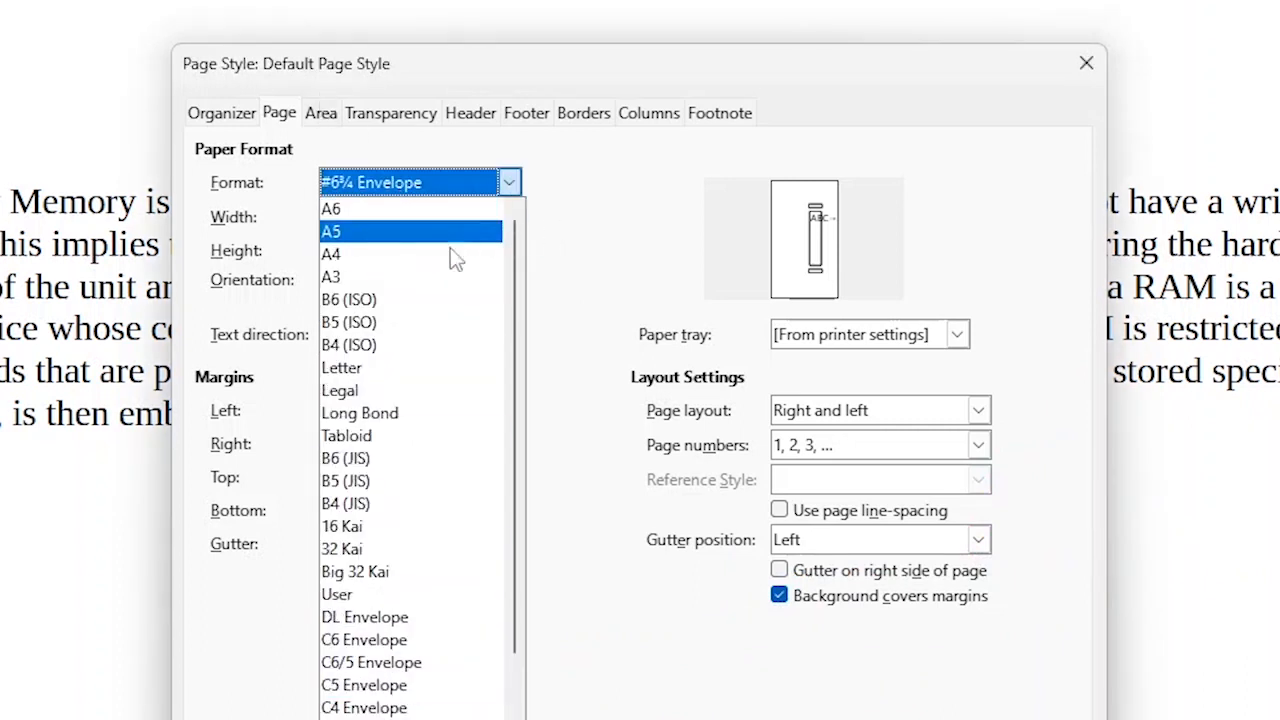
pyautogui.click(578, 568)
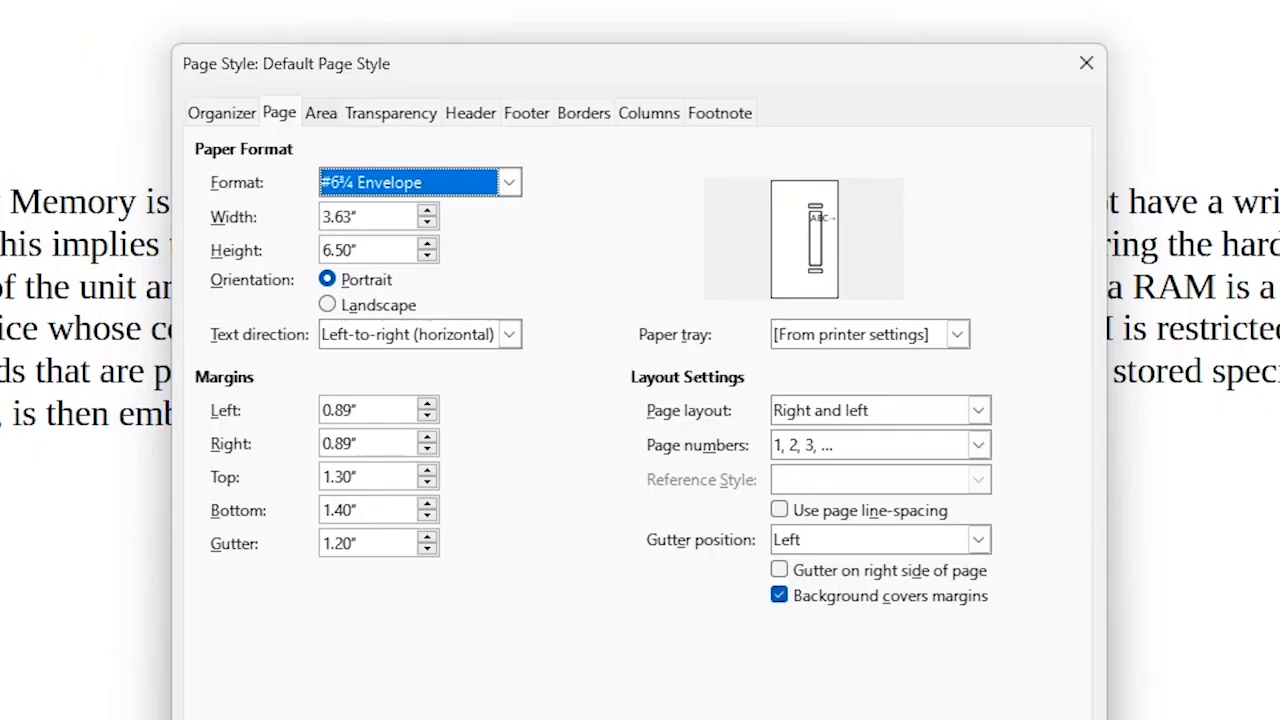
# Go through the paper format list again and try the A6 format
pyautogui.click(509, 182)
pyautogui.scroll(2, 410, 400)
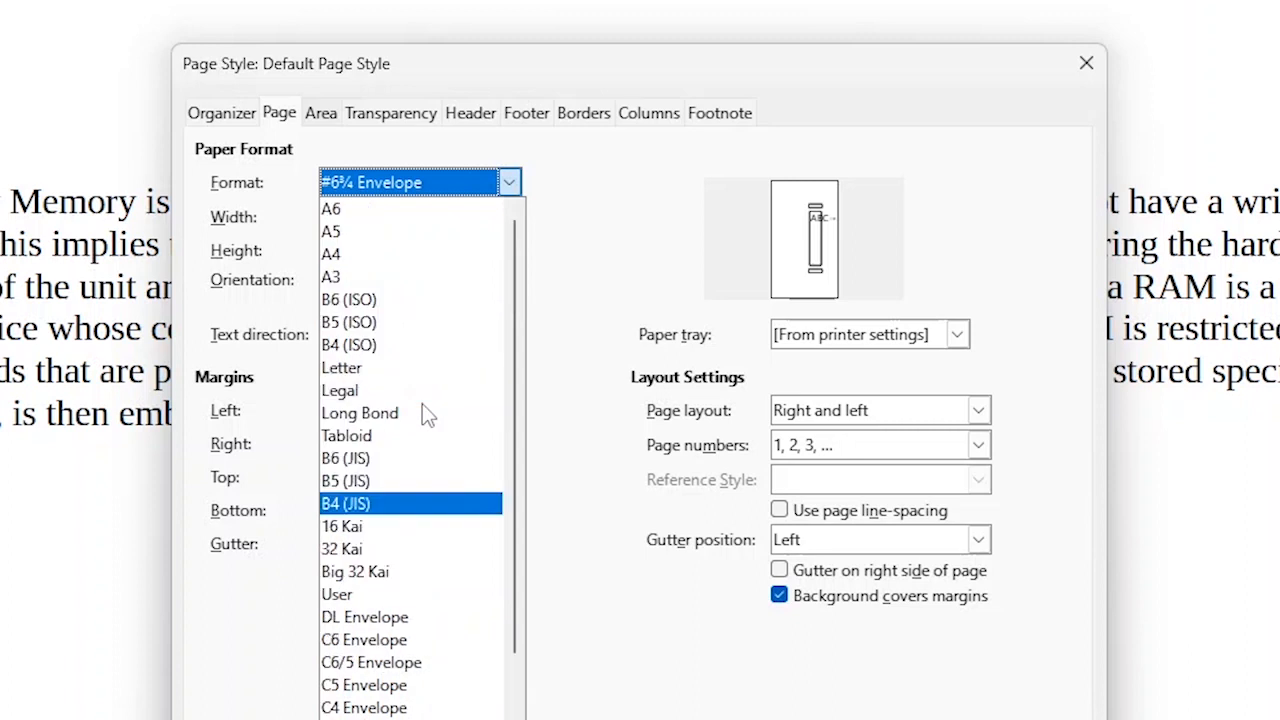
pyautogui.scroll(-2, 400, 458)
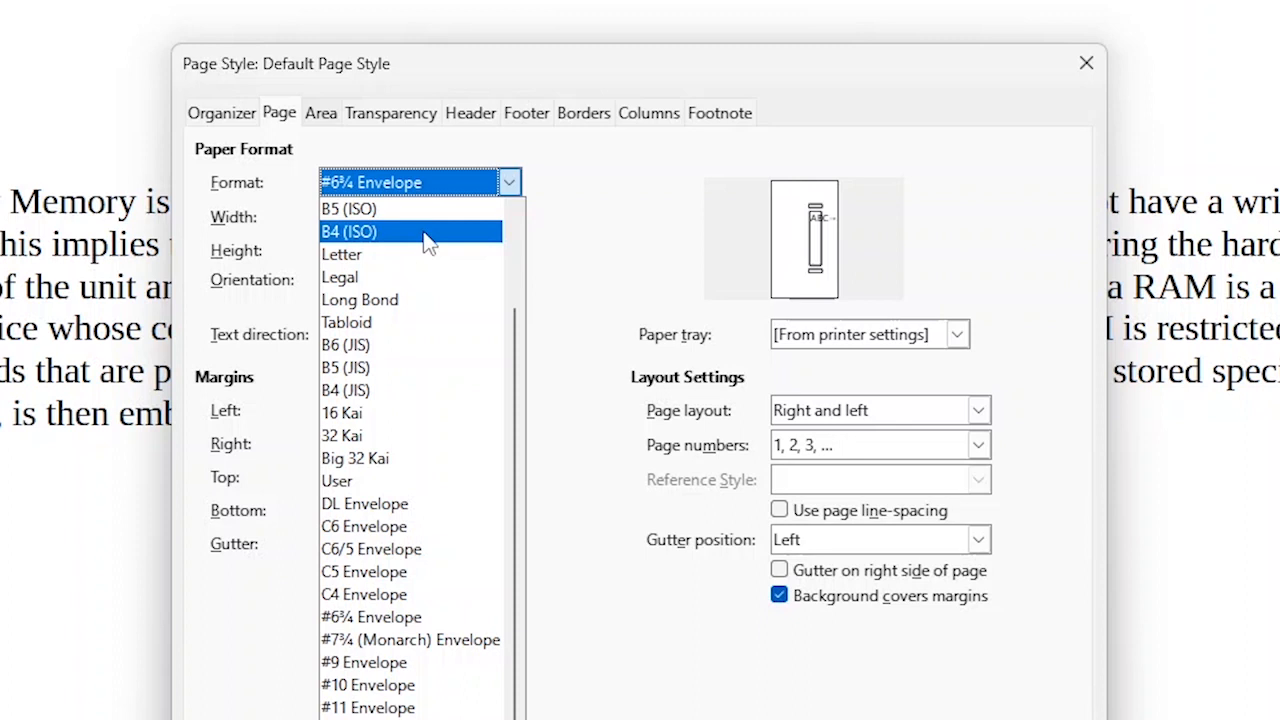
pyautogui.scroll(2, 428, 243)
pyautogui.click(414, 209)
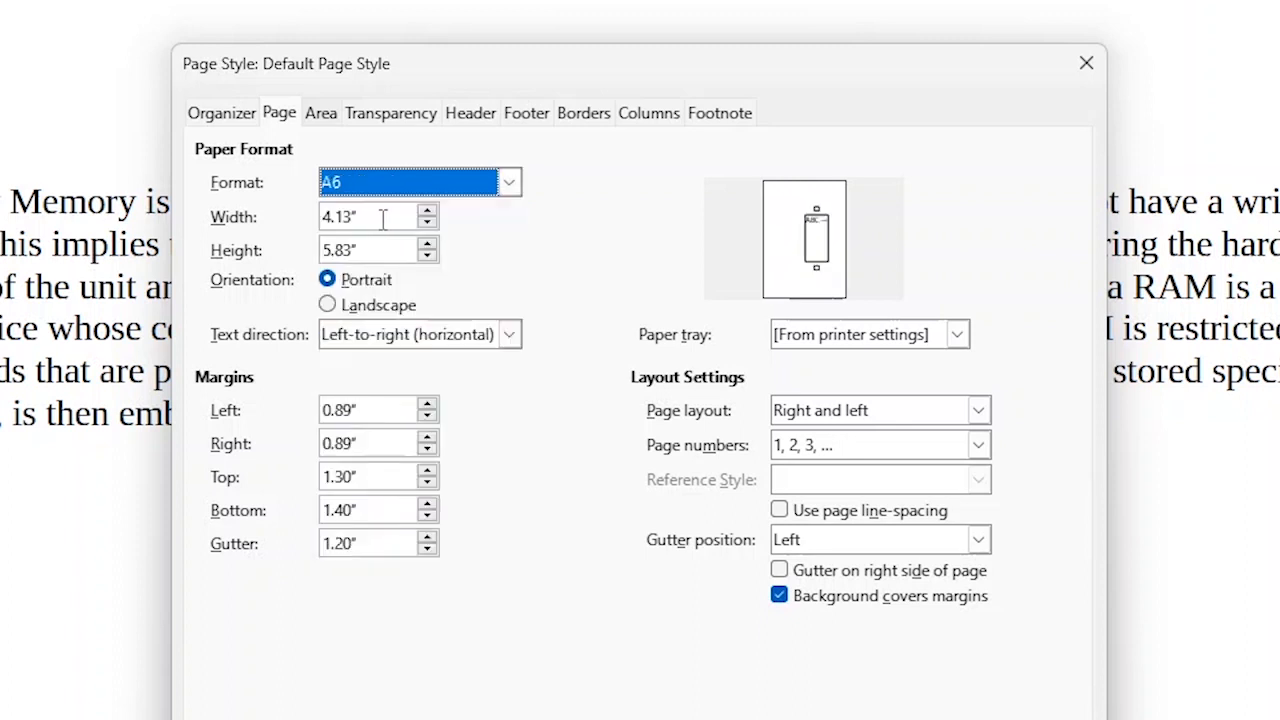
# Set the paper width to 7" and height to 10.5", switch to landscape orientation and apply the page style
pyautogui.press('Tab')
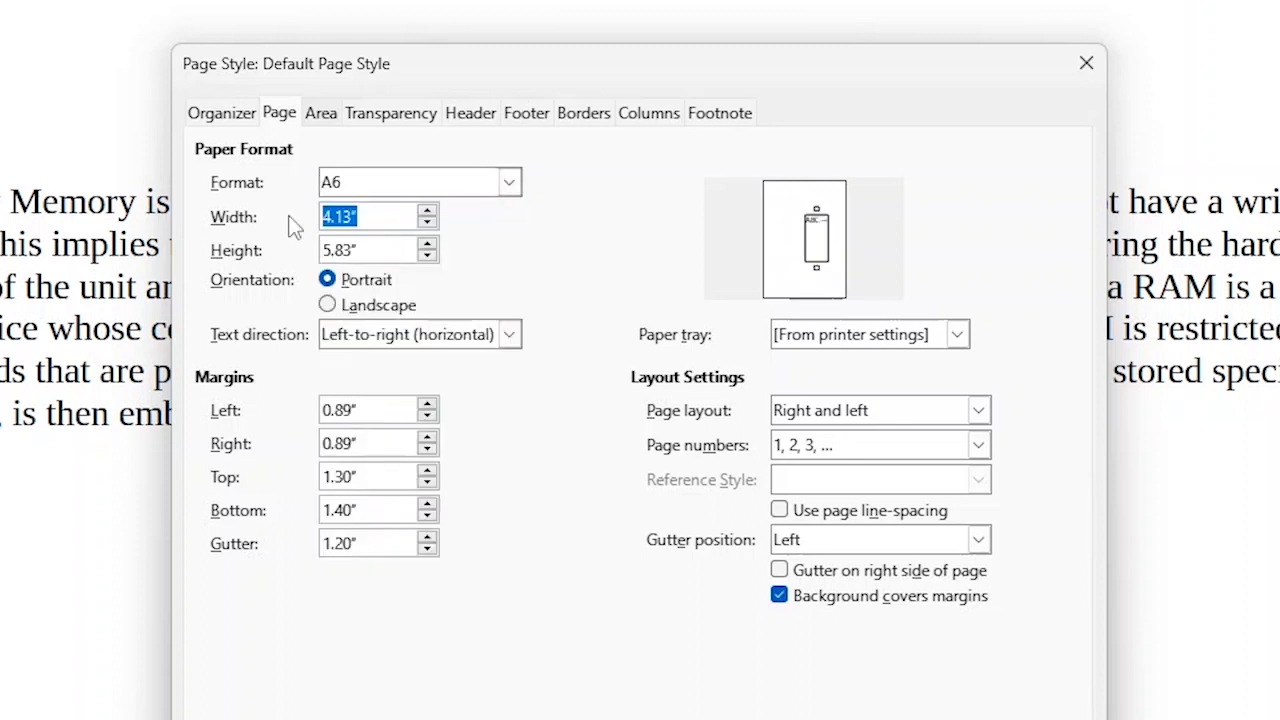
pyautogui.write('7')
pyautogui.press('Tab')
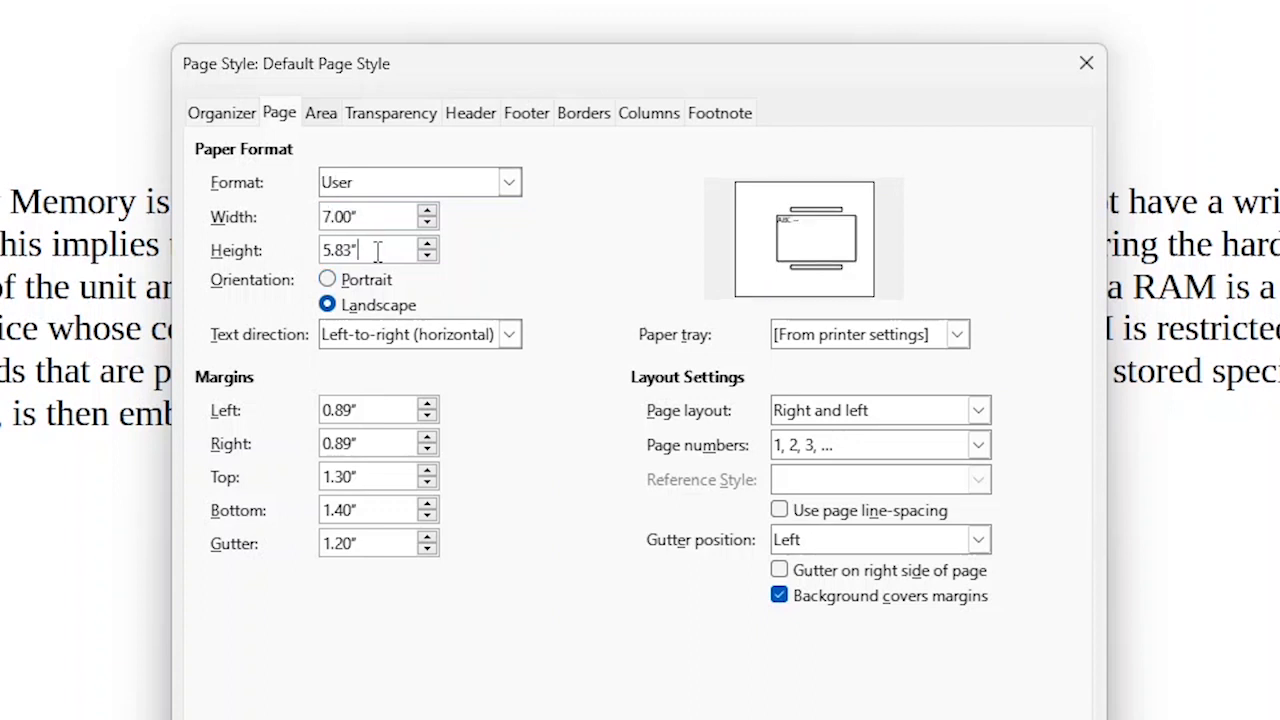
pyautogui.write('10.5')
pyautogui.click(330, 310)
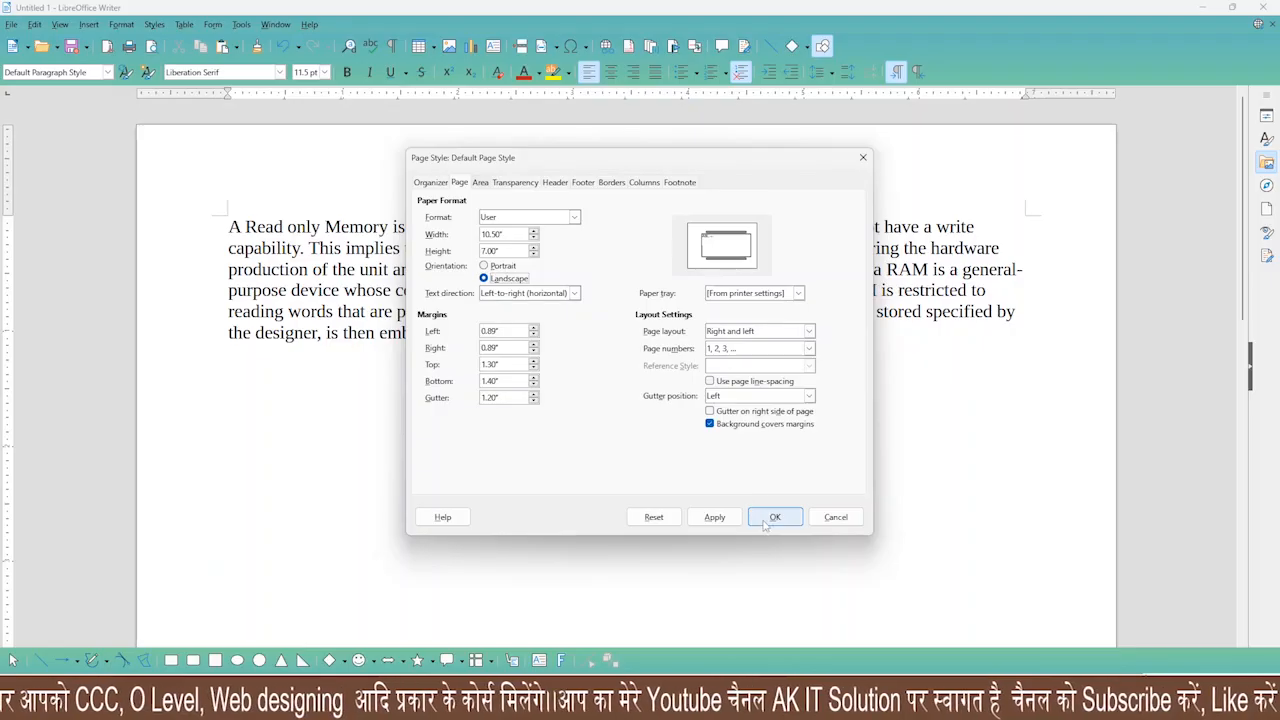
pyautogui.click(766, 518)
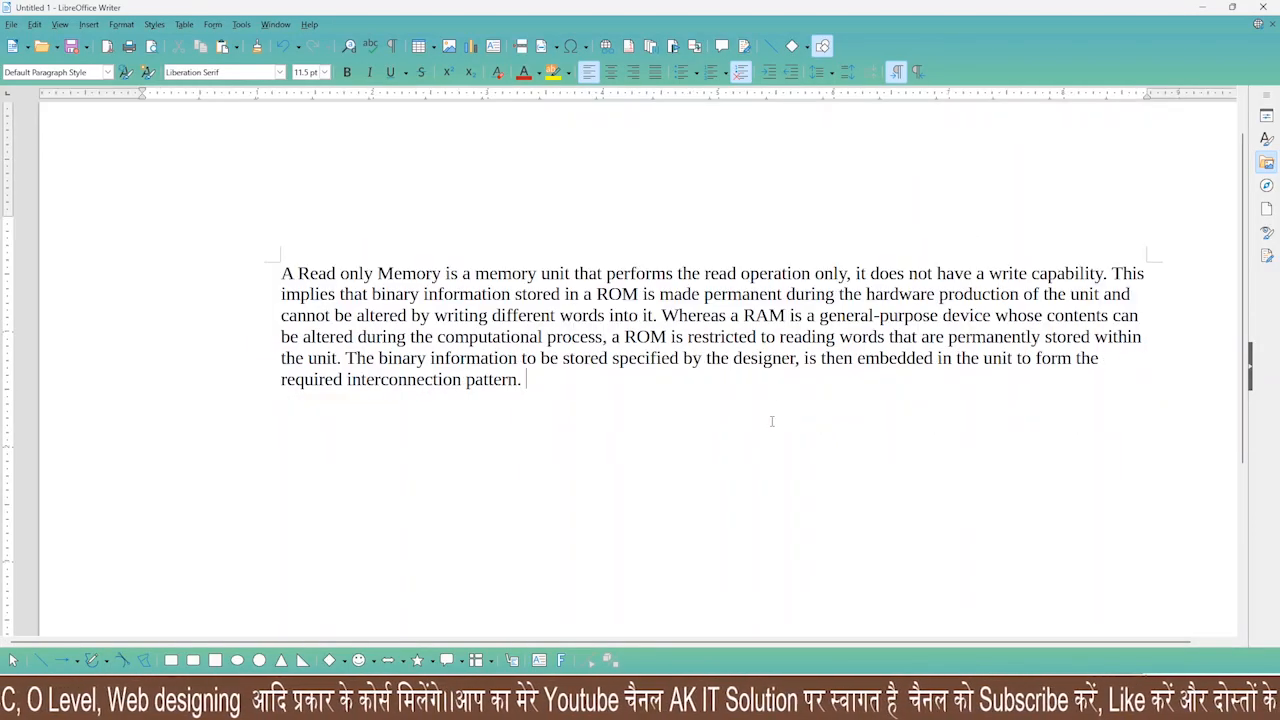
pyautogui.scroll(-4, 984, 353)
pyautogui.scroll(5, 966, 361)
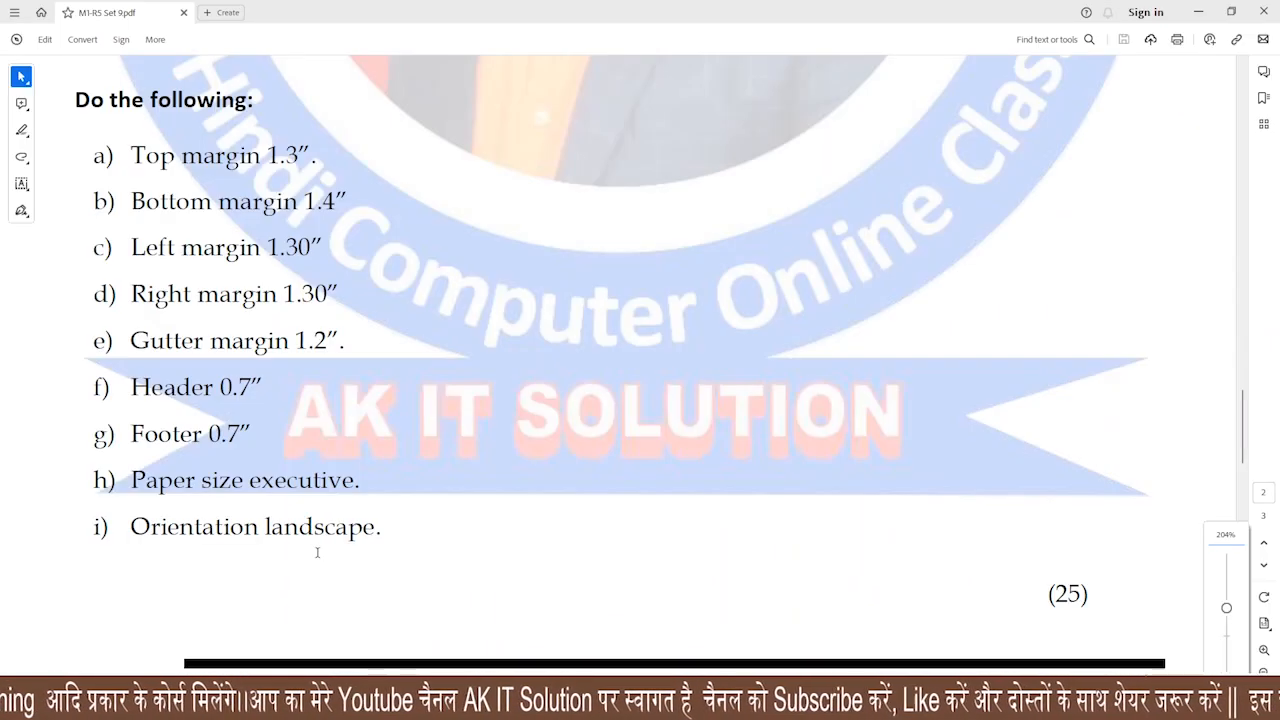
# Return to the PDF and examine question 3's spreadsheet data and the tasks listed under it
pyautogui.scroll(1, 455, 476)
pyautogui.scroll(-10, 483, 474)
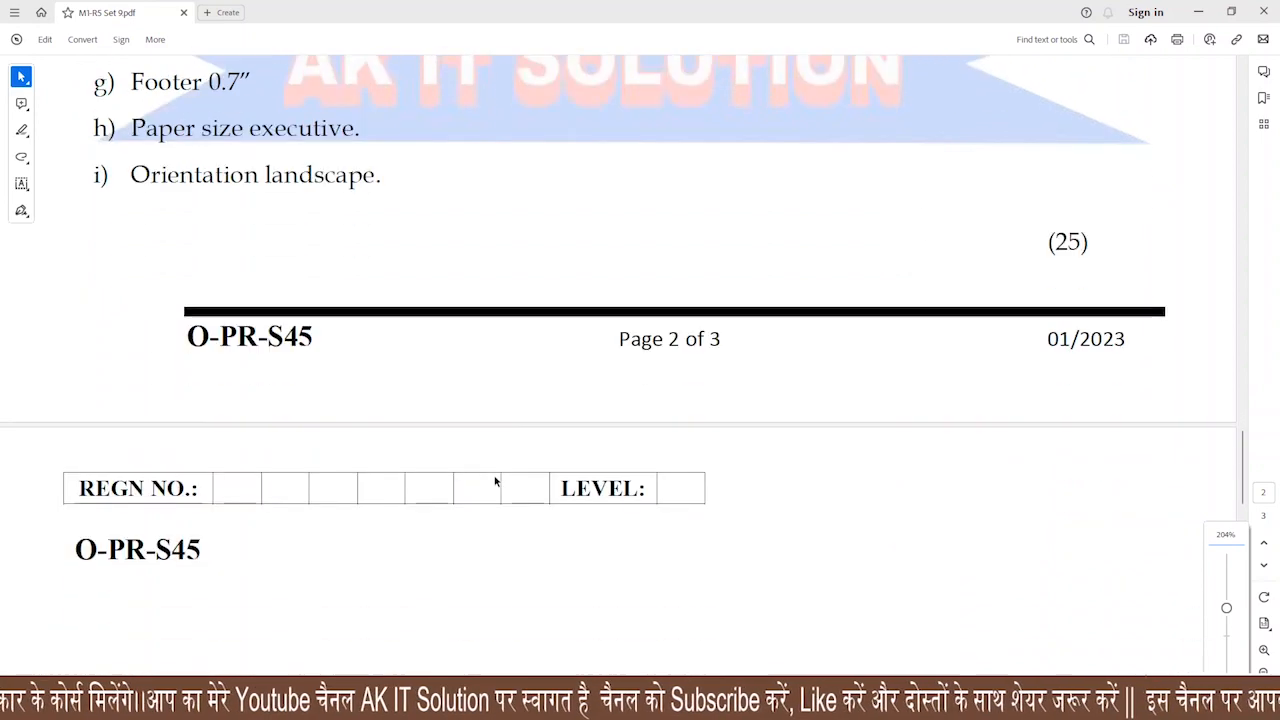
pyautogui.scroll(-5, 506, 488)
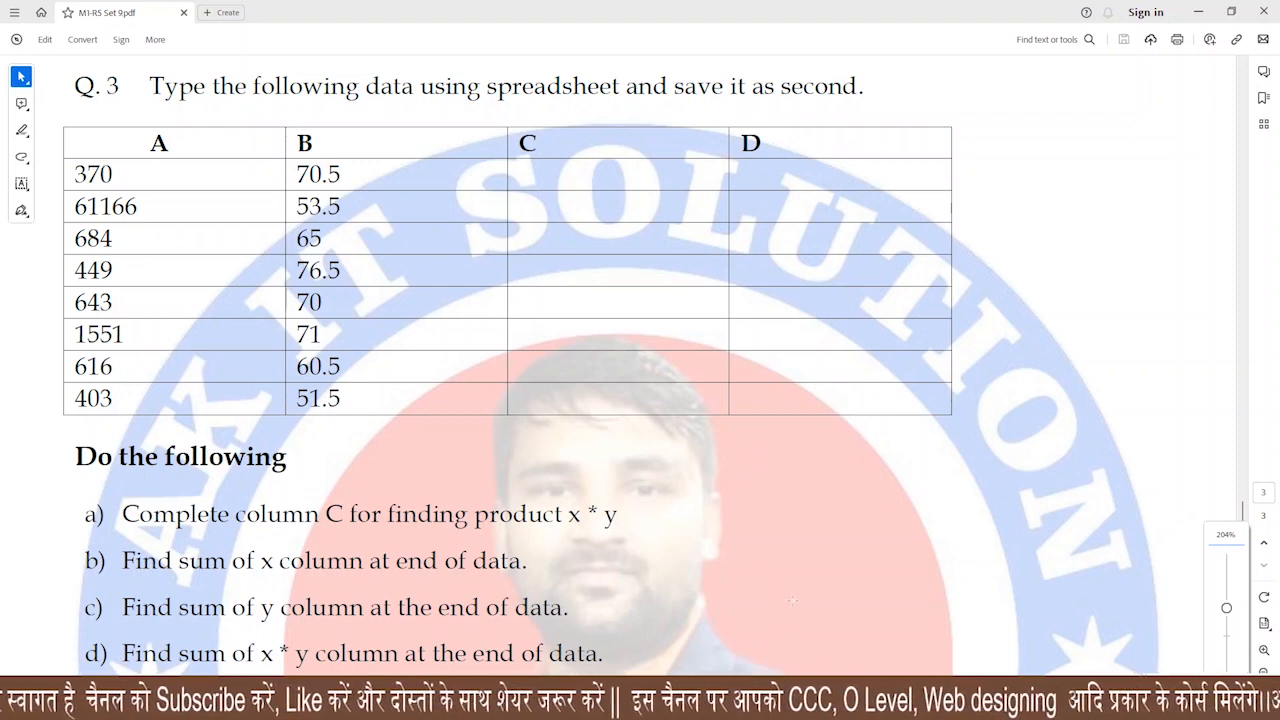
pyautogui.scroll(-3, 785, 591)
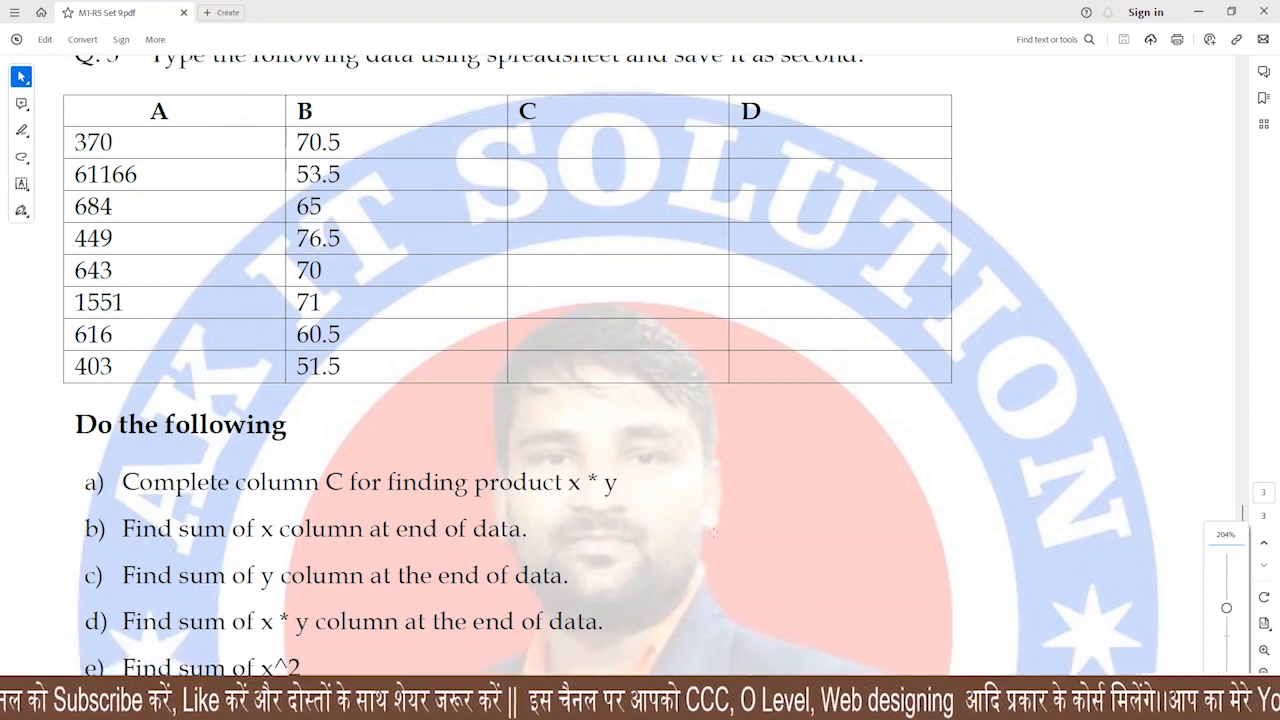
pyautogui.scroll(2, 715, 536)
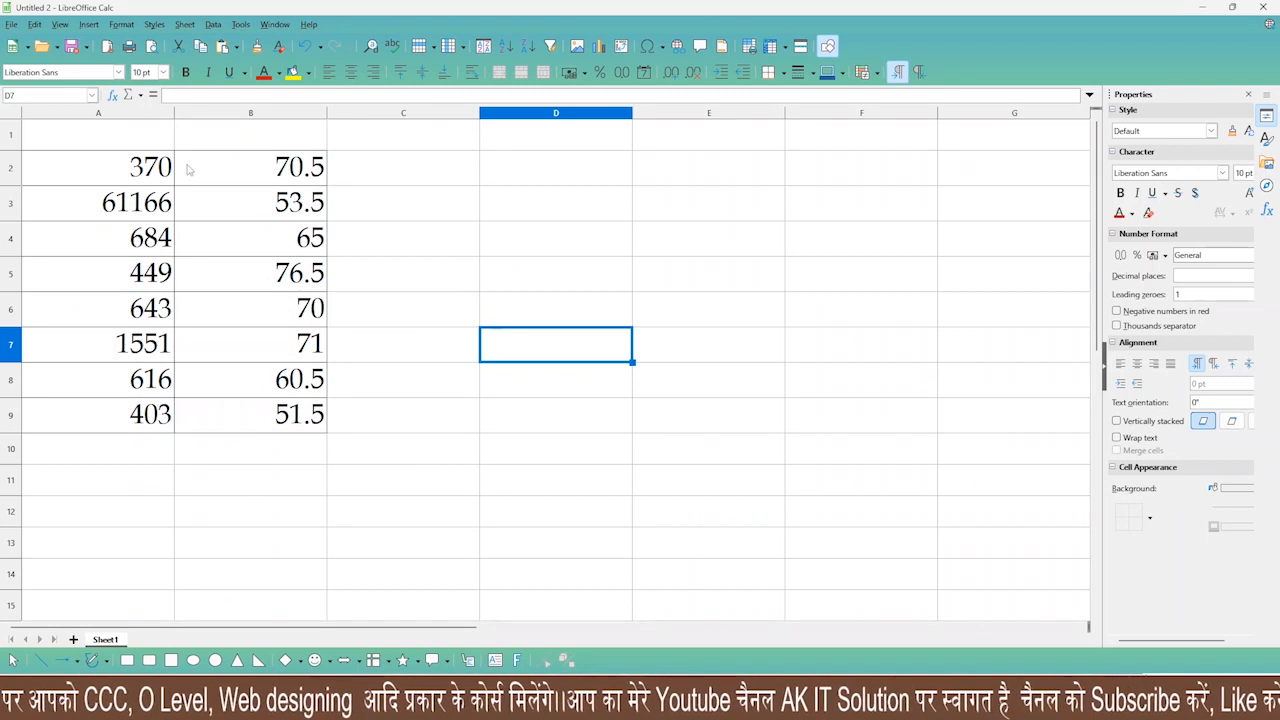
# In the Calc sheet with question 3's data, go through columns A to D and select cell A1
pyautogui.click(146, 114)
pyautogui.click(296, 114)
pyautogui.click(402, 115)
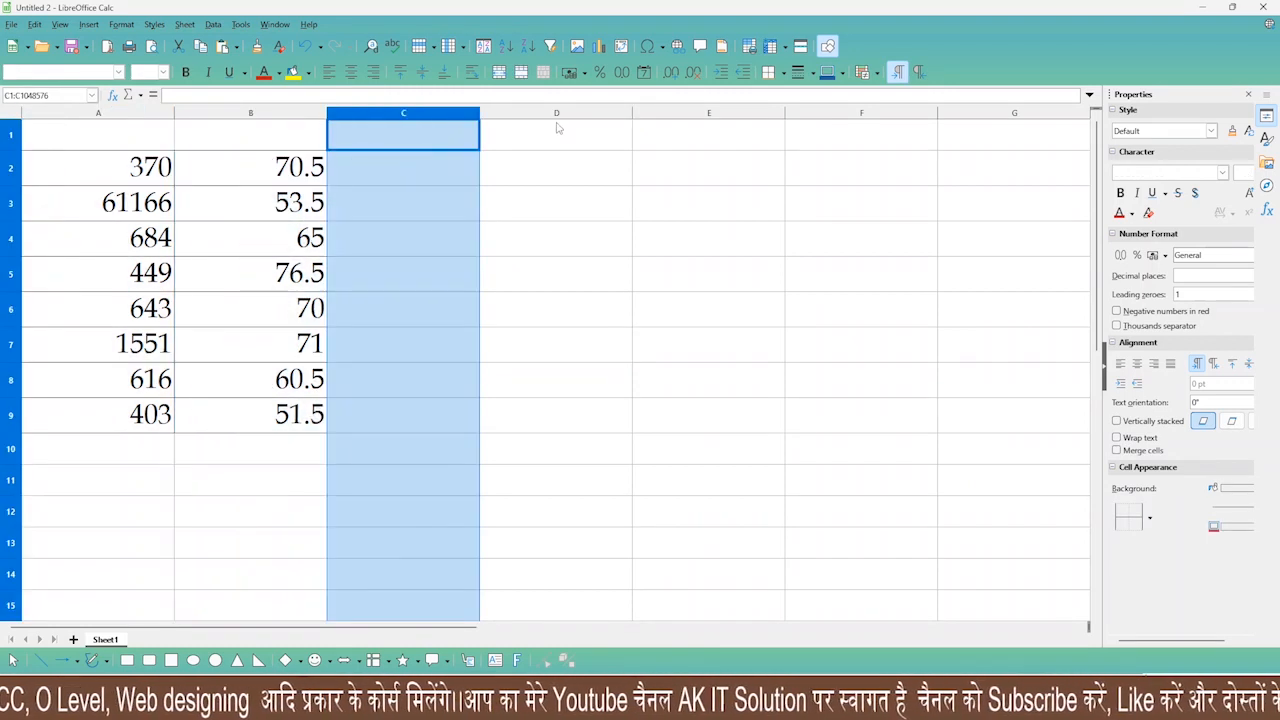
pyautogui.click(555, 115)
pyautogui.click(415, 272)
pyautogui.click(94, 144)
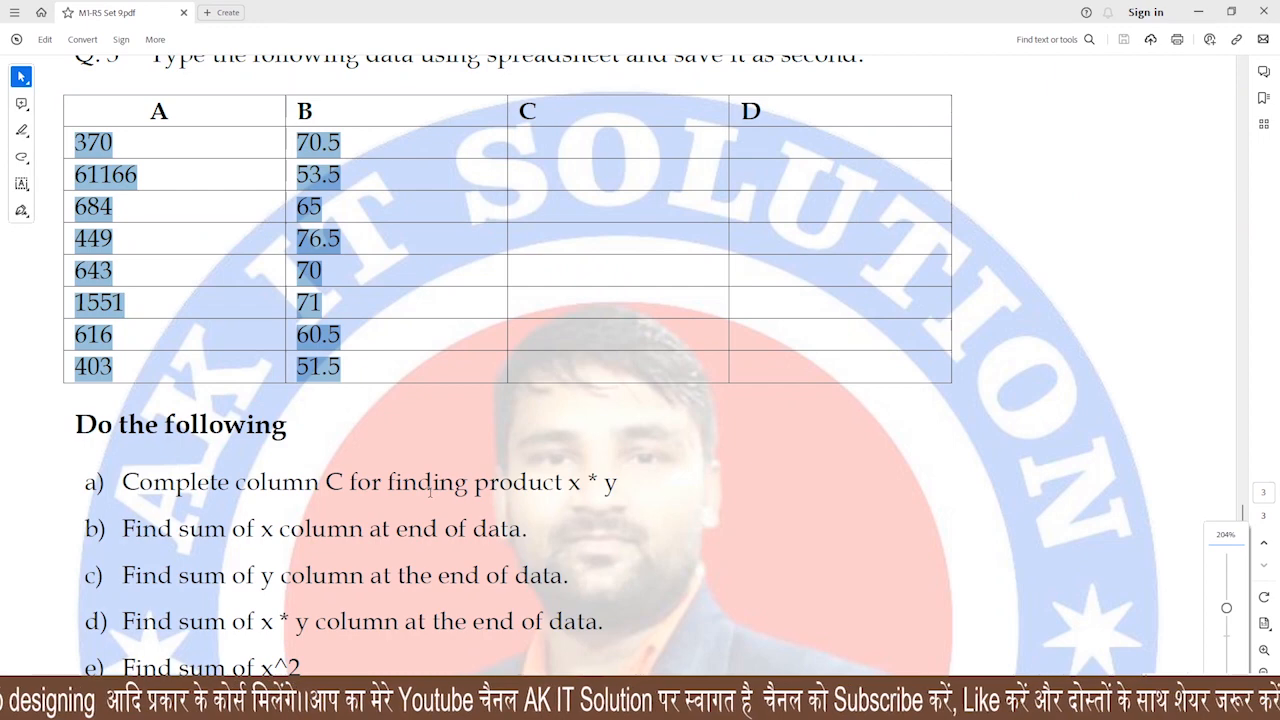
# Read question 3's task list in the PDF, switch to the Calc sheet and head columns A and B with X and Y
pyautogui.scroll(-3, 337, 433)
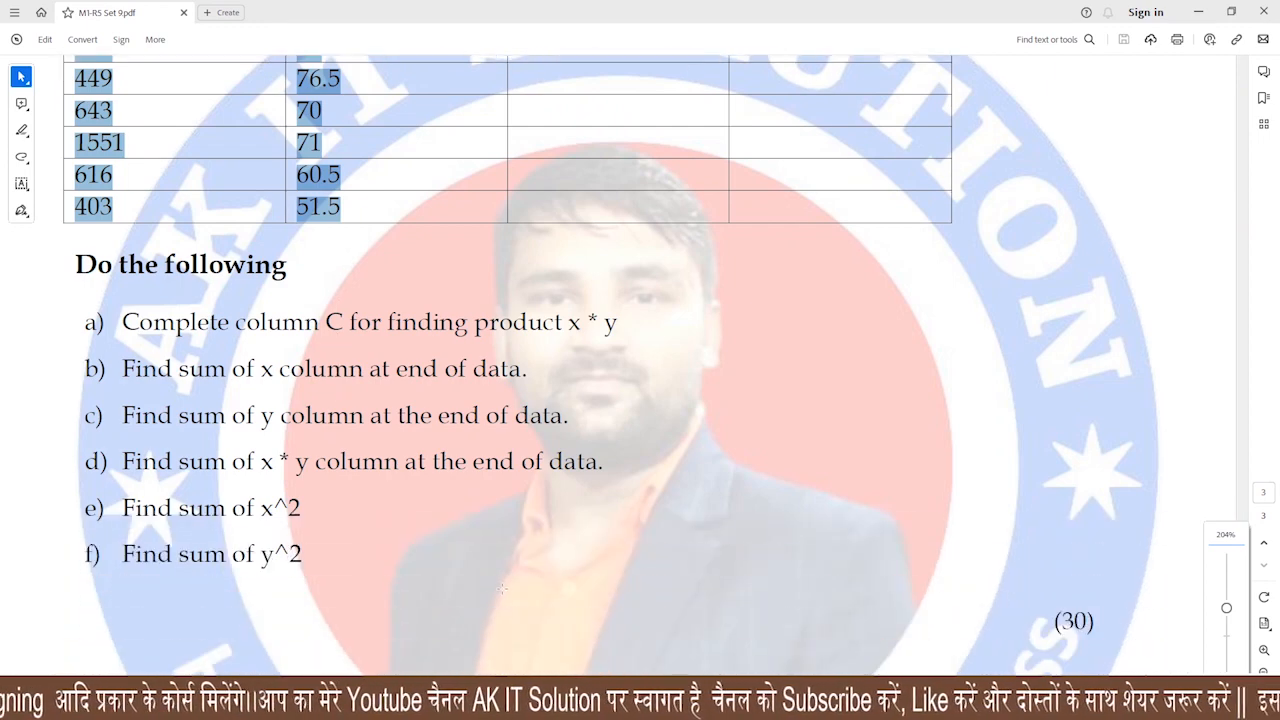
pyautogui.click(743, 560)
pyautogui.click(760, 548)
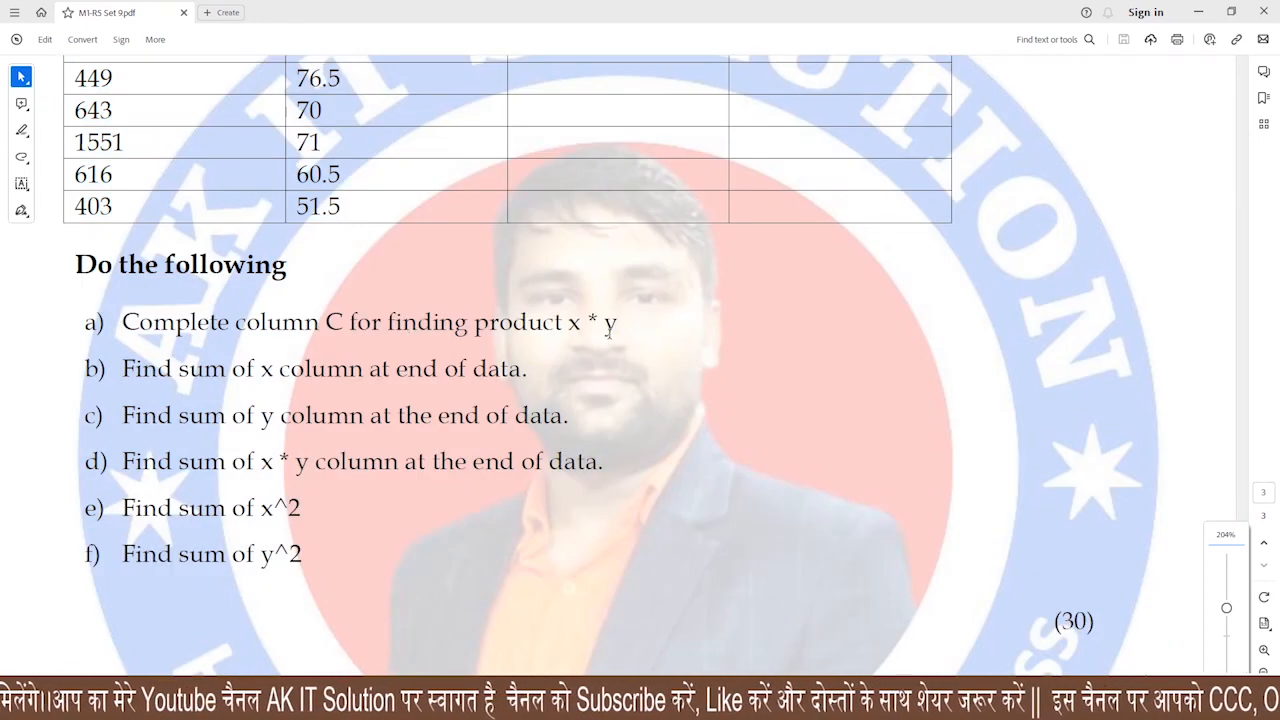
pyautogui.scroll(4, 633, 336)
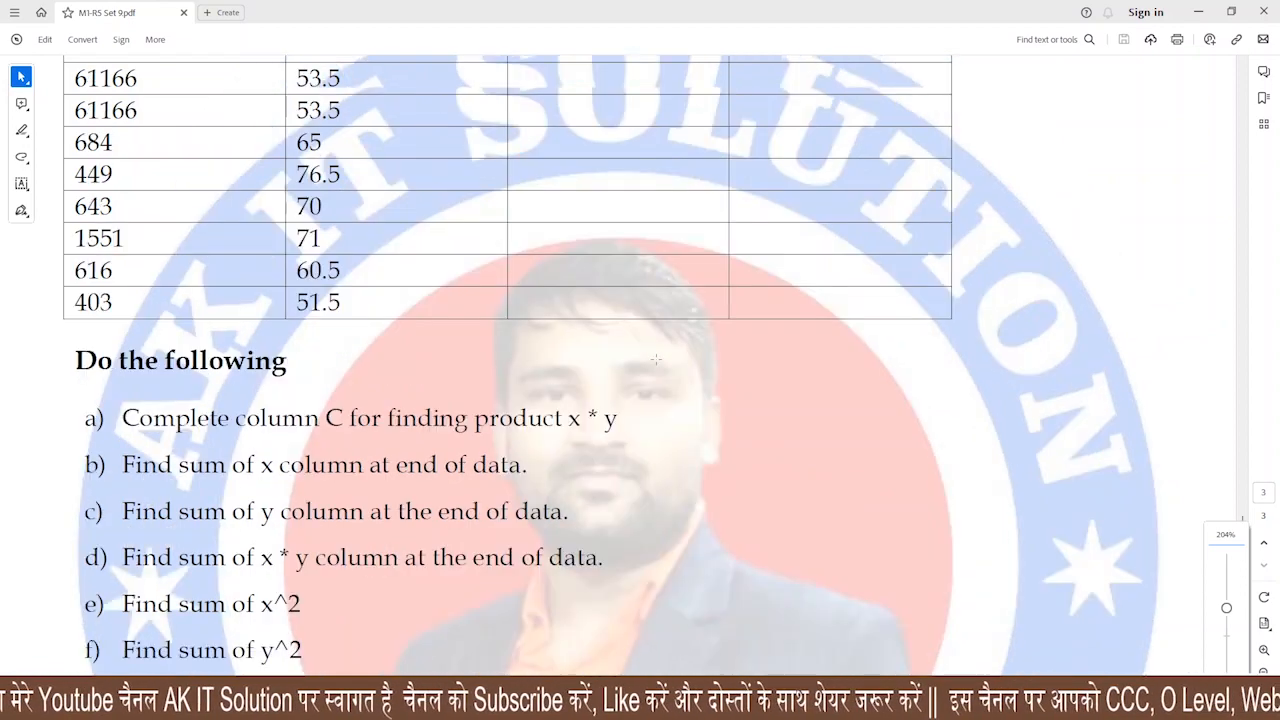
pyautogui.scroll(-1, 604, 648)
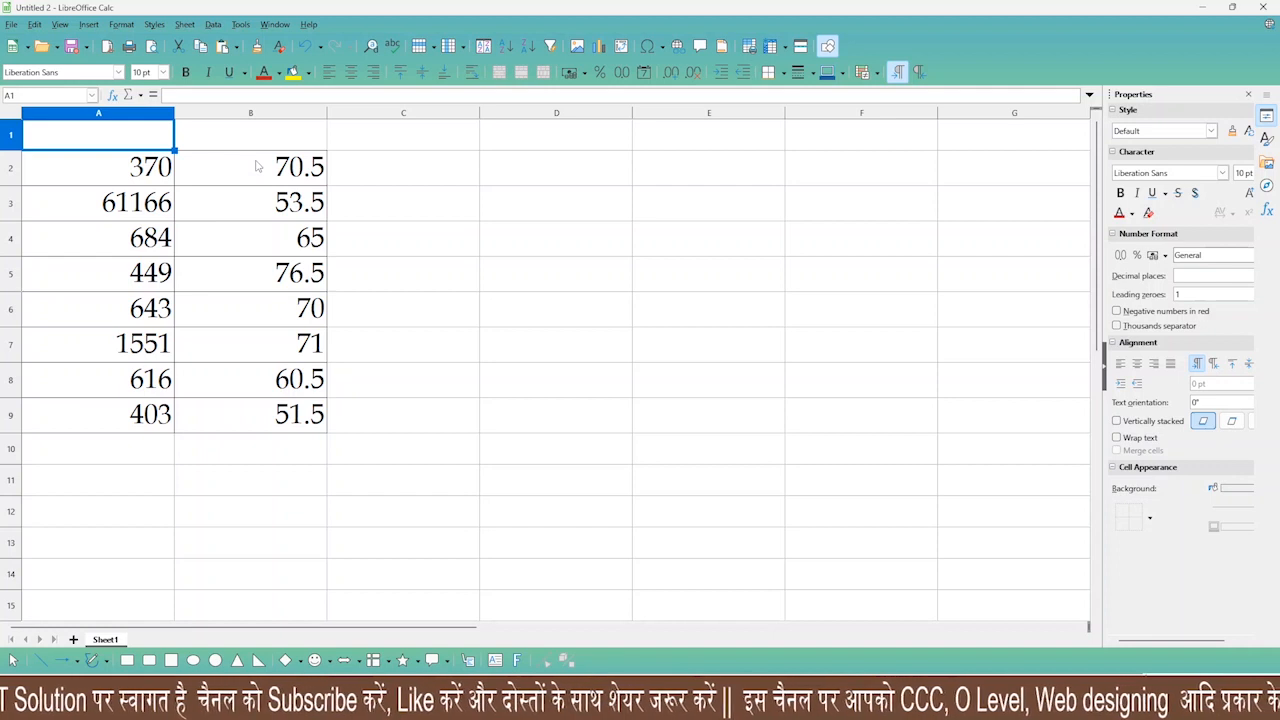
pyautogui.write('X')
pyautogui.click(268, 142)
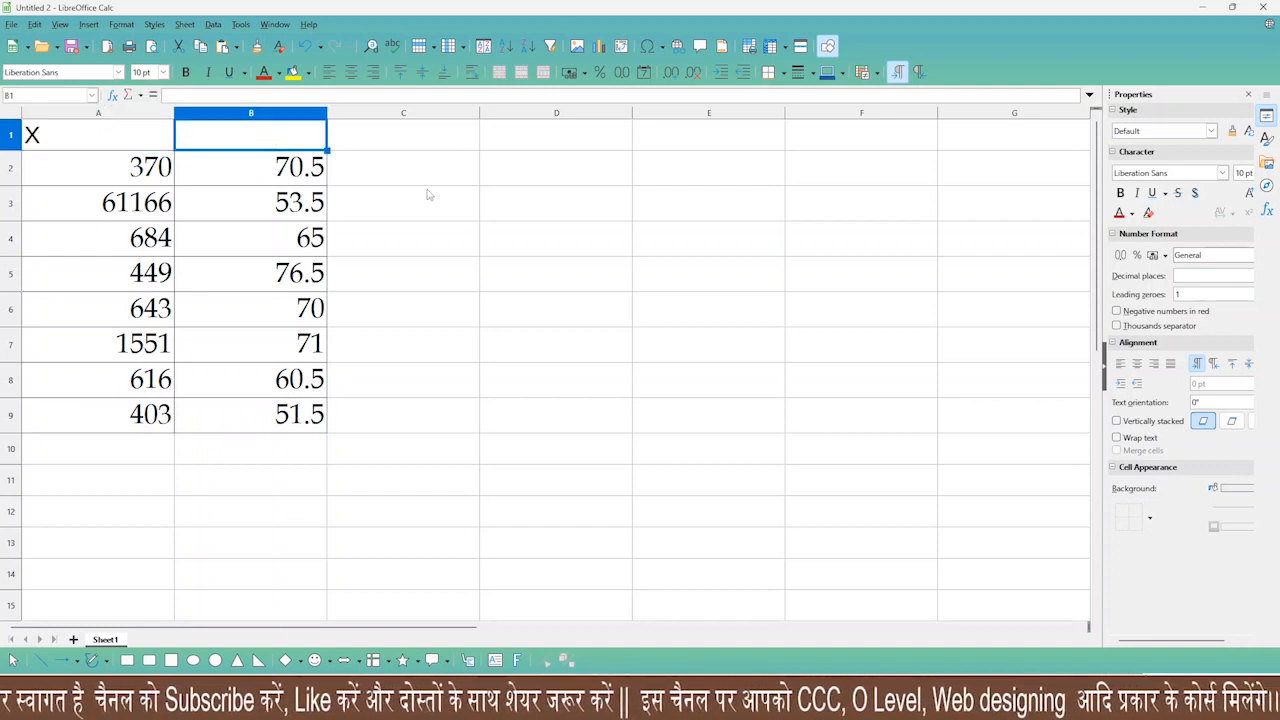
pyautogui.write('Y')
pyautogui.click(416, 133)
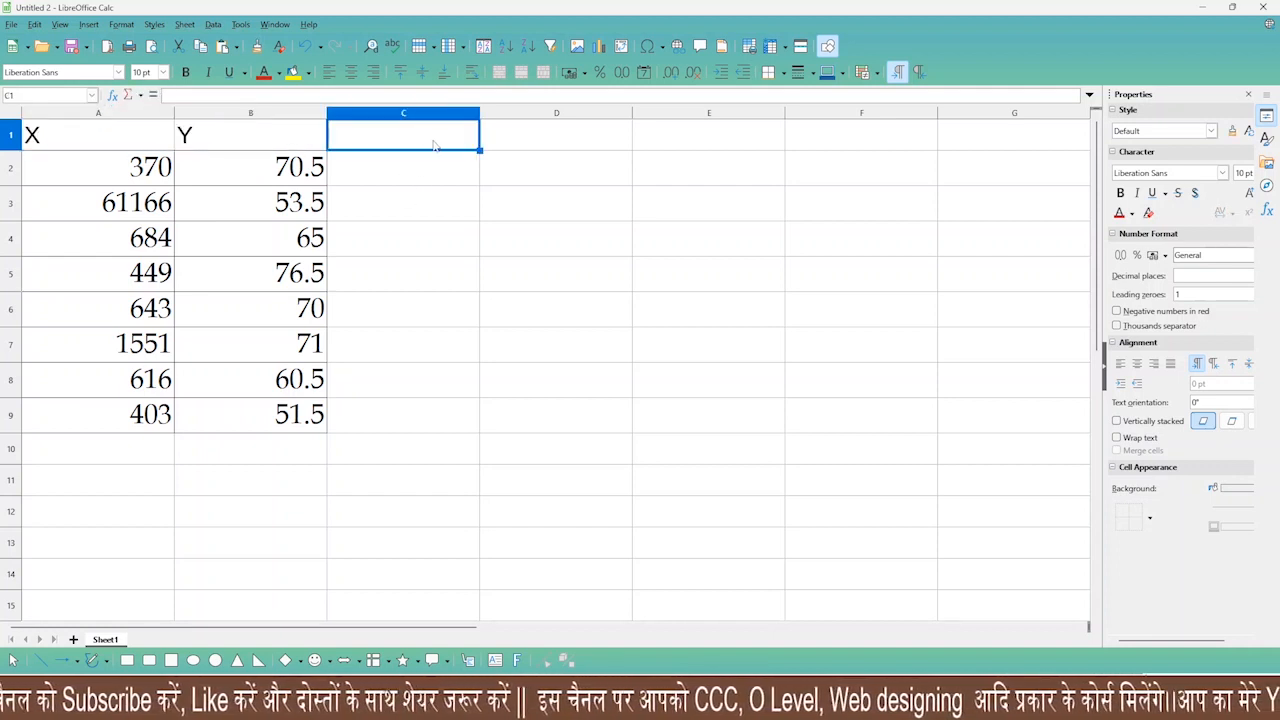
# Calculate the product of X and Y in C2 with =A2*B2 and fill the formula down to C9
pyautogui.click(384, 168)
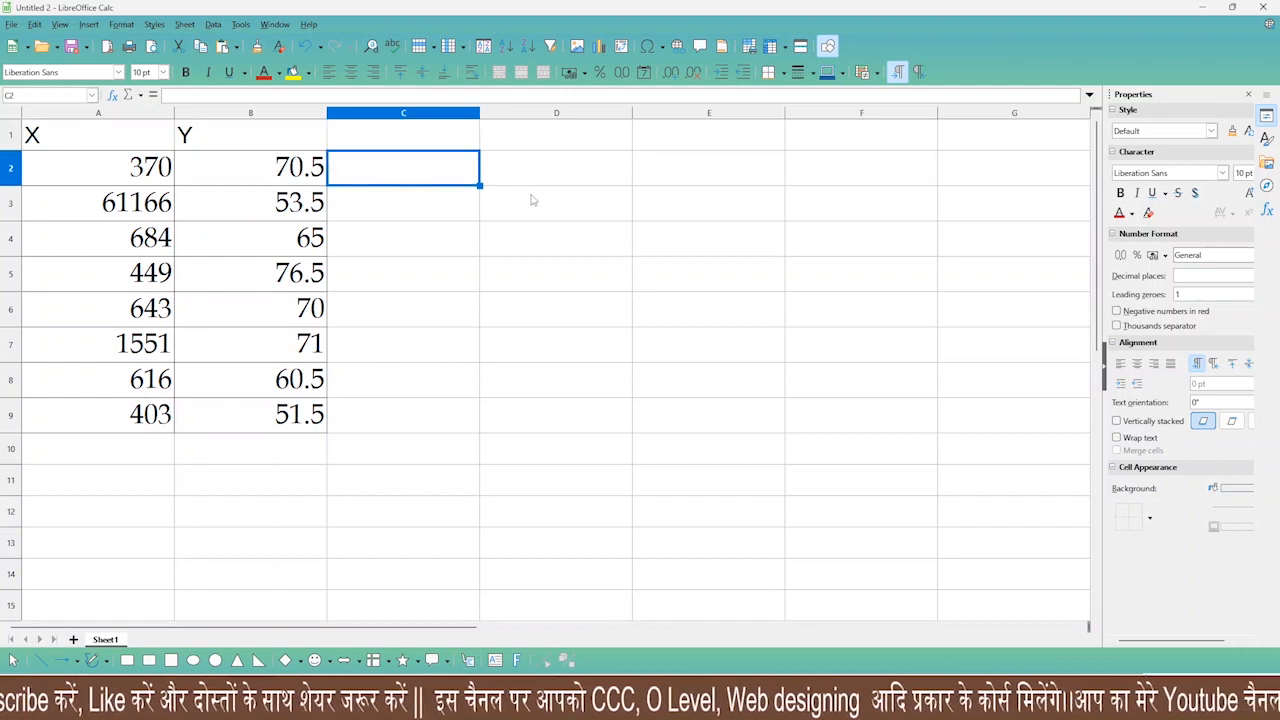
pyautogui.write('=')
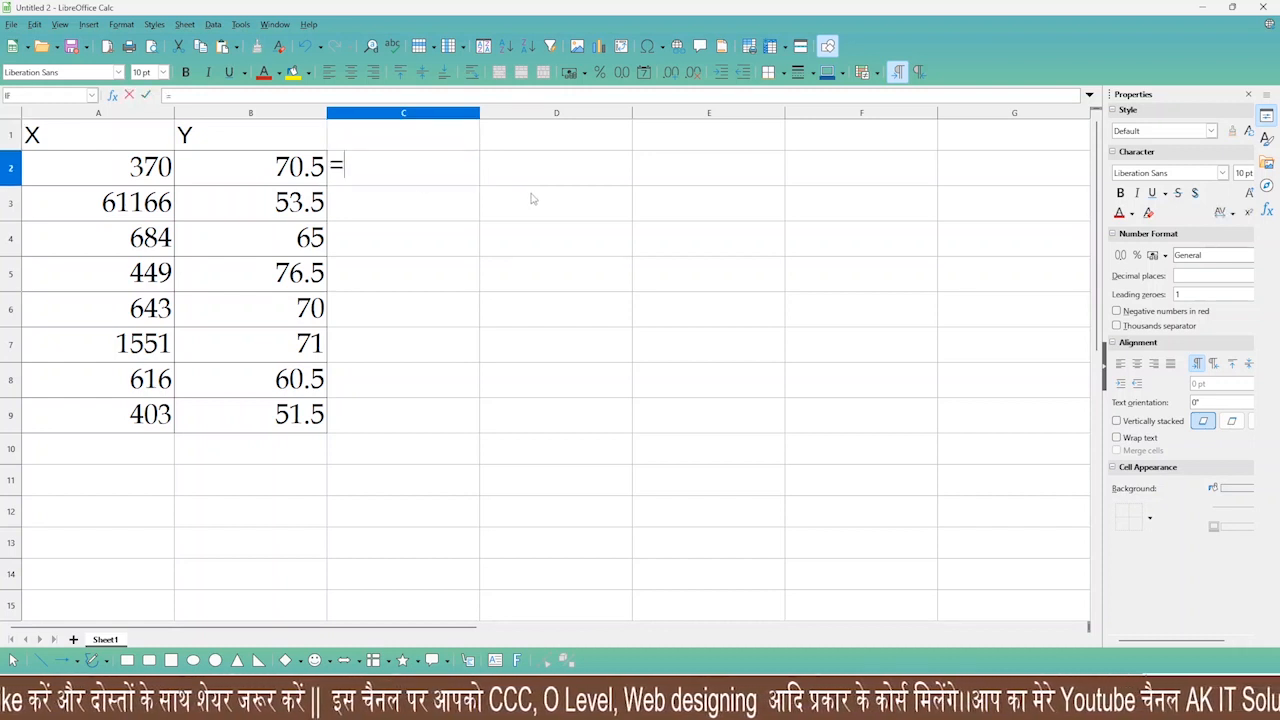
pyautogui.click(126, 170)
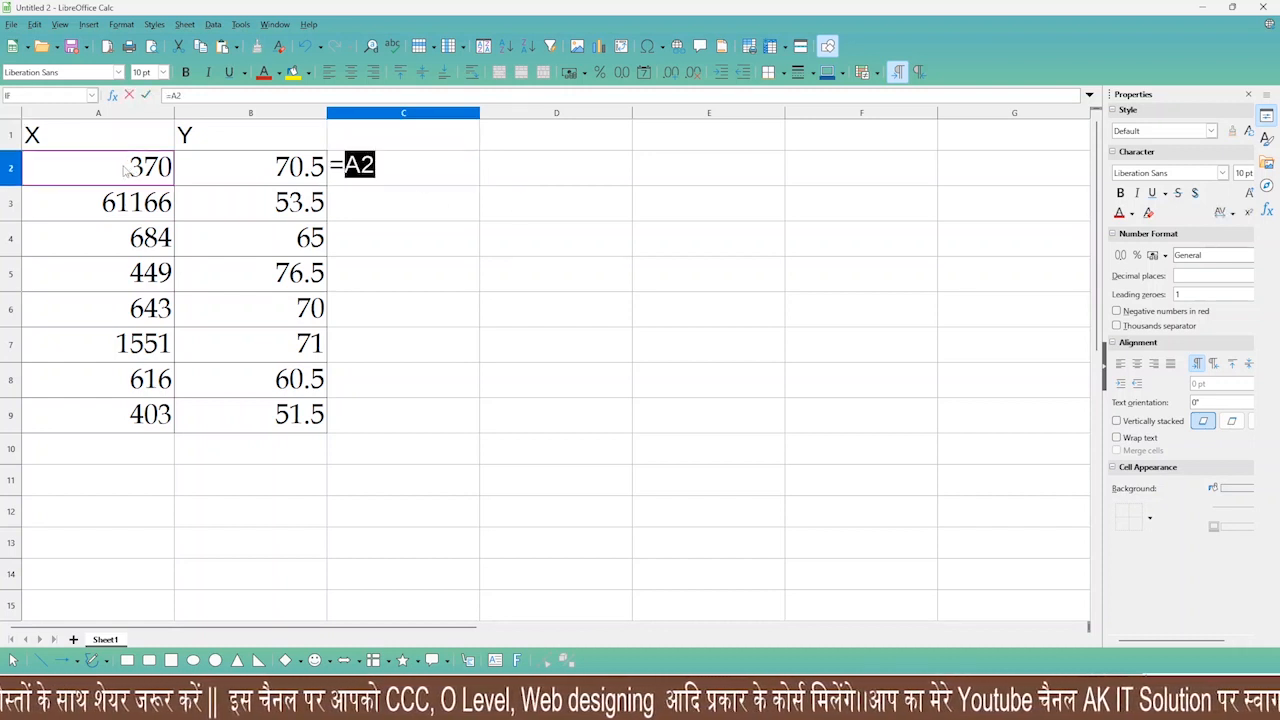
pyautogui.write('*')
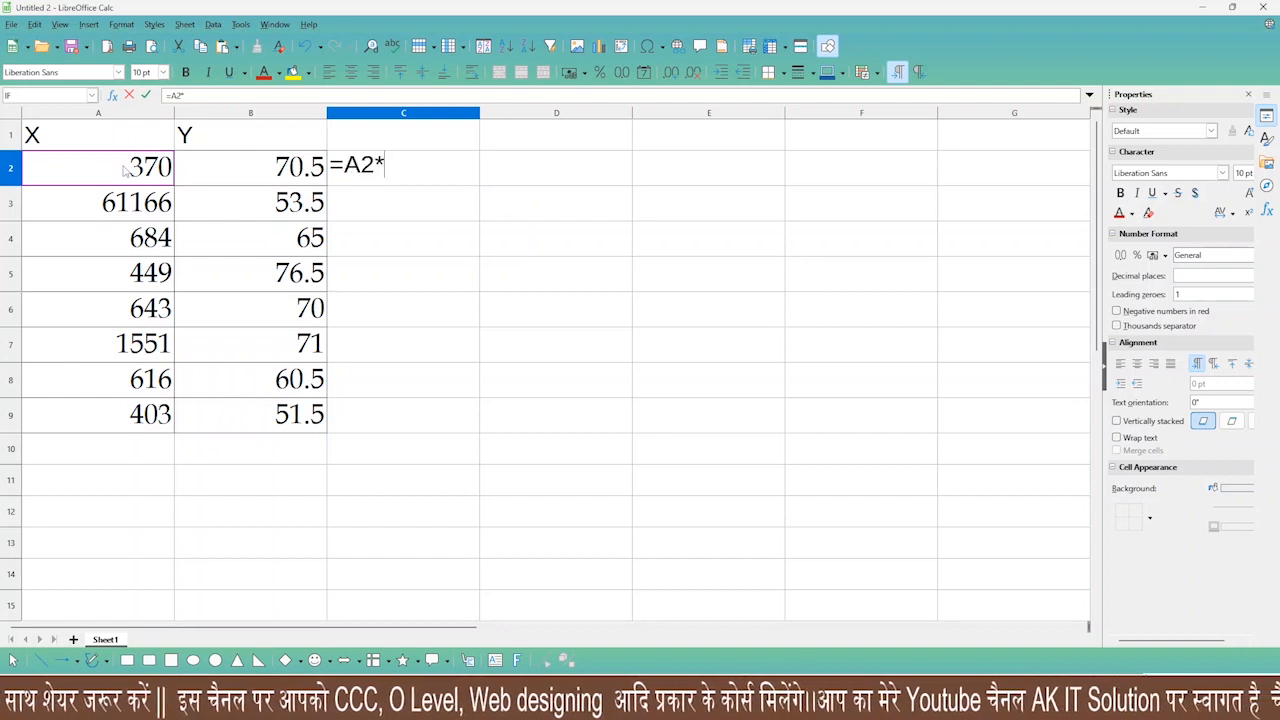
pyautogui.click(254, 174)
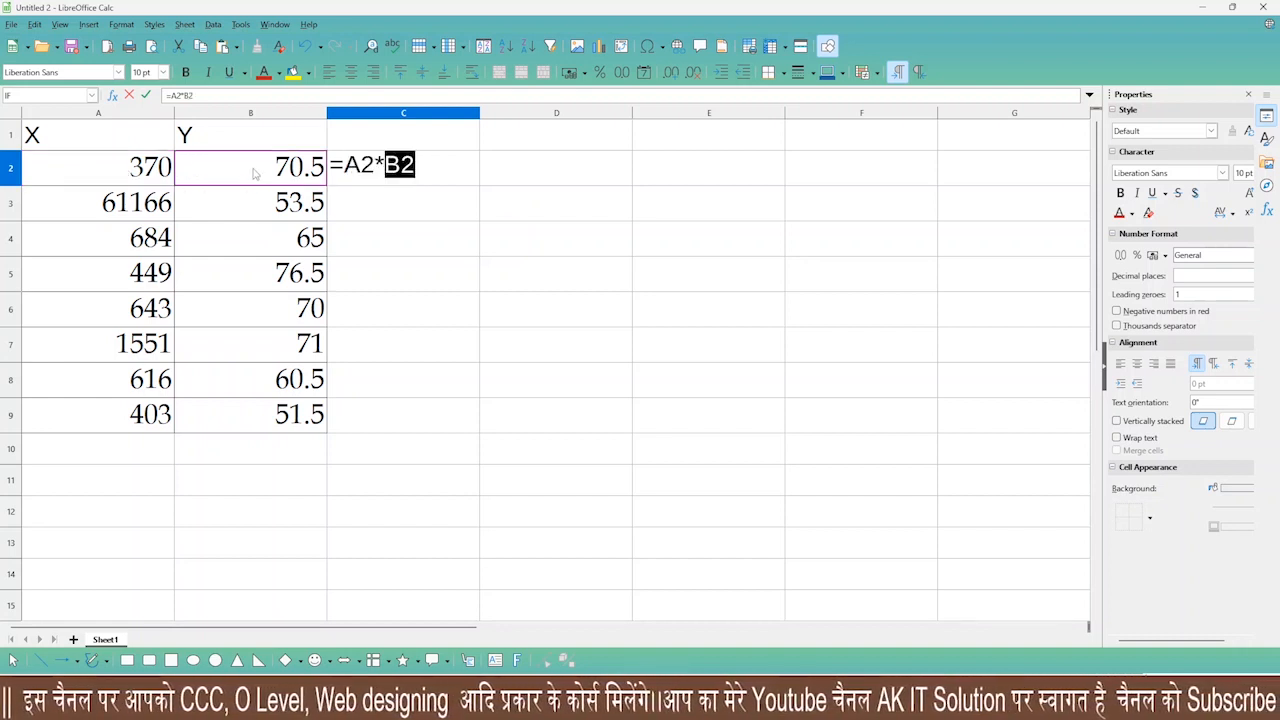
pyautogui.press('Return')
pyautogui.press('Up')
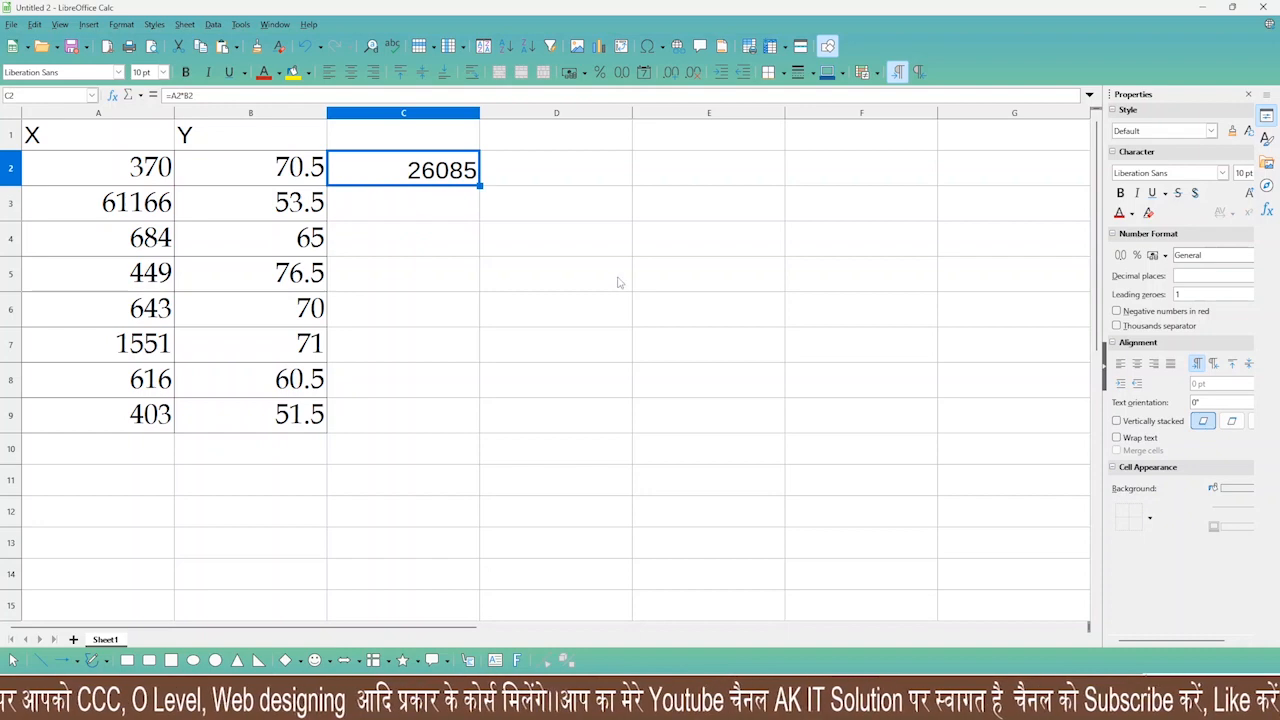
pyautogui.scroll(3, 618, 283)
pyautogui.moveTo(668, 213); pyautogui.dragTo(655, 548)
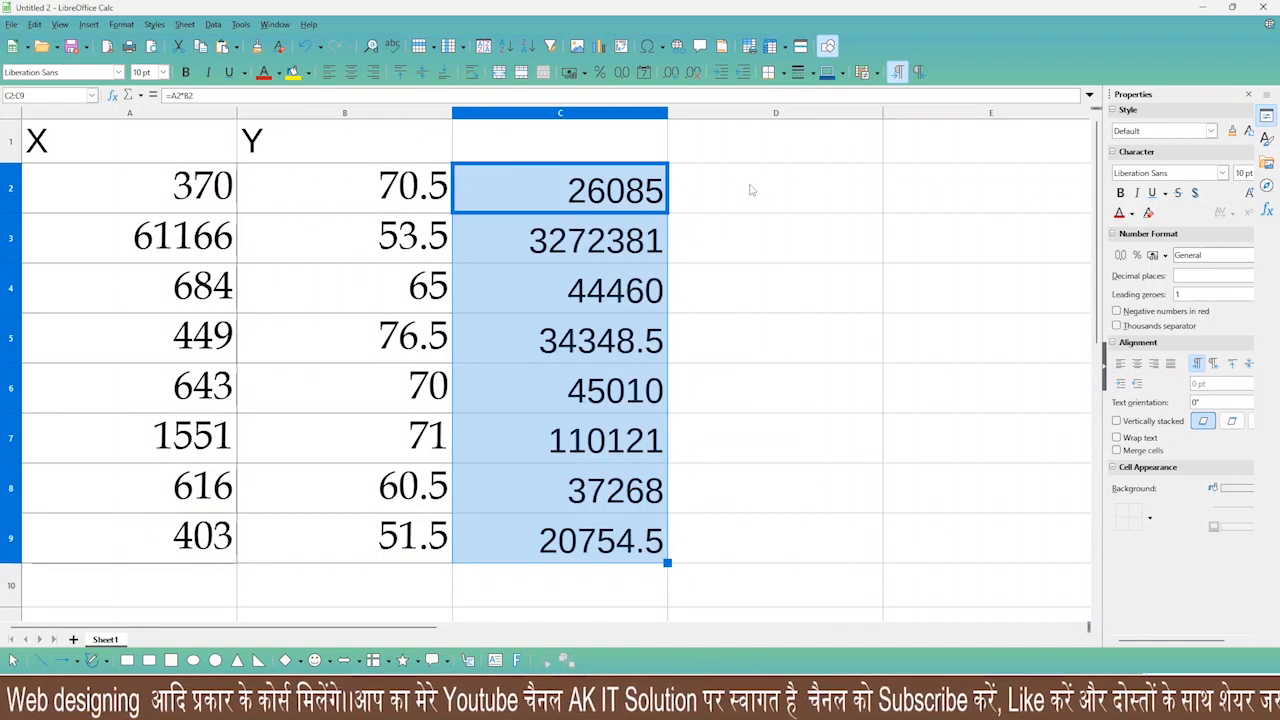
pyautogui.click(751, 190)
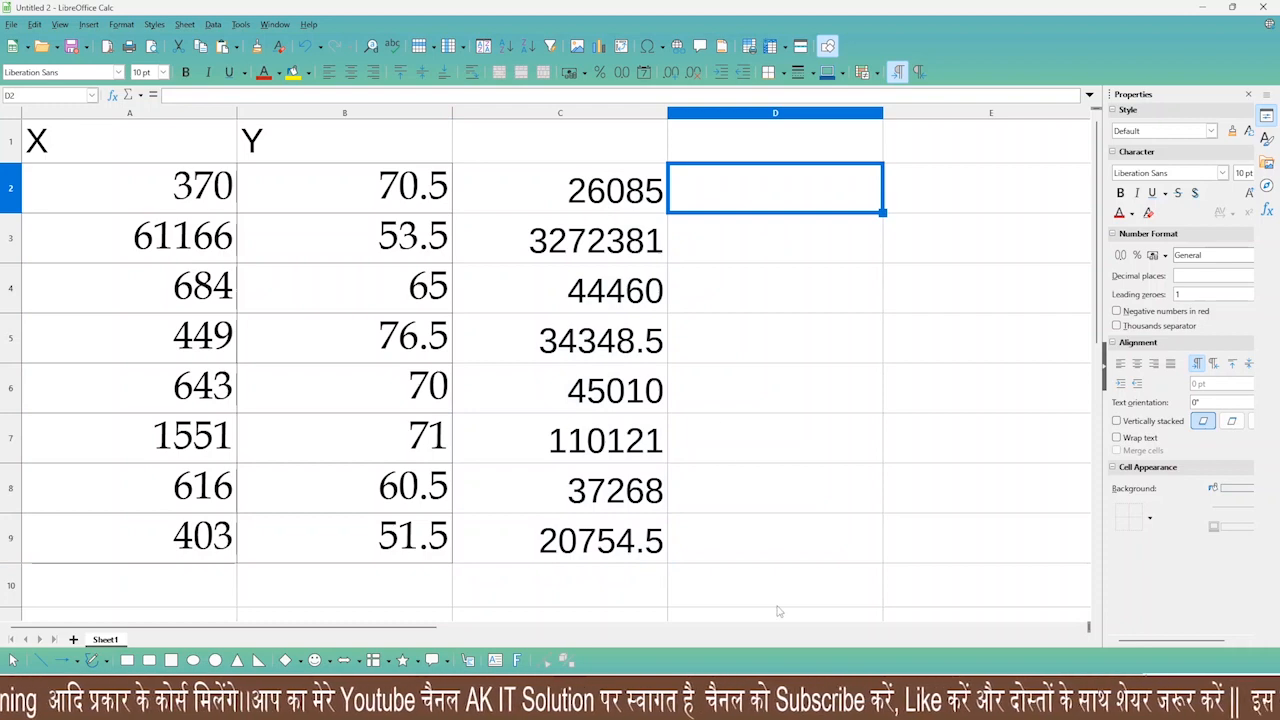
# Check task b in the PDF and, back in Calc, total the X column in A10 with =SUM(A2:A9)
pyautogui.click(440, 700)
pyautogui.scroll(-5, 266, 554)
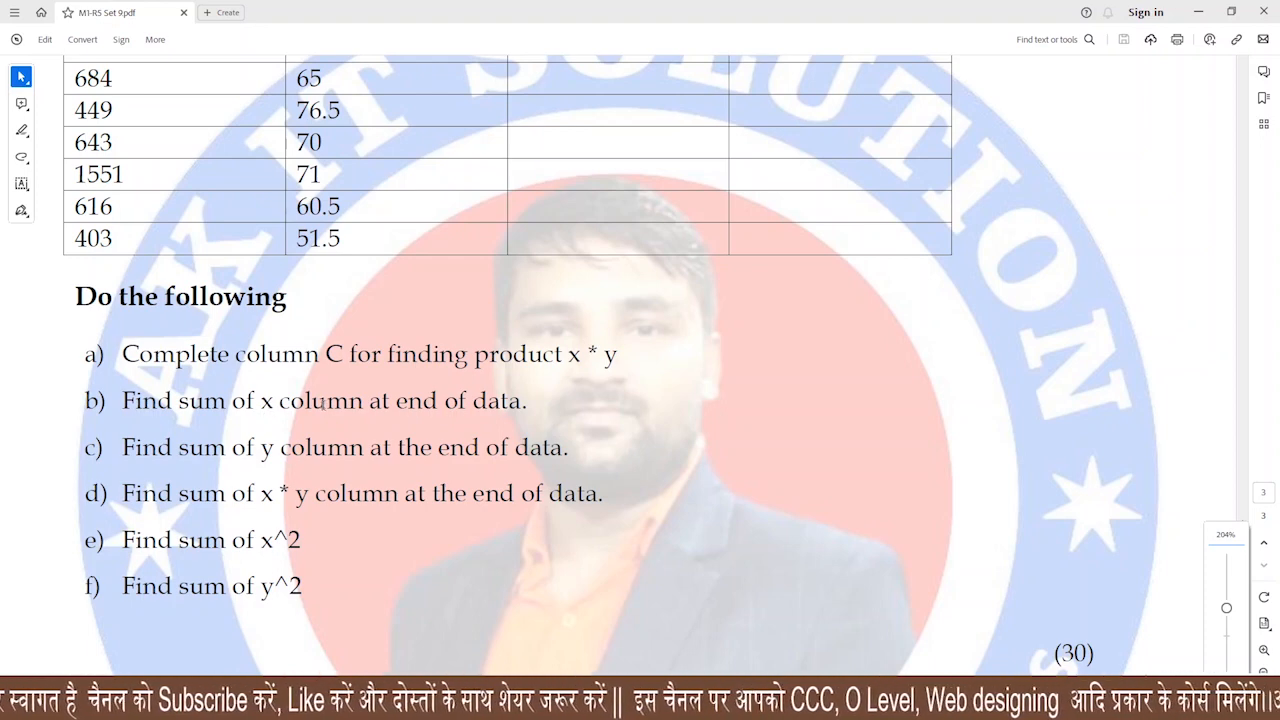
pyautogui.click(705, 700)
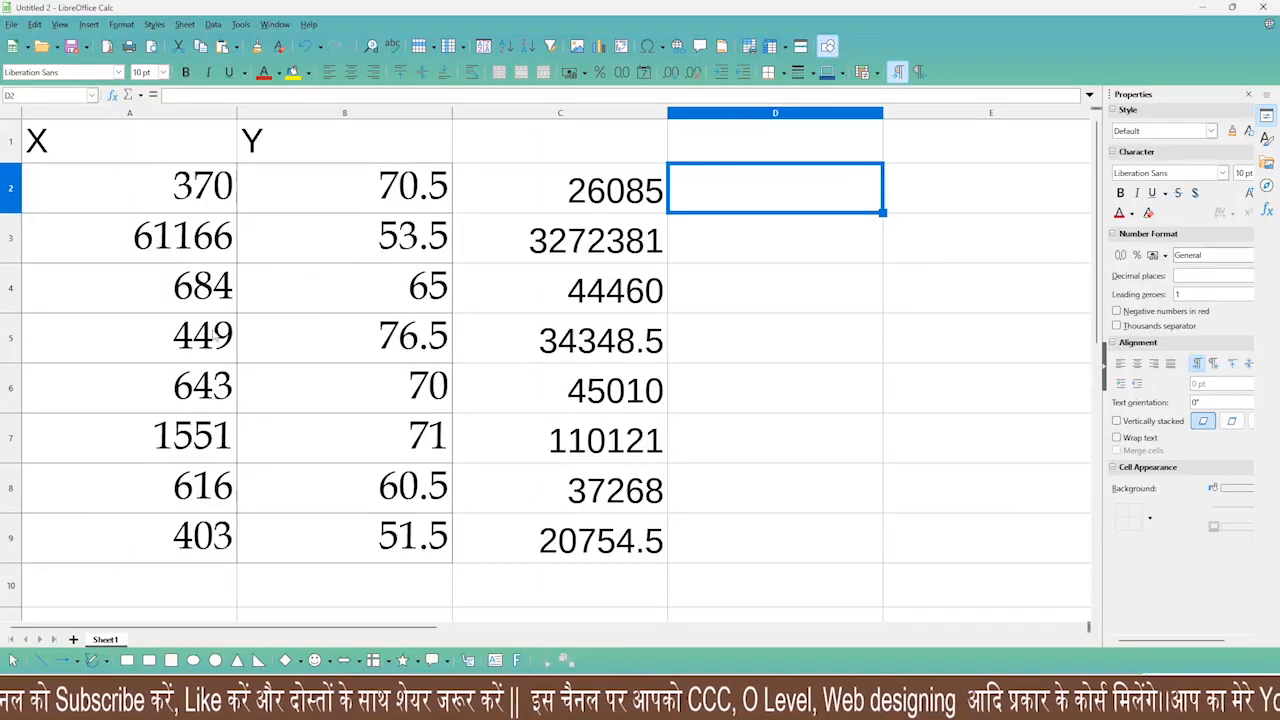
pyautogui.scroll(-1, 178, 530)
pyautogui.click(85, 453)
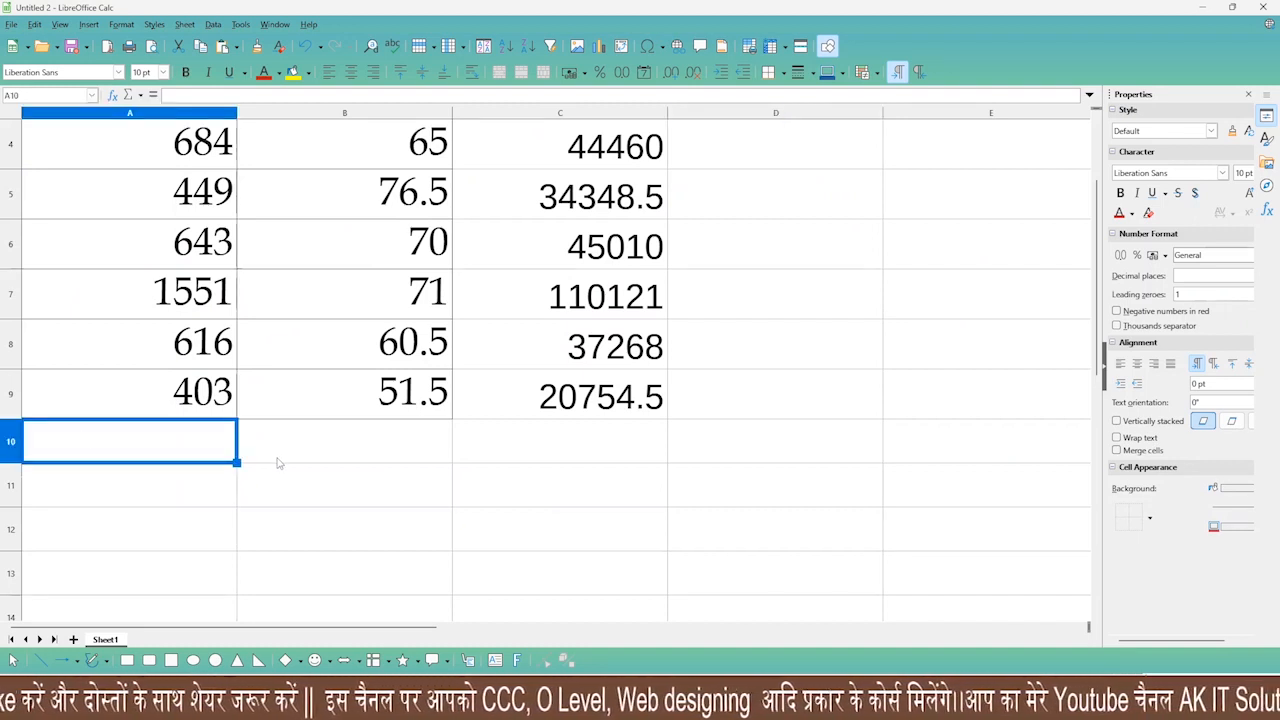
pyautogui.write('=SU')
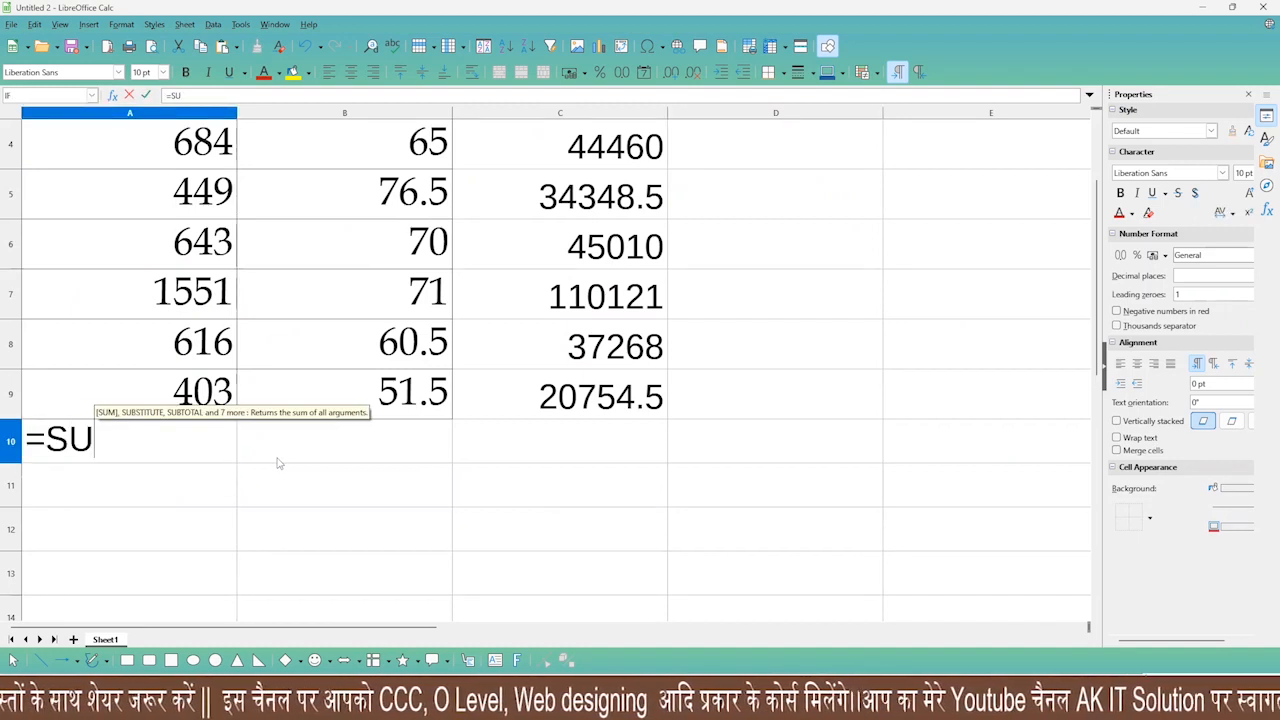
pyautogui.press('Return')
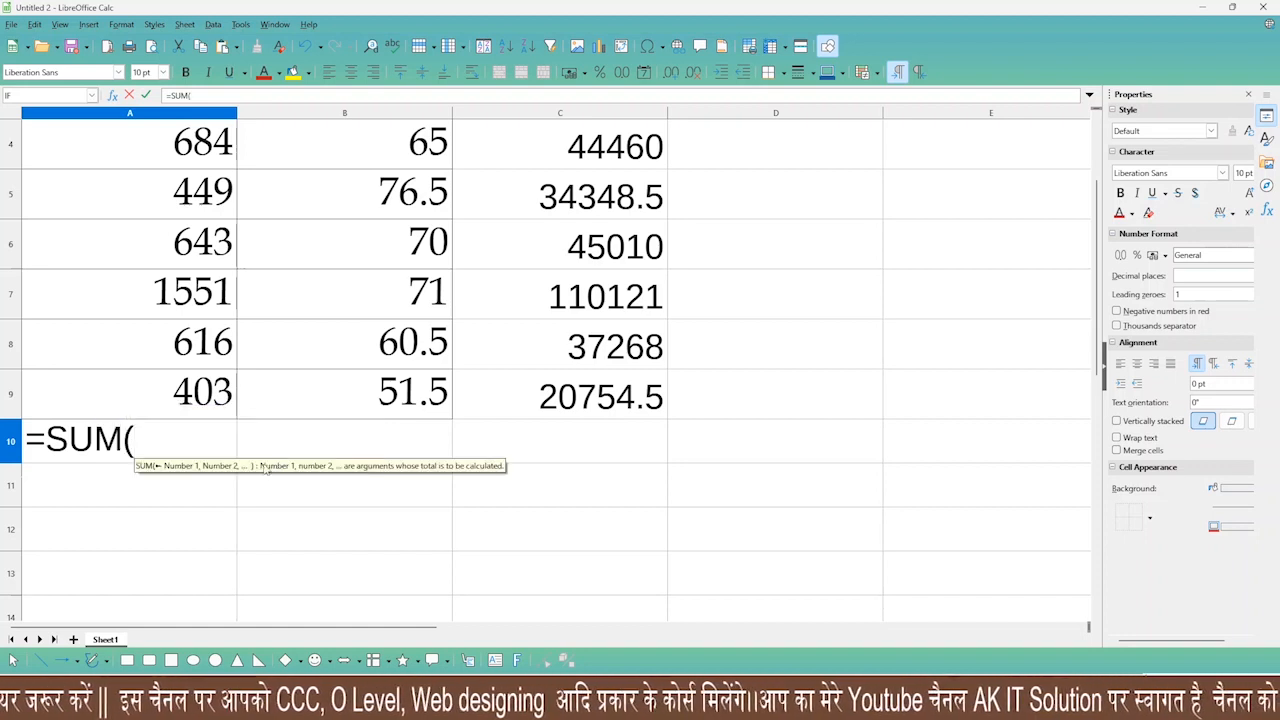
pyautogui.scroll(1, 140, 260)
pyautogui.moveTo(140, 195); pyautogui.dragTo(140, 541)
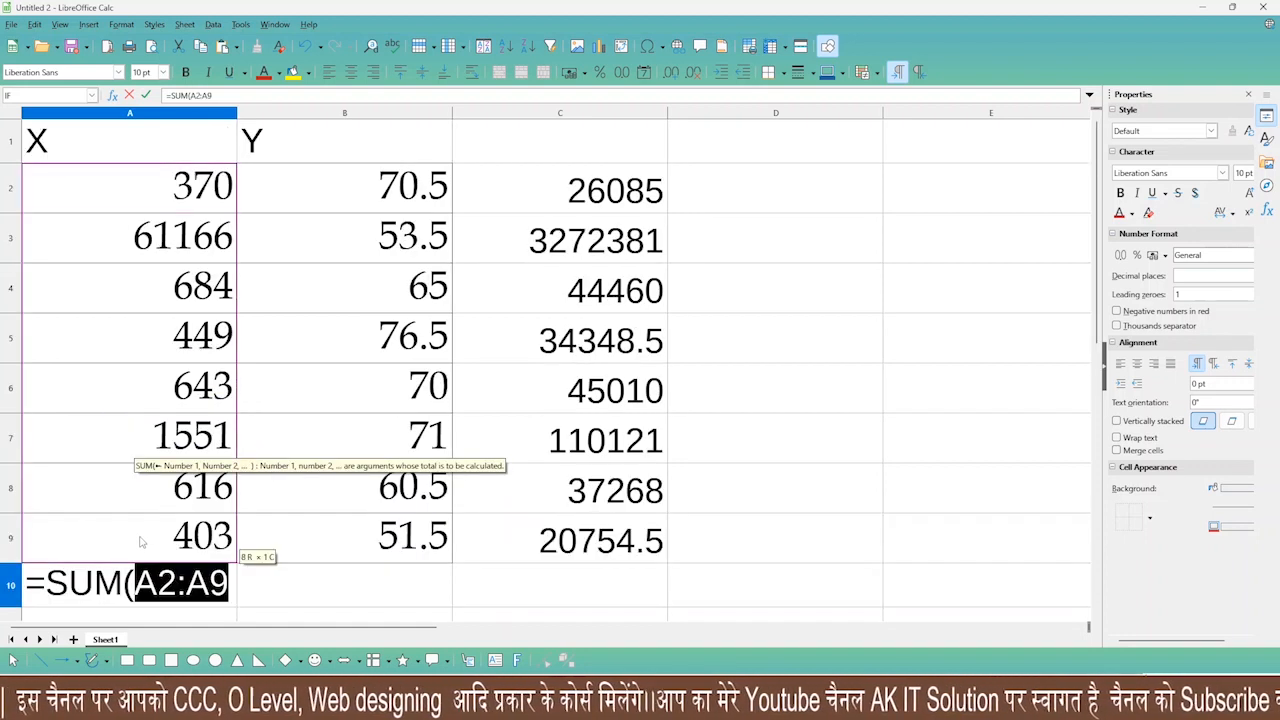
pyautogui.write(')')
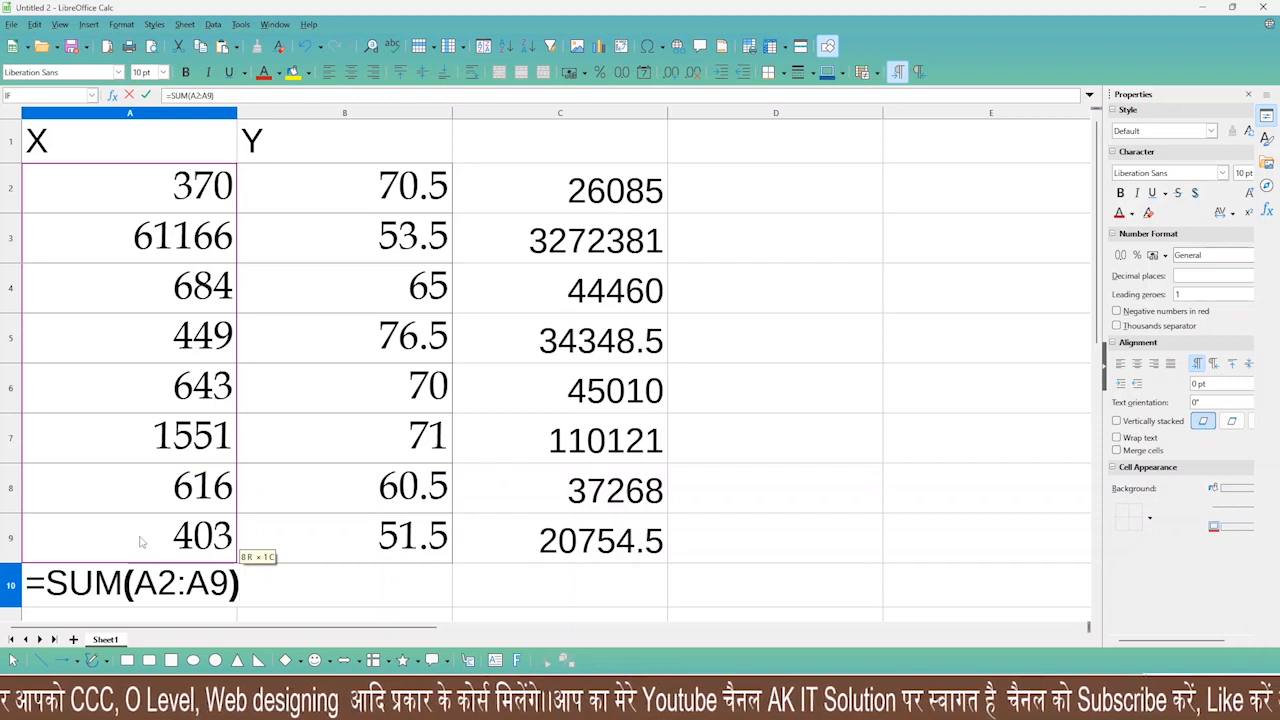
pyautogui.press('Return')
# Give the X column total in A10 a yellow background and red text
pyautogui.click(270, 540)
pyautogui.click(130, 545)
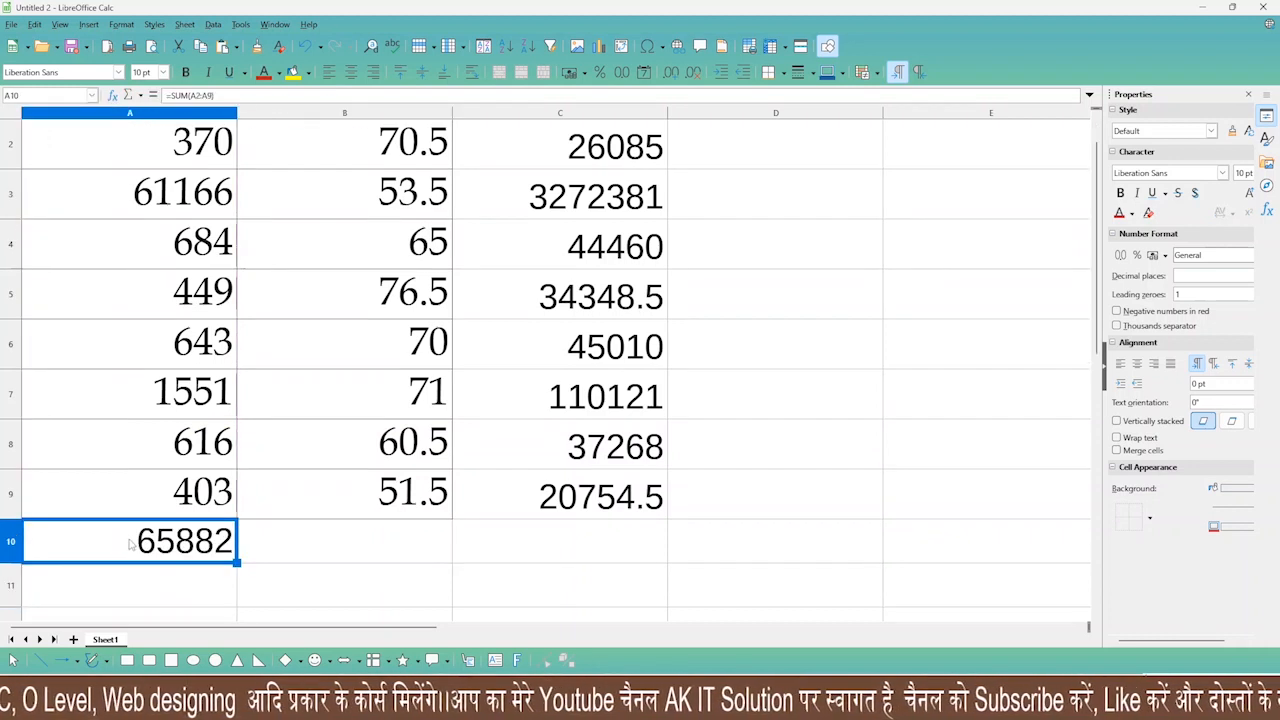
pyautogui.click(293, 72)
pyautogui.click(264, 72)
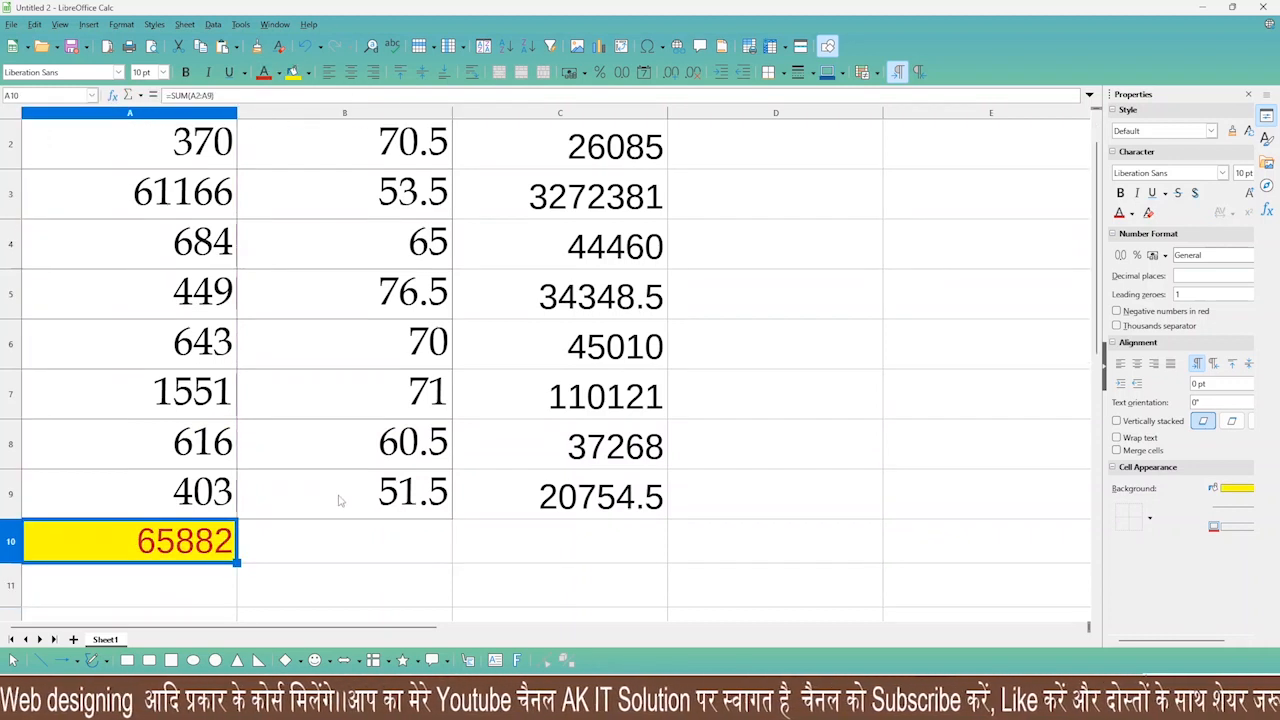
# Check task c in the PDF and, back in Calc, total the Y column in B10 with =SUM(B2:B9)
pyautogui.click(339, 528)
pyautogui.click(548, 702)
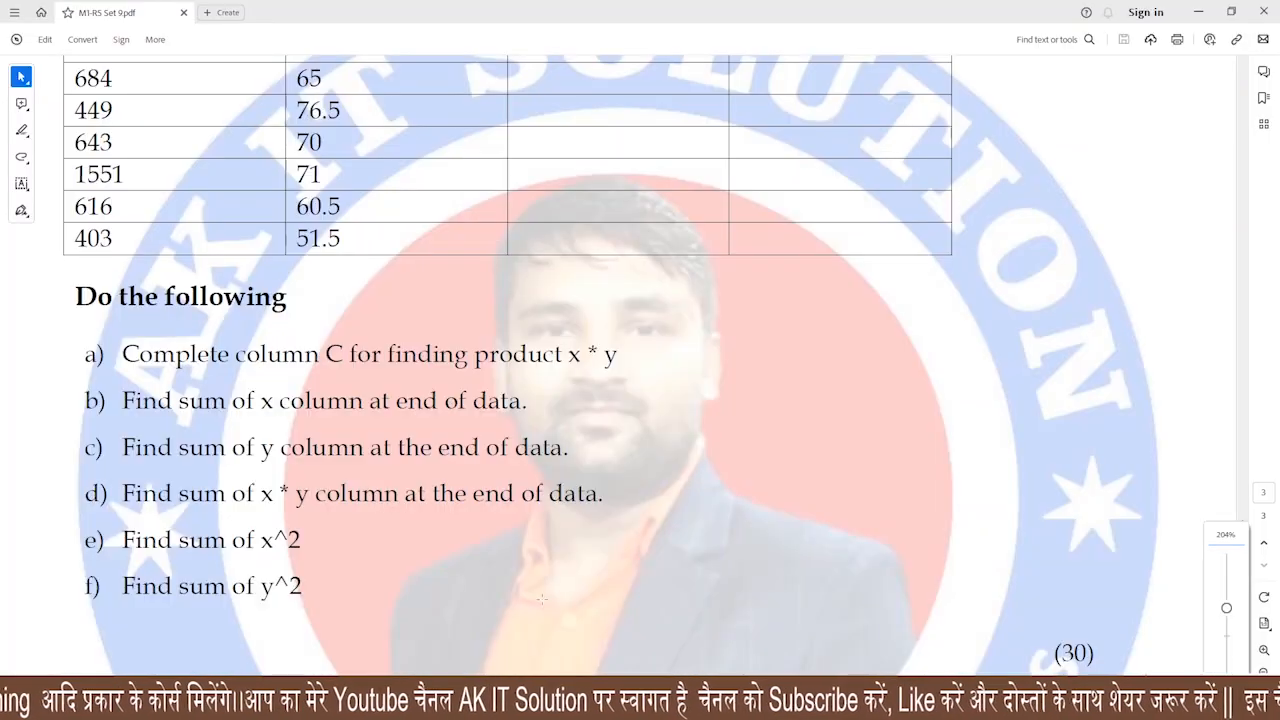
pyautogui.moveTo(122, 447); pyautogui.dragTo(583, 449)
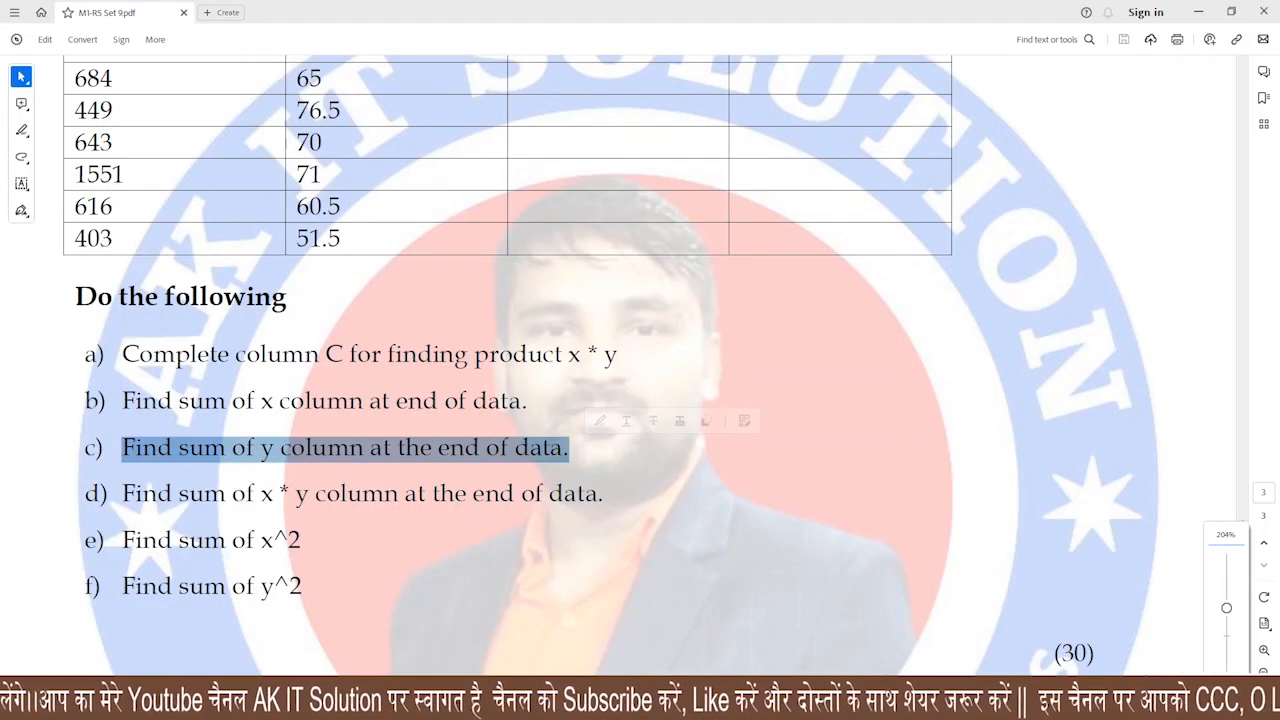
pyautogui.hotkey('alt', 'Tab')
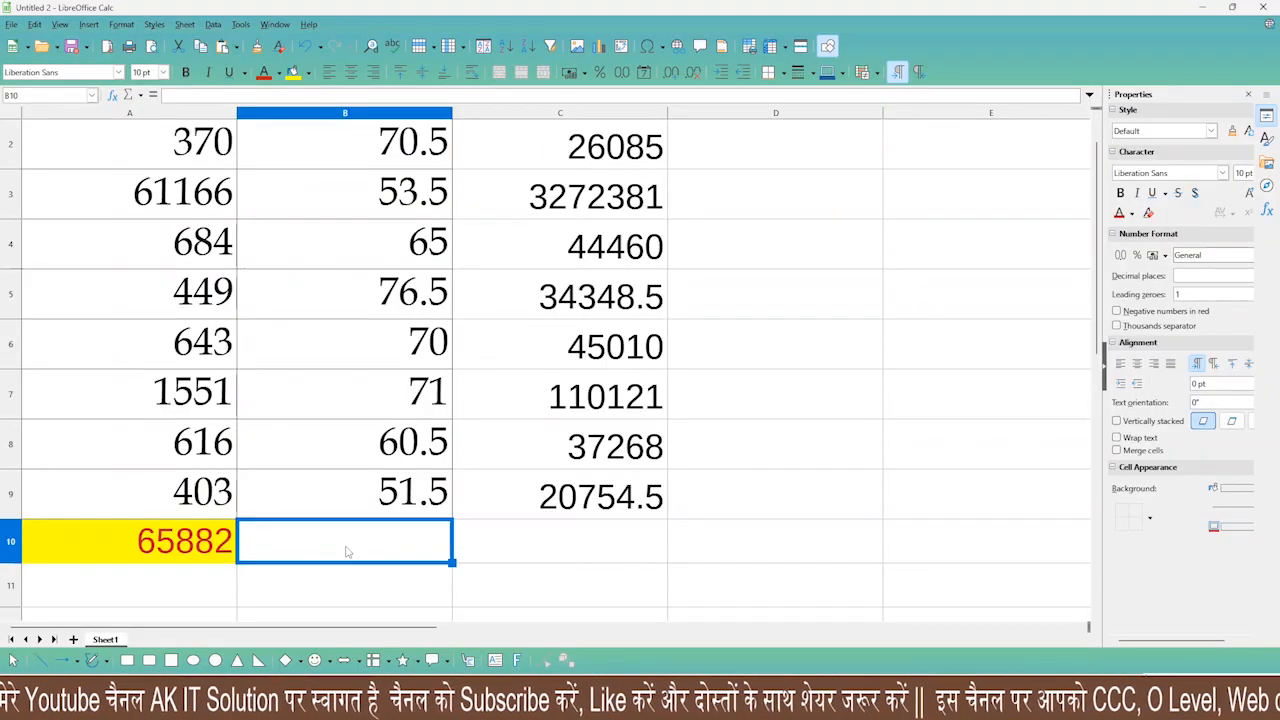
pyautogui.write('=SUM(')
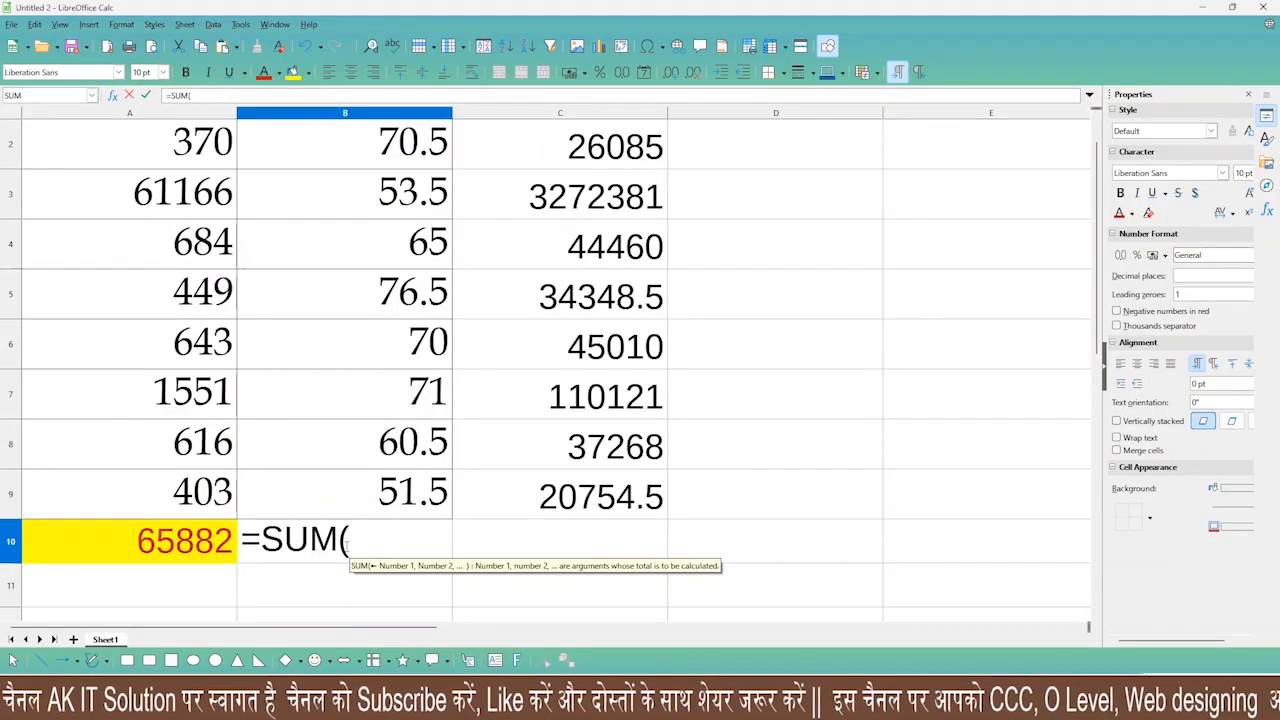
pyautogui.moveTo(356, 145); pyautogui.dragTo(356, 500)
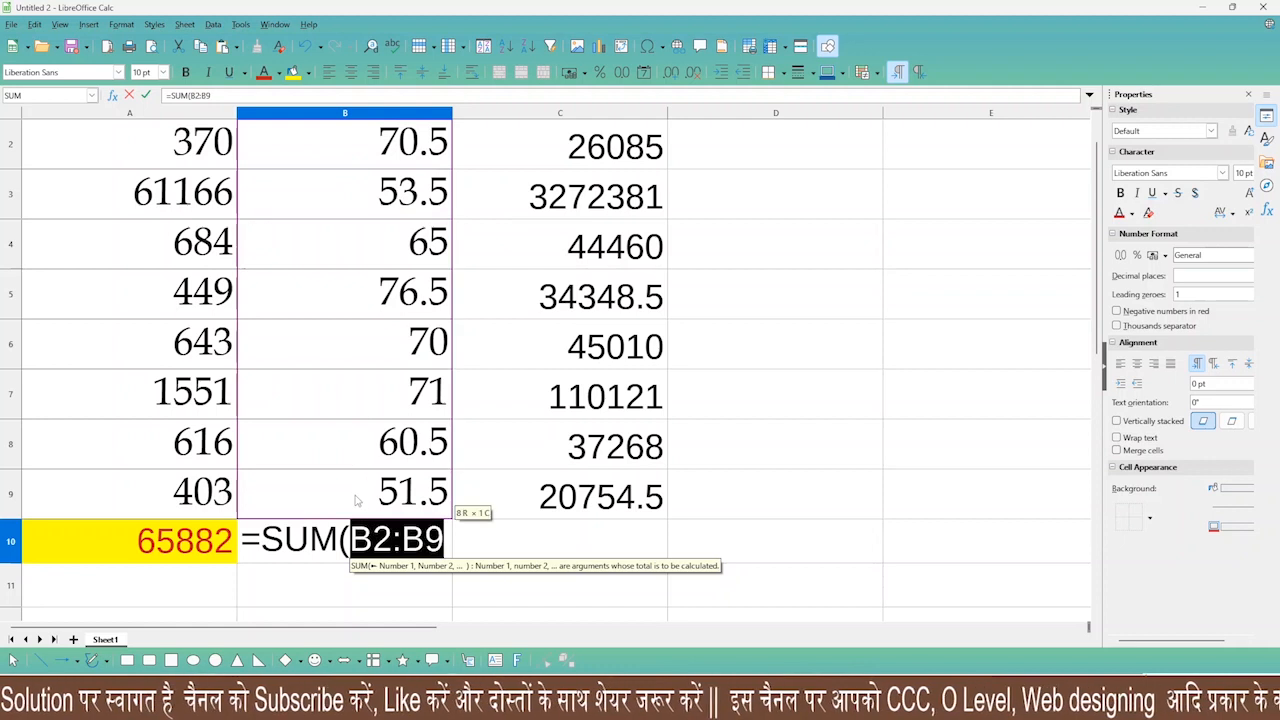
pyautogui.write(')')
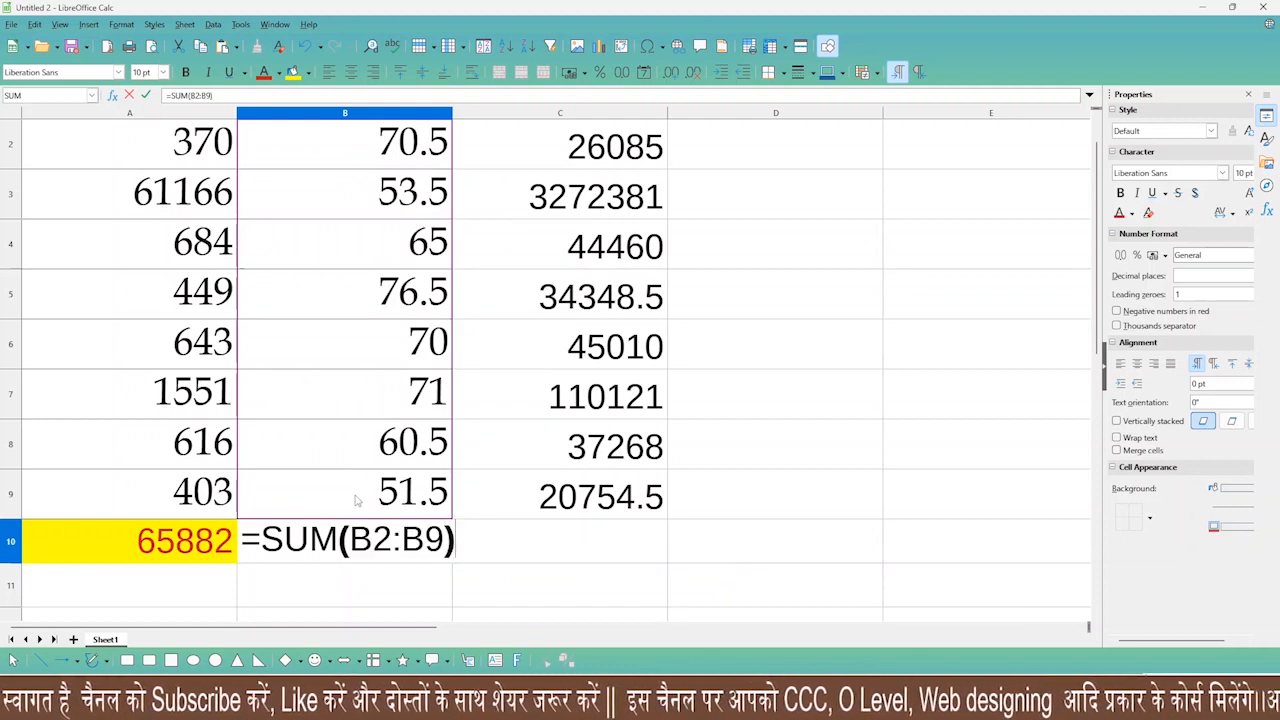
pyautogui.press('Return')
# Give the Y column total in B10 a yellow background and red text
pyautogui.click(376, 541)
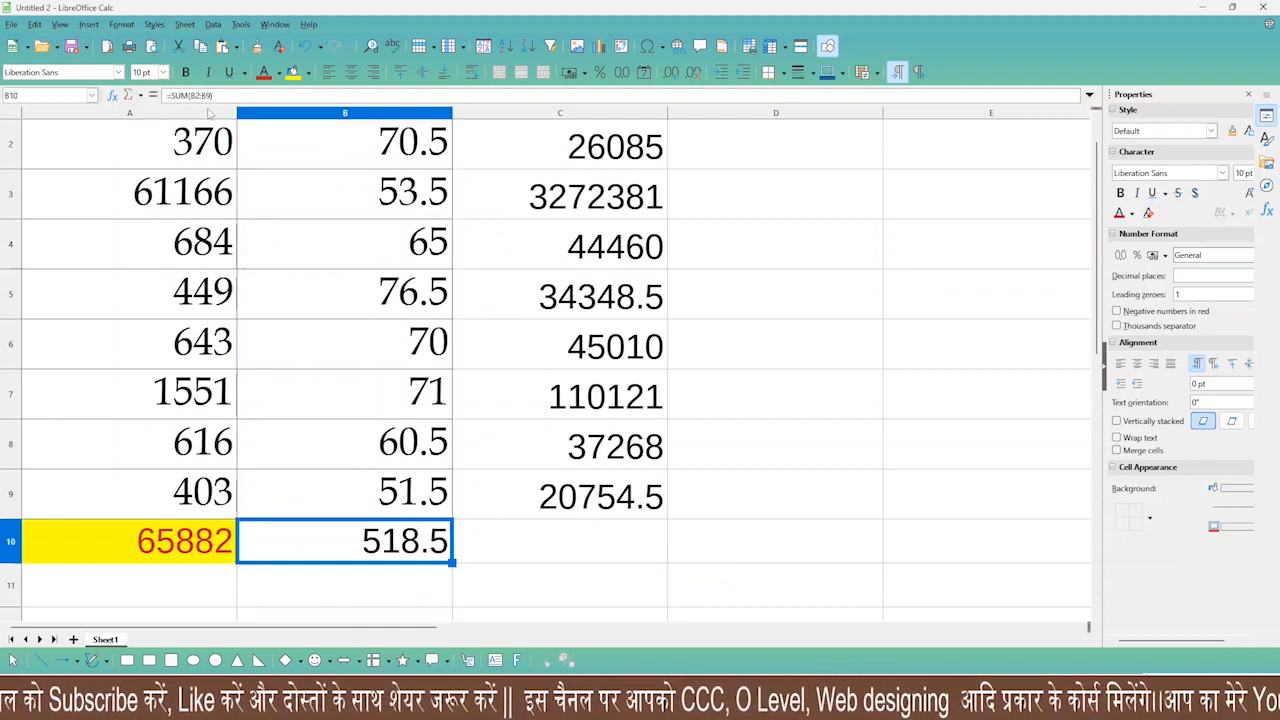
pyautogui.click(293, 72)
pyautogui.click(264, 72)
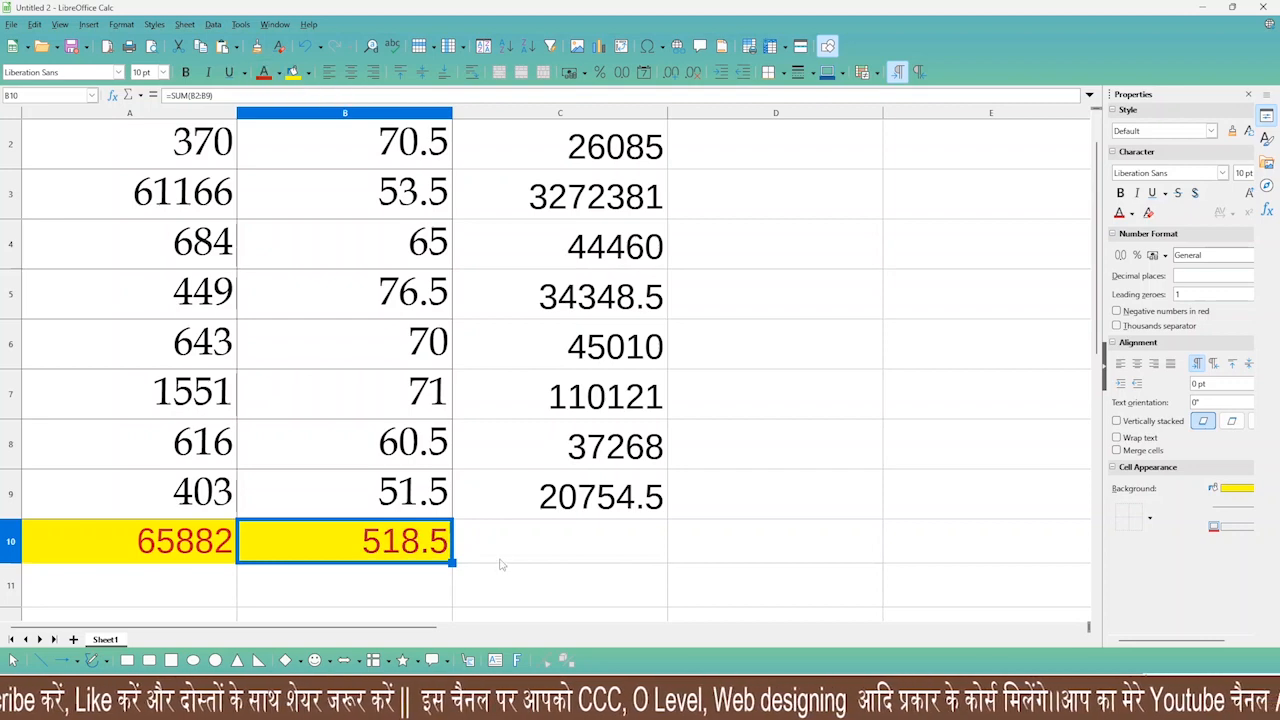
# Check task d in the PDF and, back in Calc, enter the heading x*y in C1 above the products
pyautogui.click(507, 543)
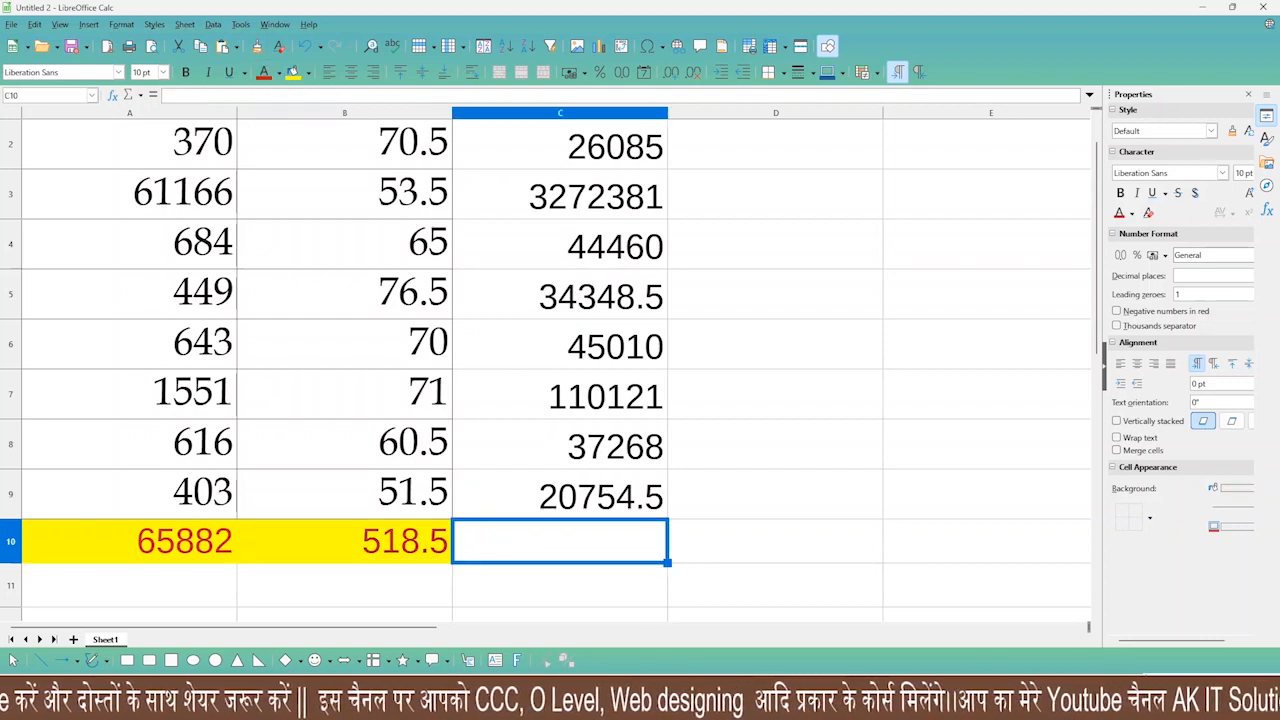
pyautogui.hotkey('alt', 'Tab')
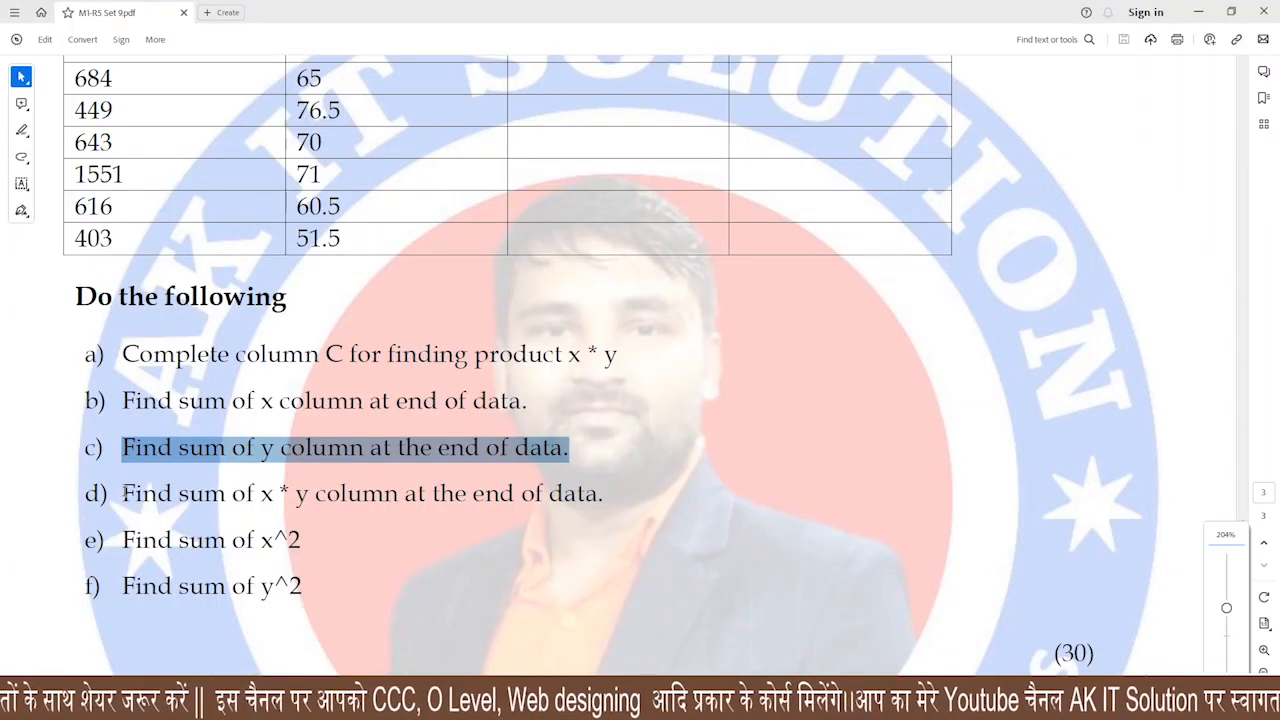
pyautogui.moveTo(125, 493); pyautogui.dragTo(604, 495)
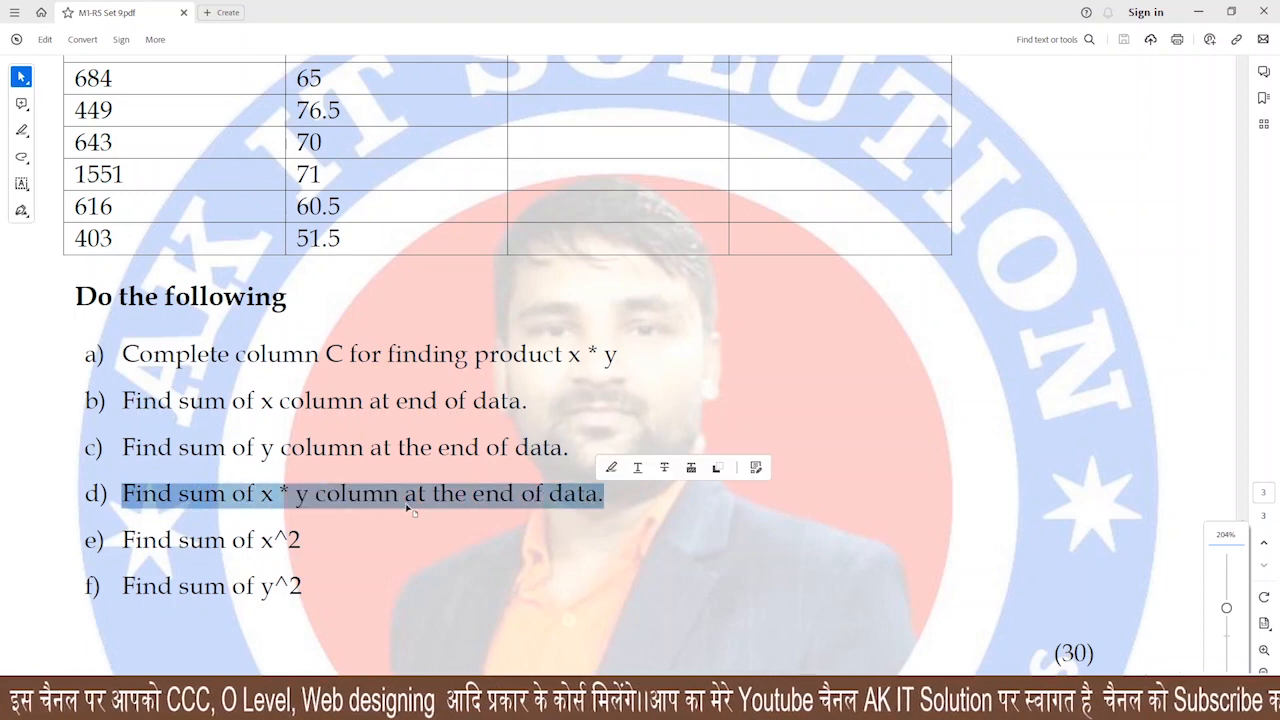
pyautogui.hotkey('alt', 'Tab')
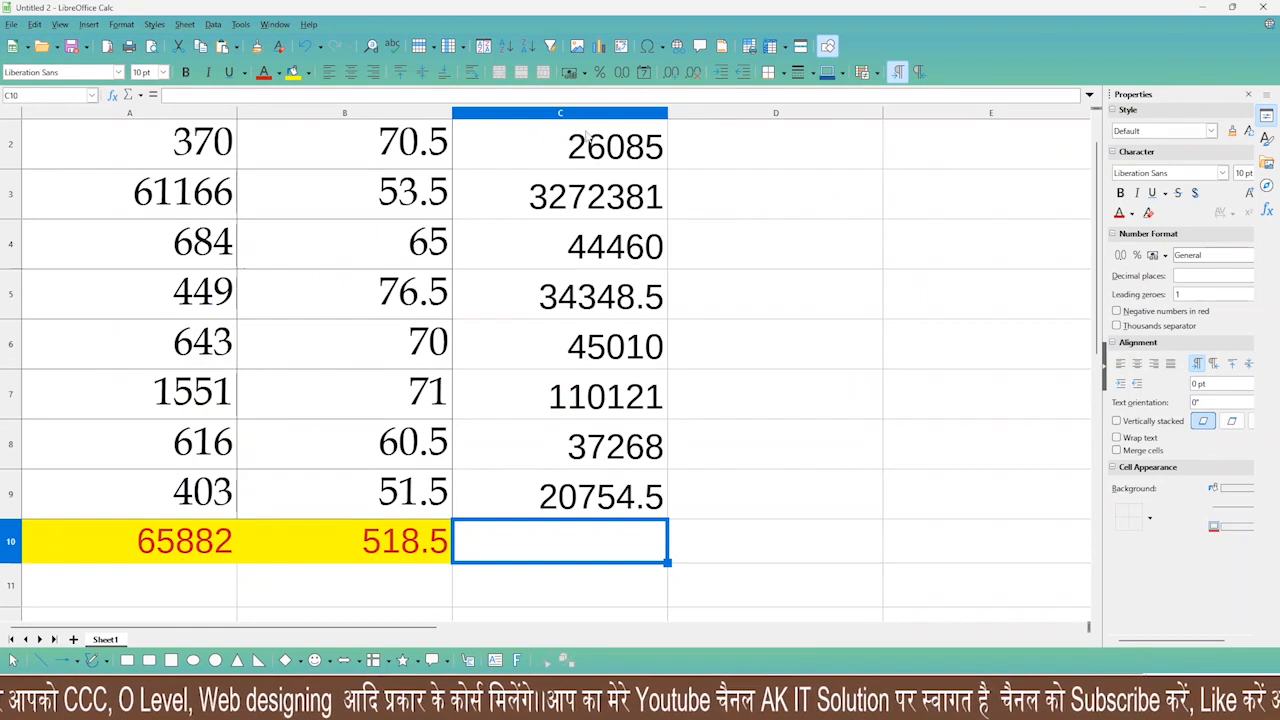
pyautogui.scroll(1, 589, 138)
pyautogui.click(566, 156)
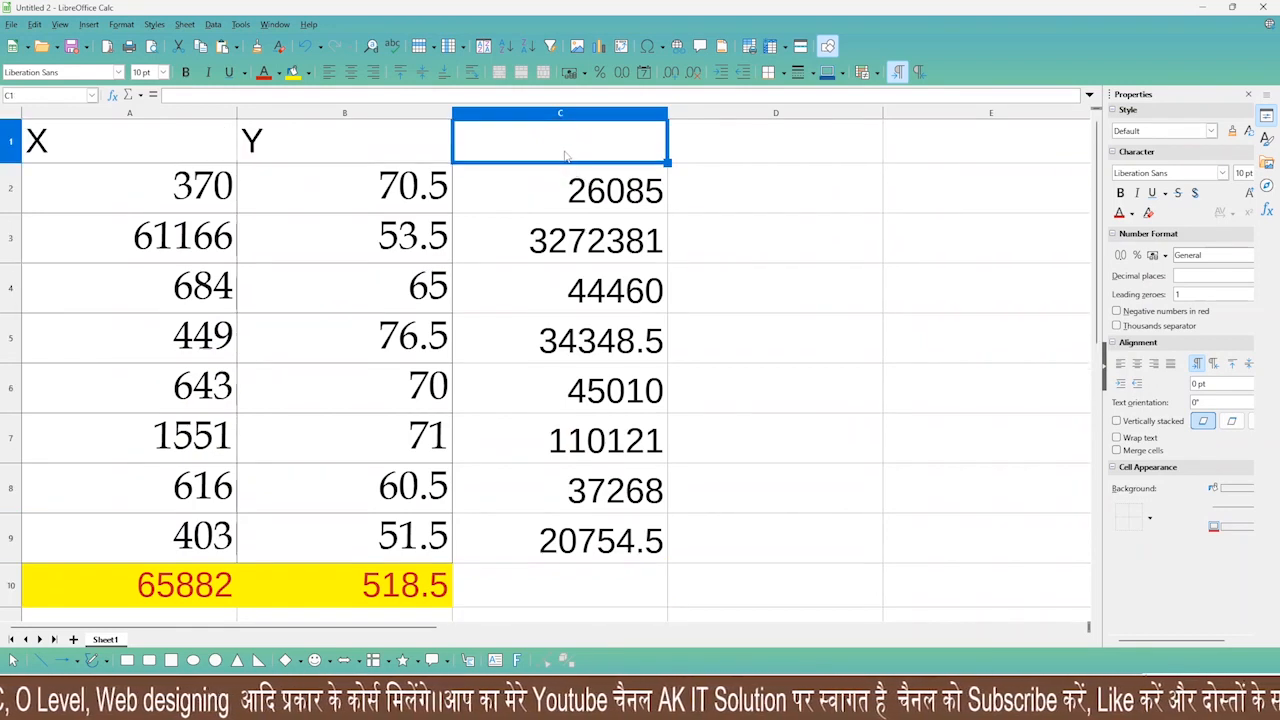
pyautogui.write('x*y')
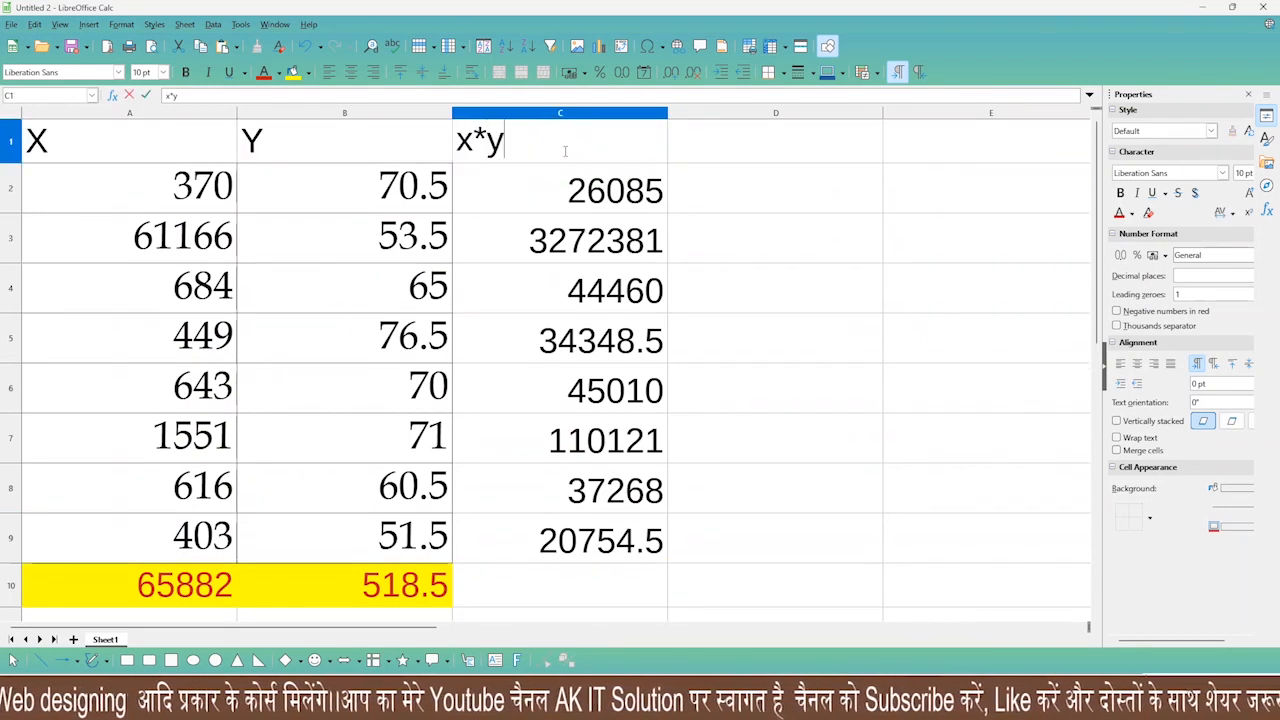
pyautogui.click(610, 352)
# Total the x*y column in C10 with =SUM(C2:C9)
pyautogui.scroll(-3, 566, 395)
pyautogui.scroll(1, 566, 395)
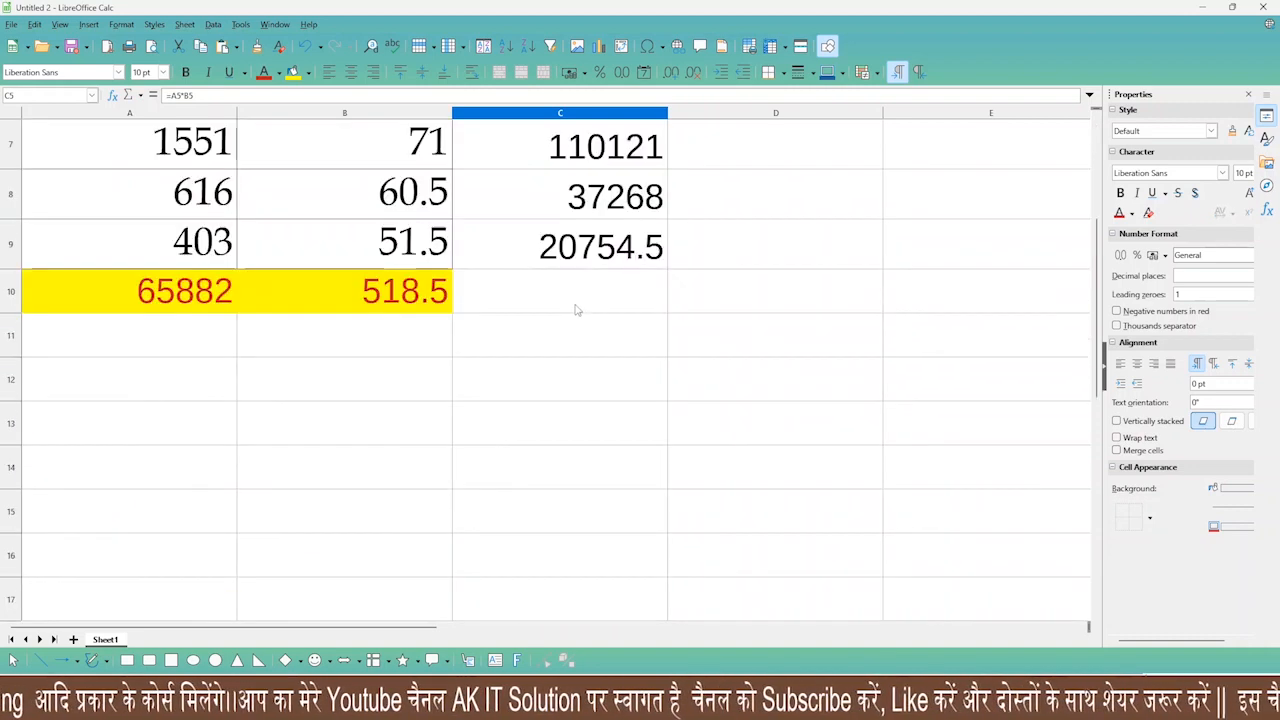
pyautogui.scroll(1, 575, 310)
pyautogui.click(574, 440)
pyautogui.write('=')
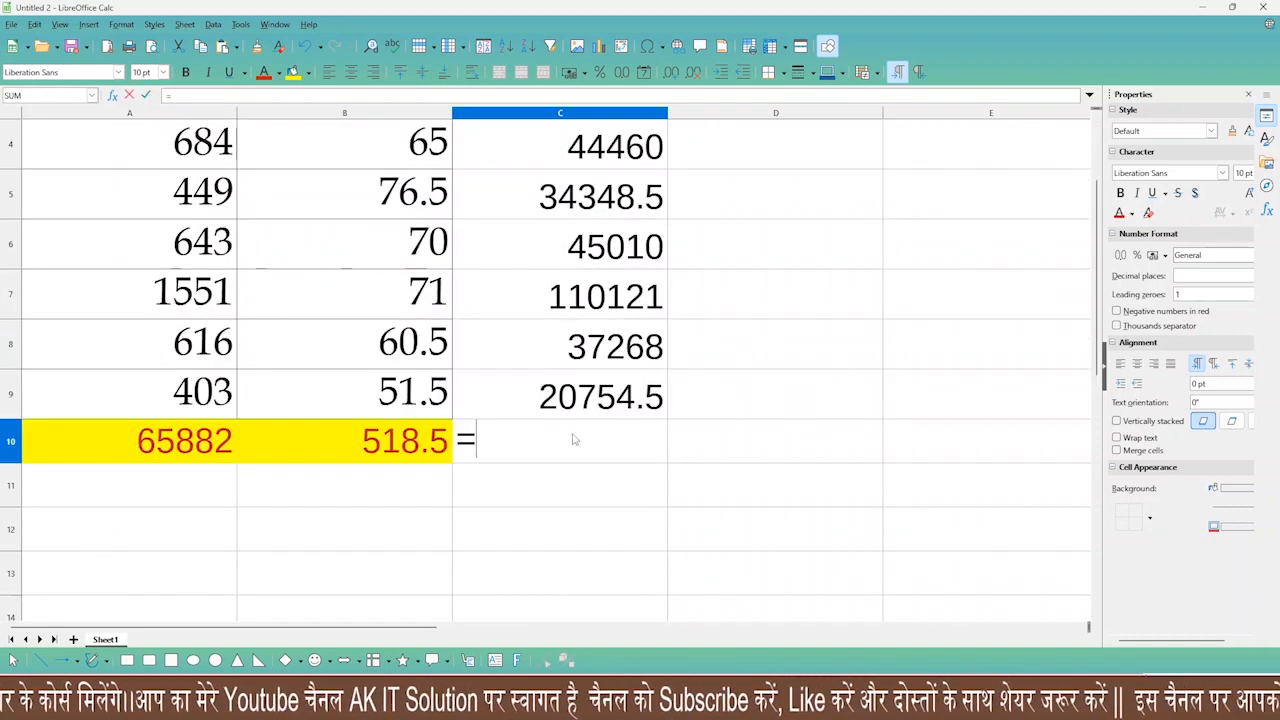
pyautogui.write('SUM(')
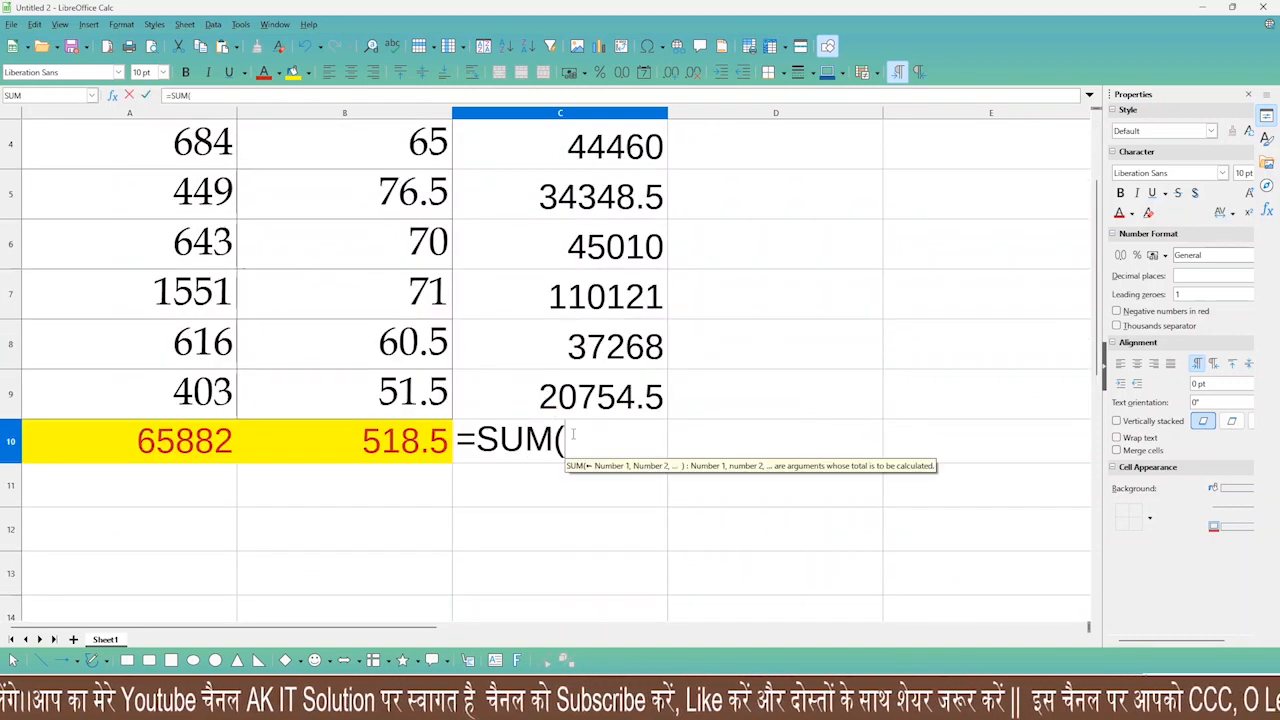
pyautogui.scroll(1, 573, 433)
pyautogui.moveTo(588, 185); pyautogui.dragTo(572, 541)
pyautogui.write(')')
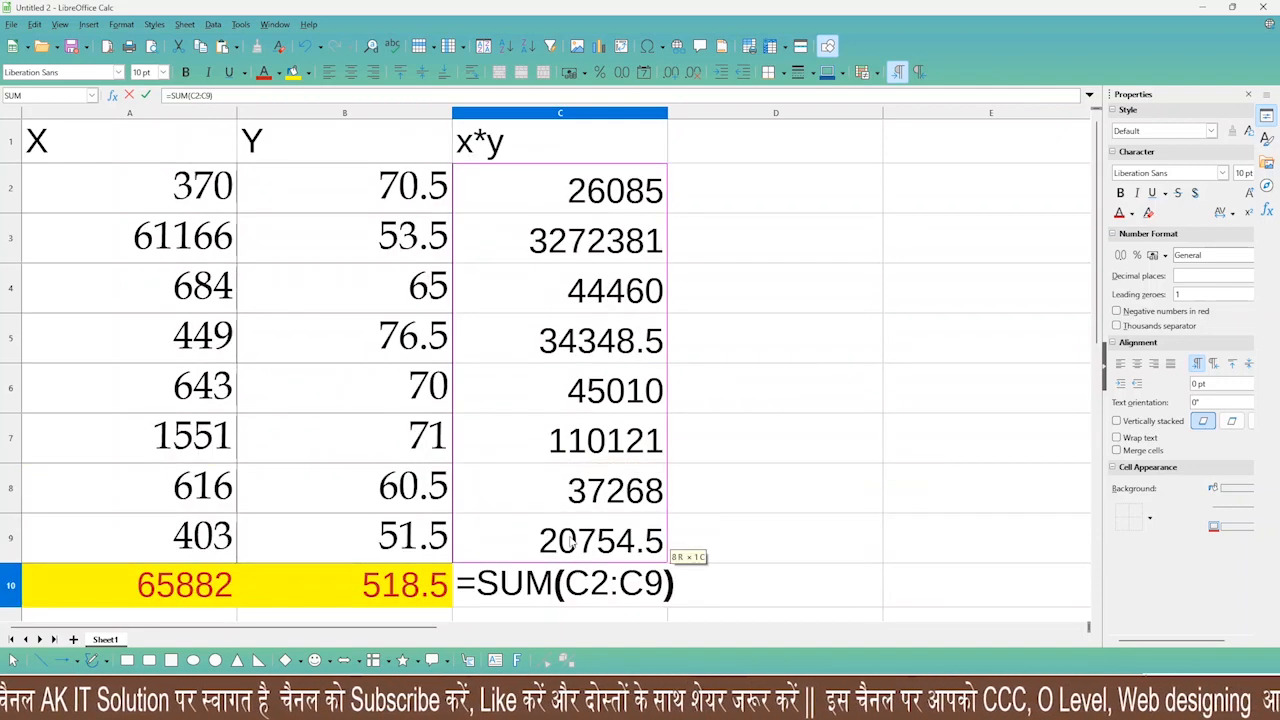
pyautogui.press('Return')
# Give the x*y column total in C10 a yellow background and red text
pyautogui.click(645, 540)
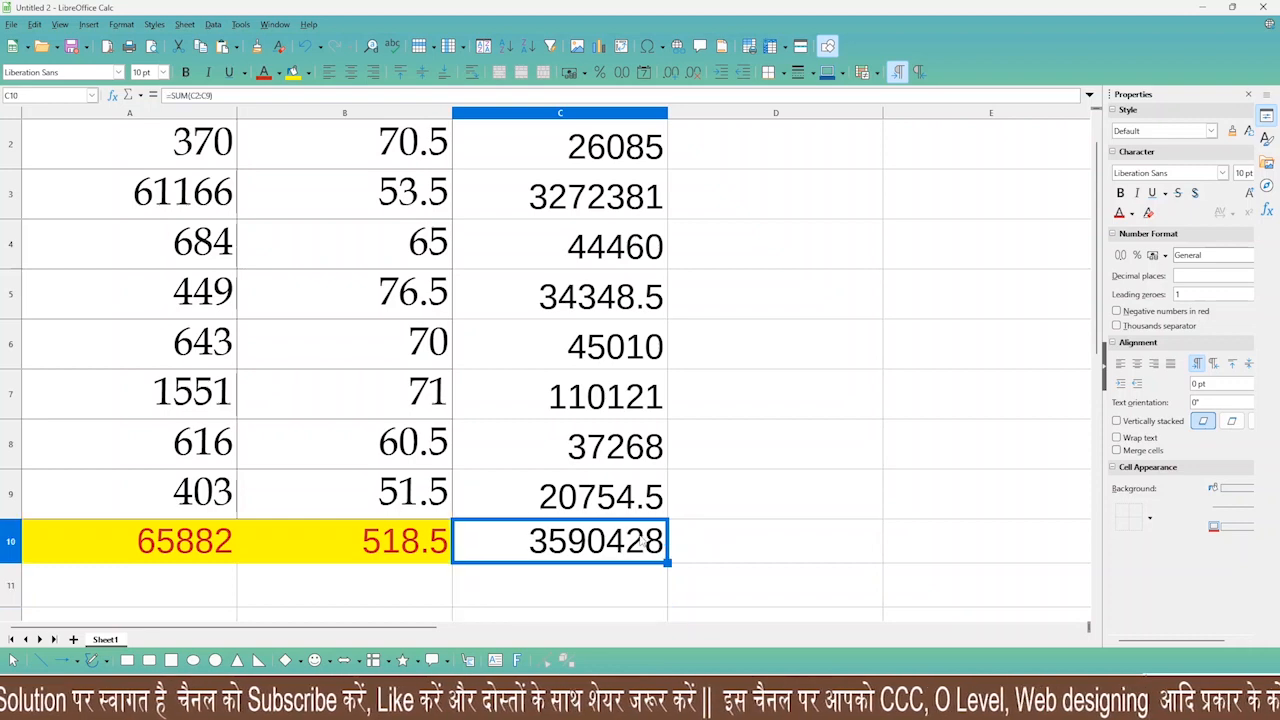
pyautogui.click(293, 72)
pyautogui.click(264, 72)
pyautogui.click(749, 479)
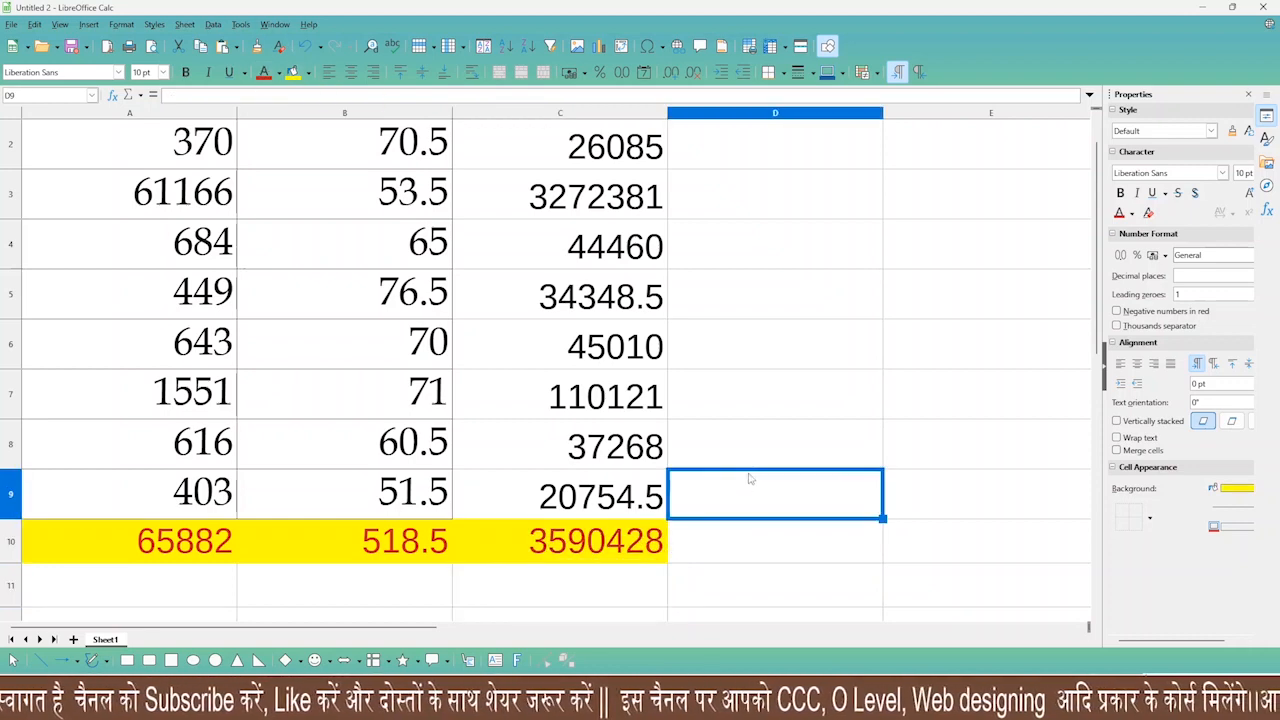
# Check task e in the PDF and, back in Calc, square the X column total in A12 with =POWER(A10,2)
pyautogui.hotkey('alt', 'Tab')
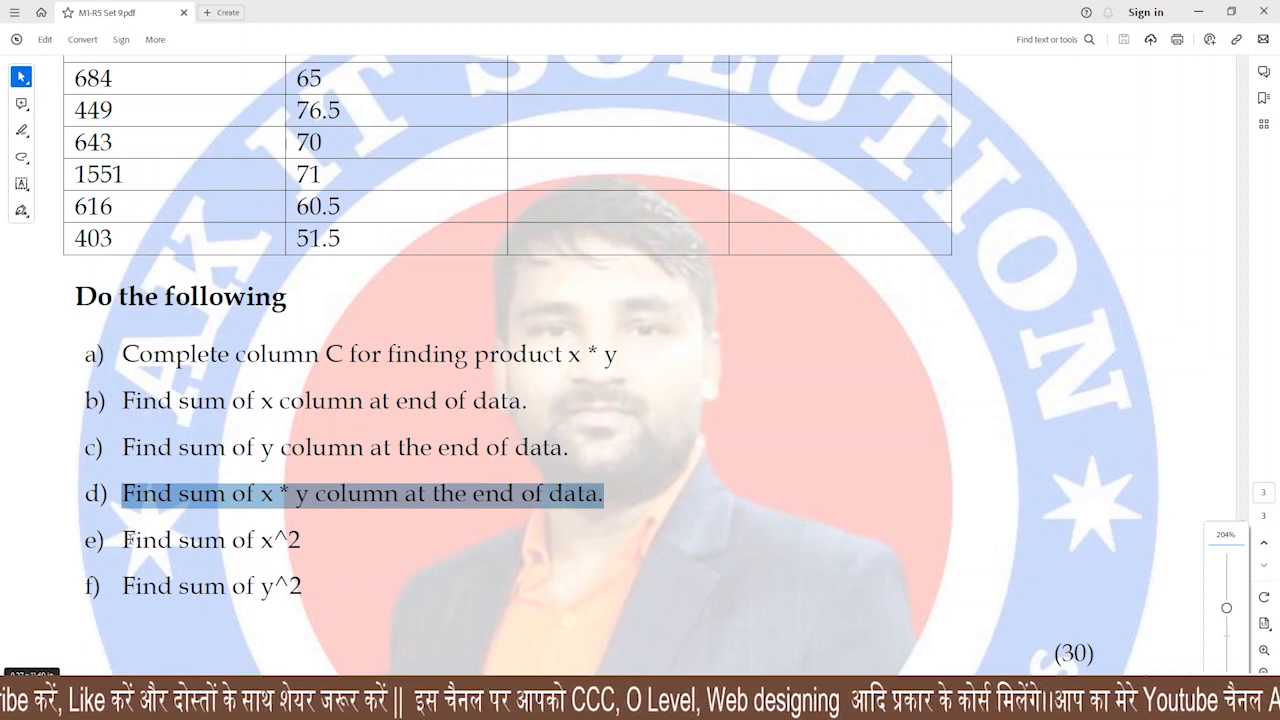
pyautogui.moveTo(128, 540)
pyautogui.mouseDown()
pyautogui.moveTo(345, 540)
pyautogui.moveTo(314, 537)
pyautogui.mouseUp()
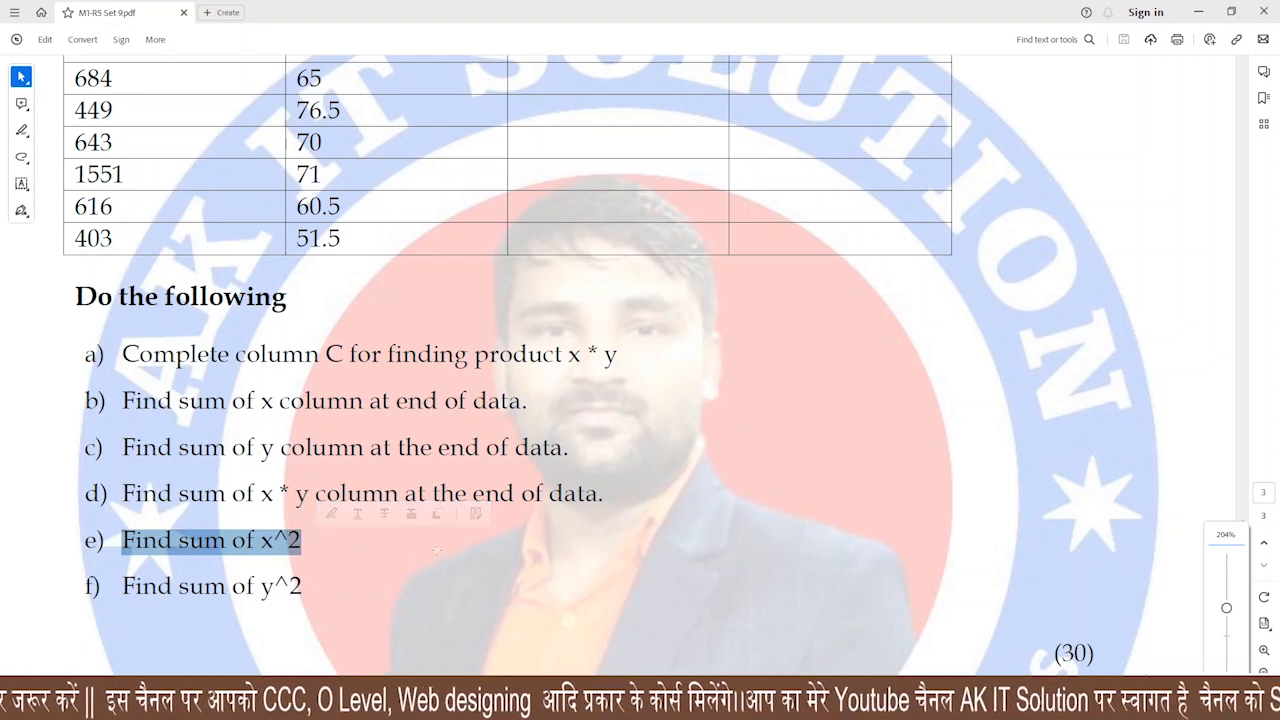
pyautogui.click(564, 590)
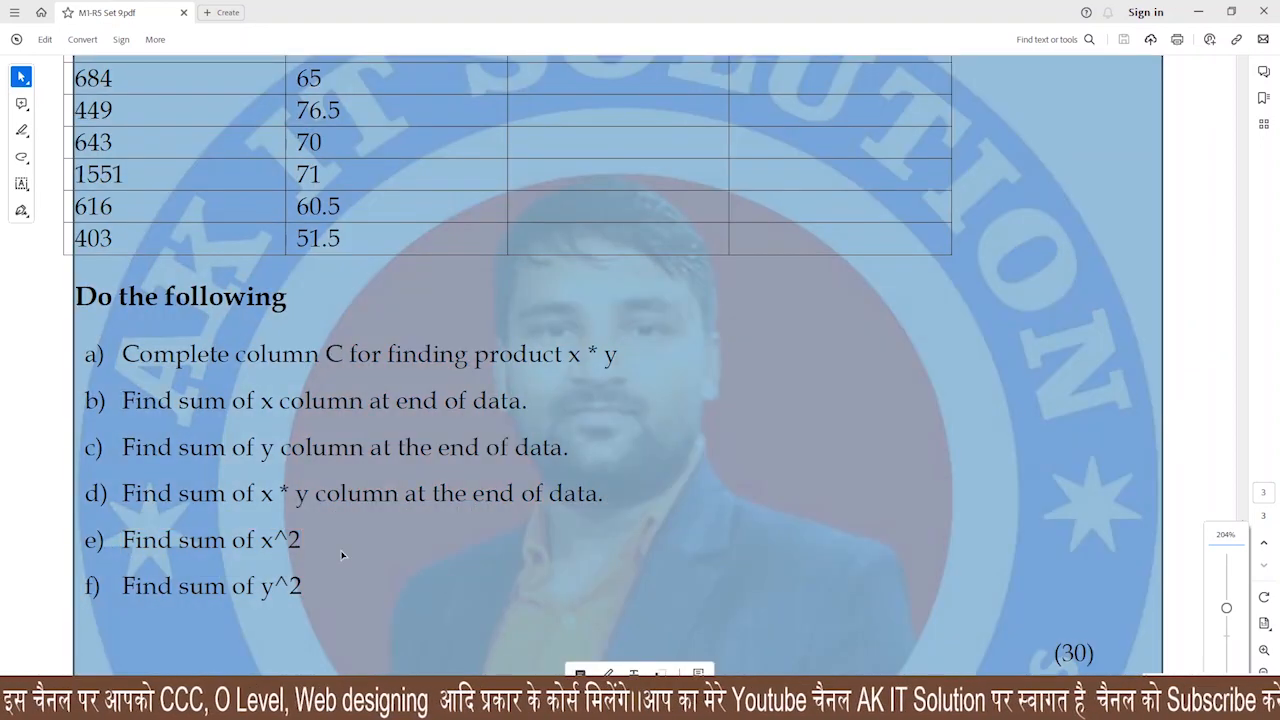
pyautogui.hotkey('alt', 'Tab')
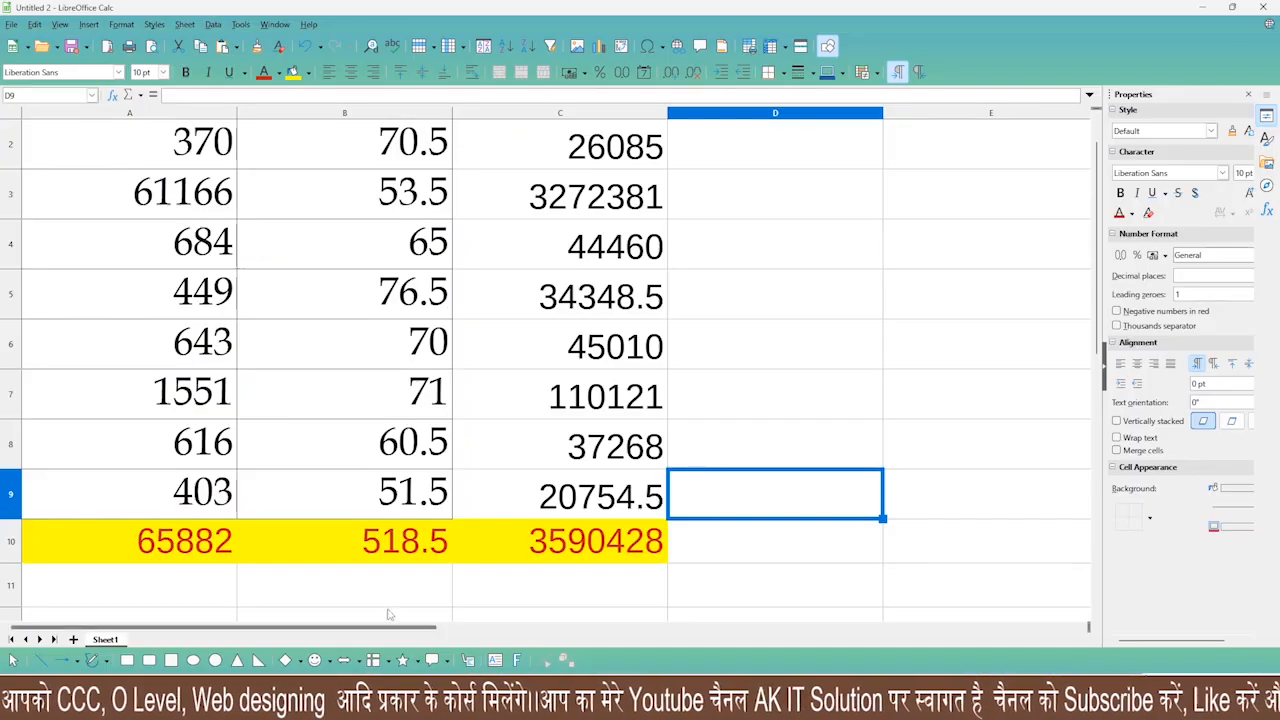
pyautogui.scroll(-2, 278, 579)
pyautogui.click(89, 329)
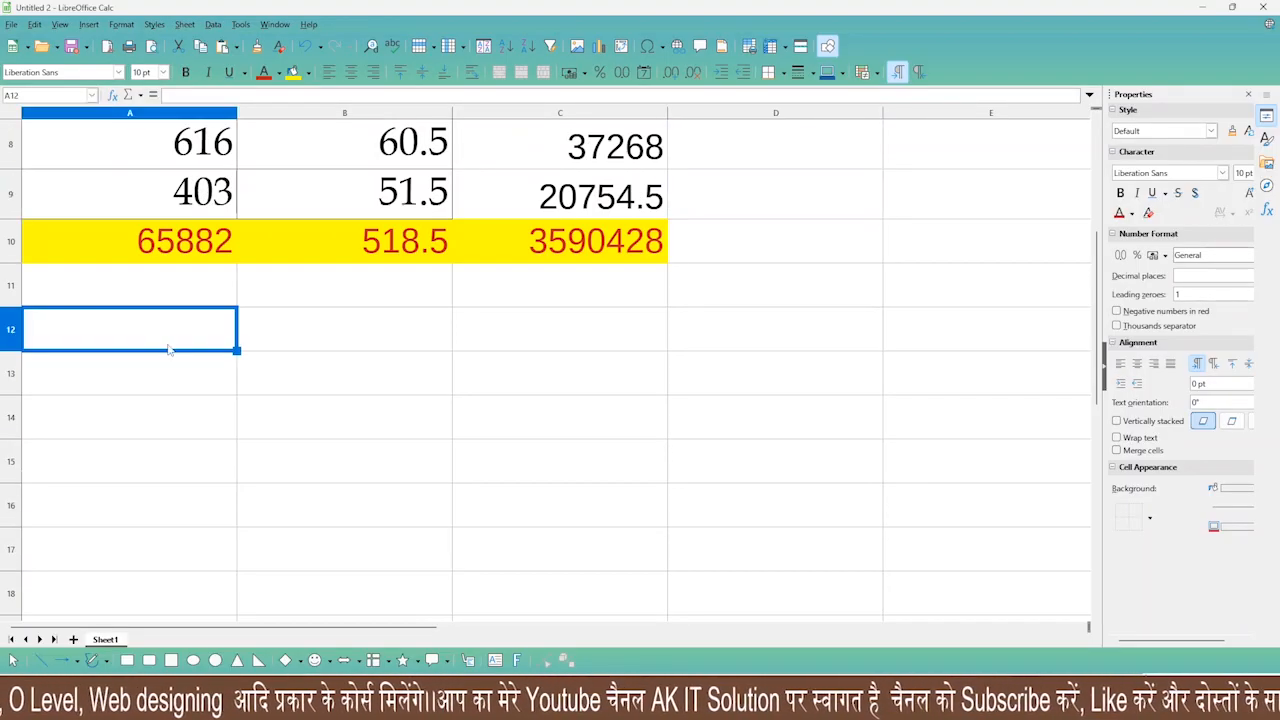
pyautogui.write('=')
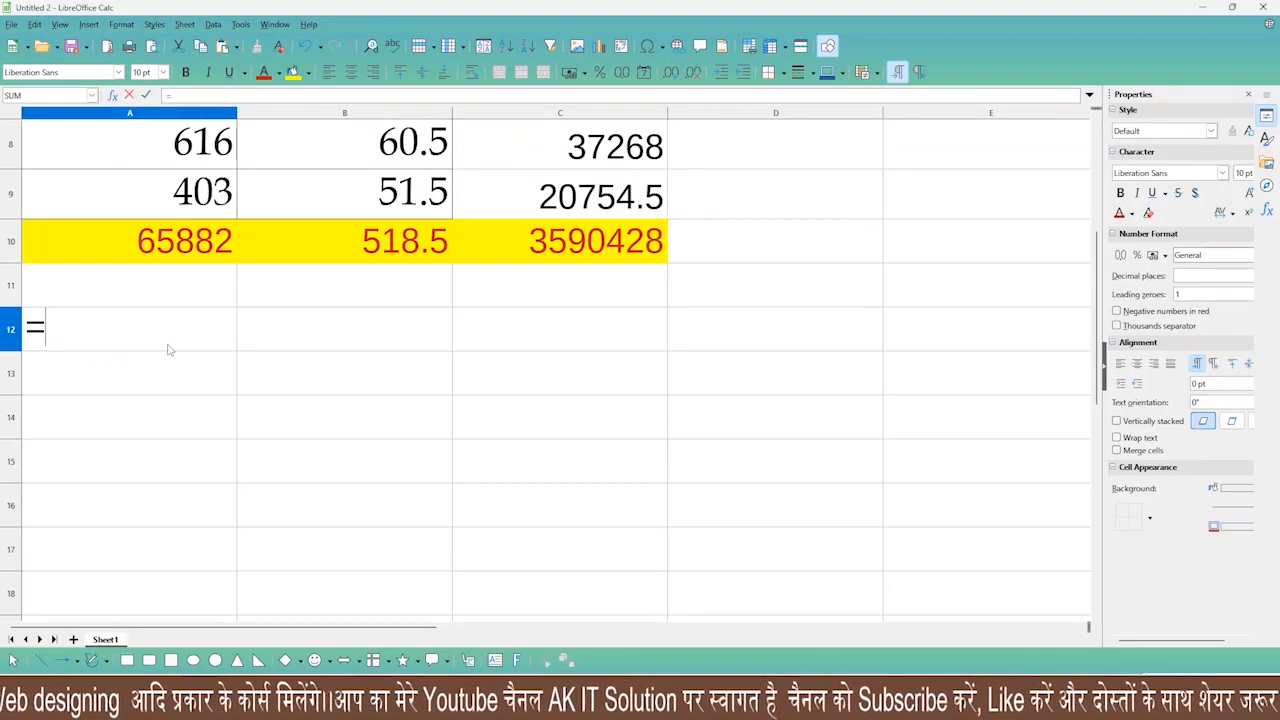
pyautogui.write('POWER(')
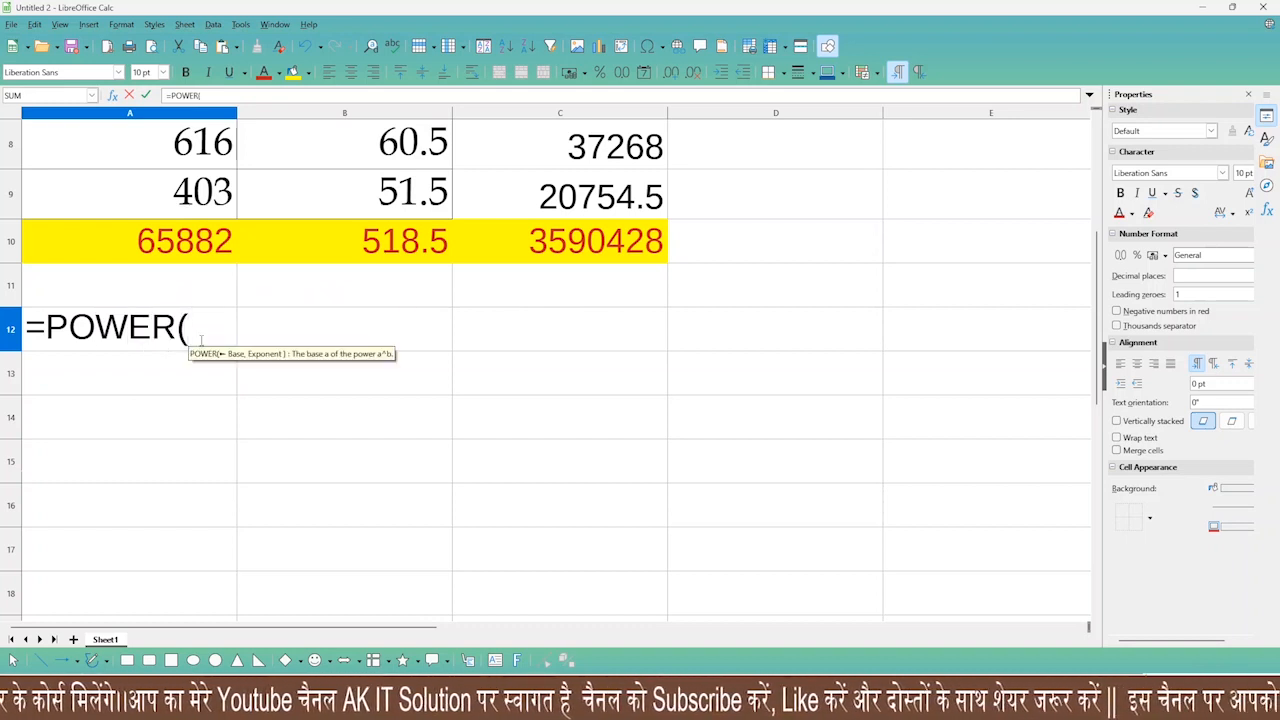
pyautogui.click(167, 243)
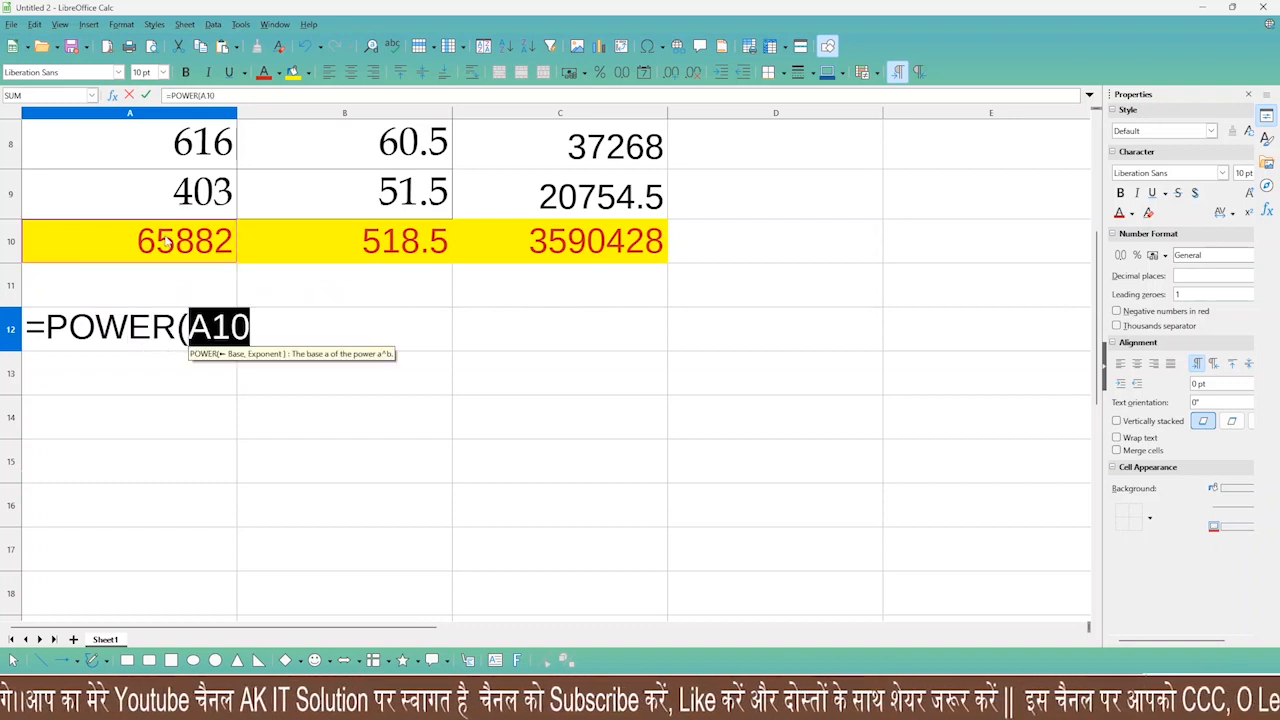
pyautogui.write(',2')
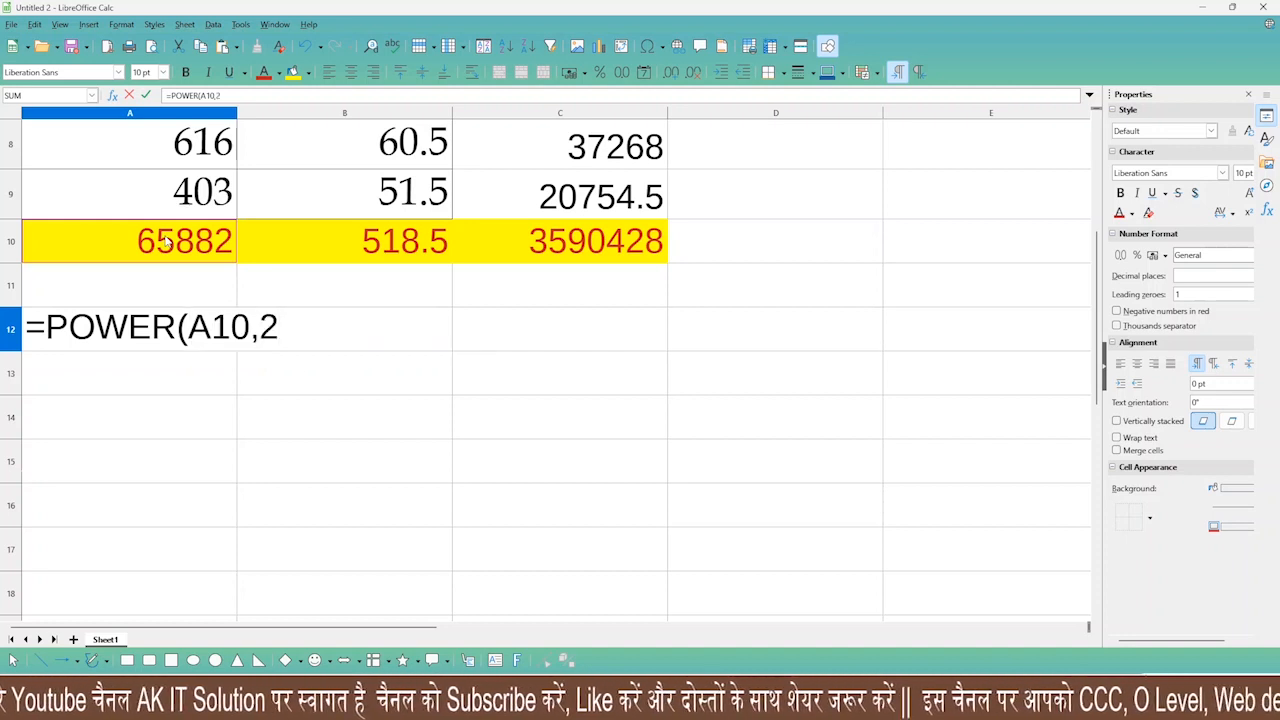
pyautogui.write(')')
pyautogui.press('Return')
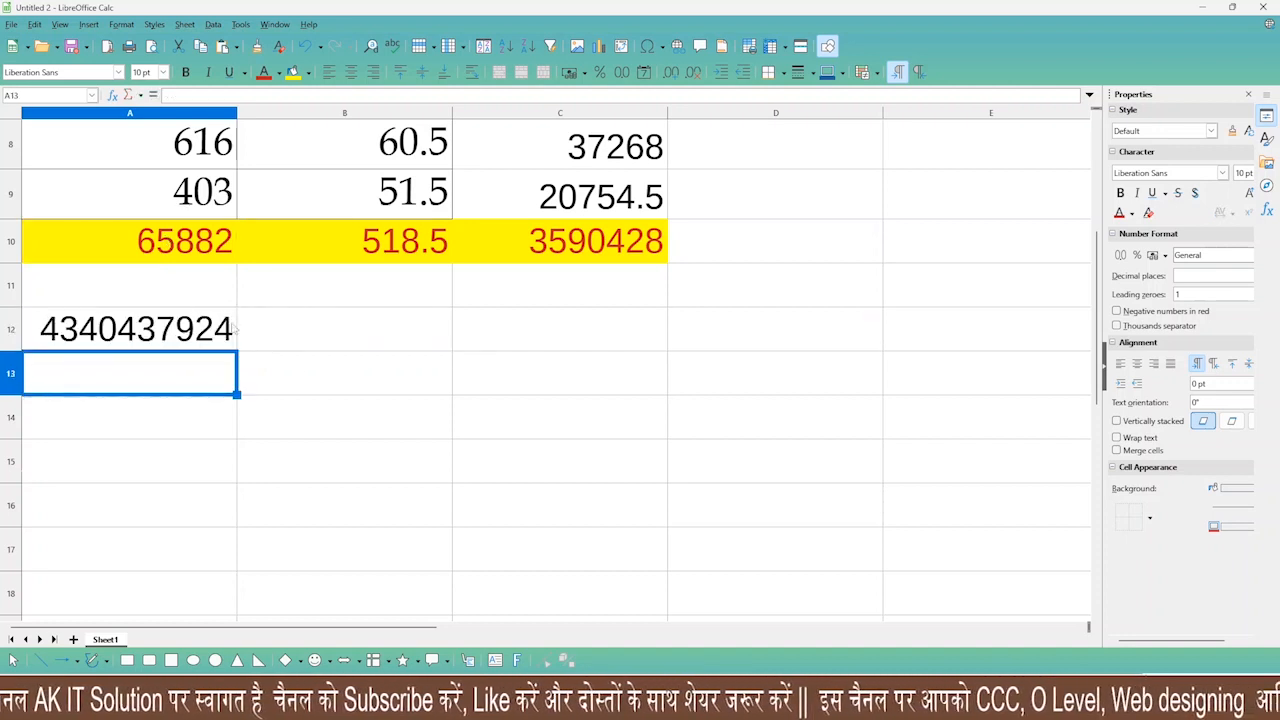
pyautogui.click(176, 333)
# Check task f in the PDF and, back in Calc, square the Y column total in B12 with =POWER(B10,2)
pyautogui.click(313, 336)
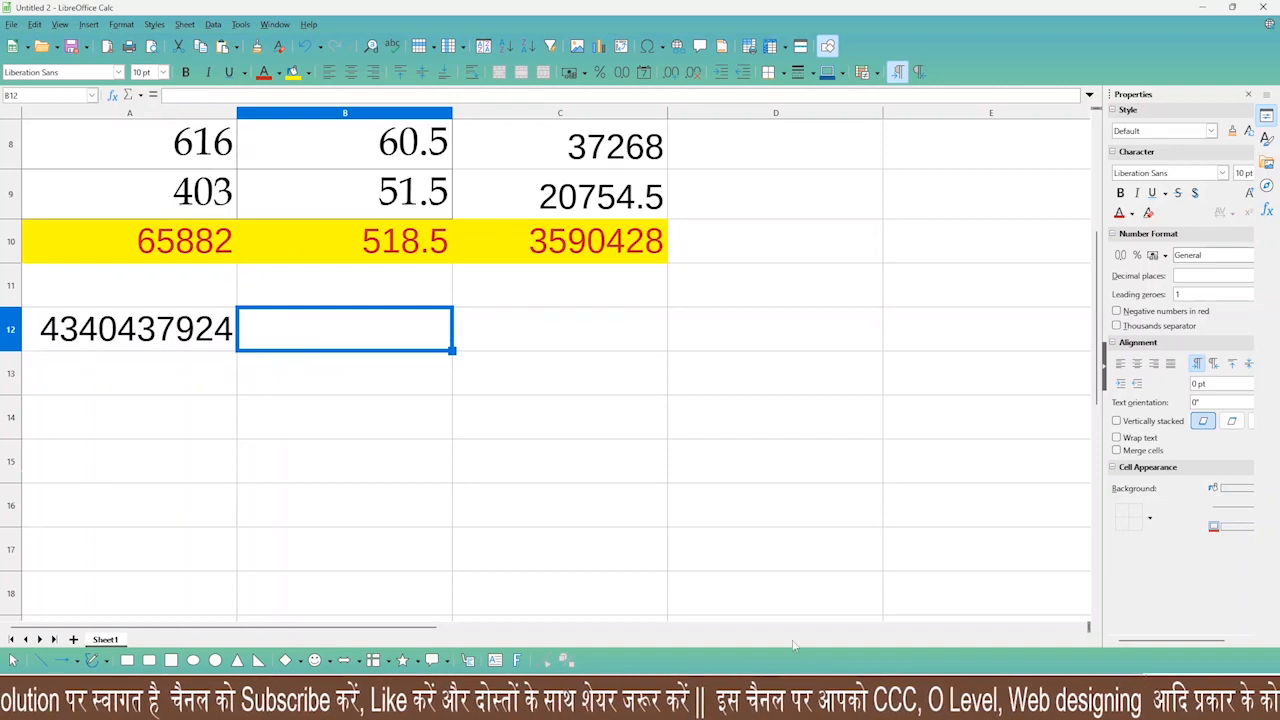
pyautogui.hotkey('alt', 'Tab')
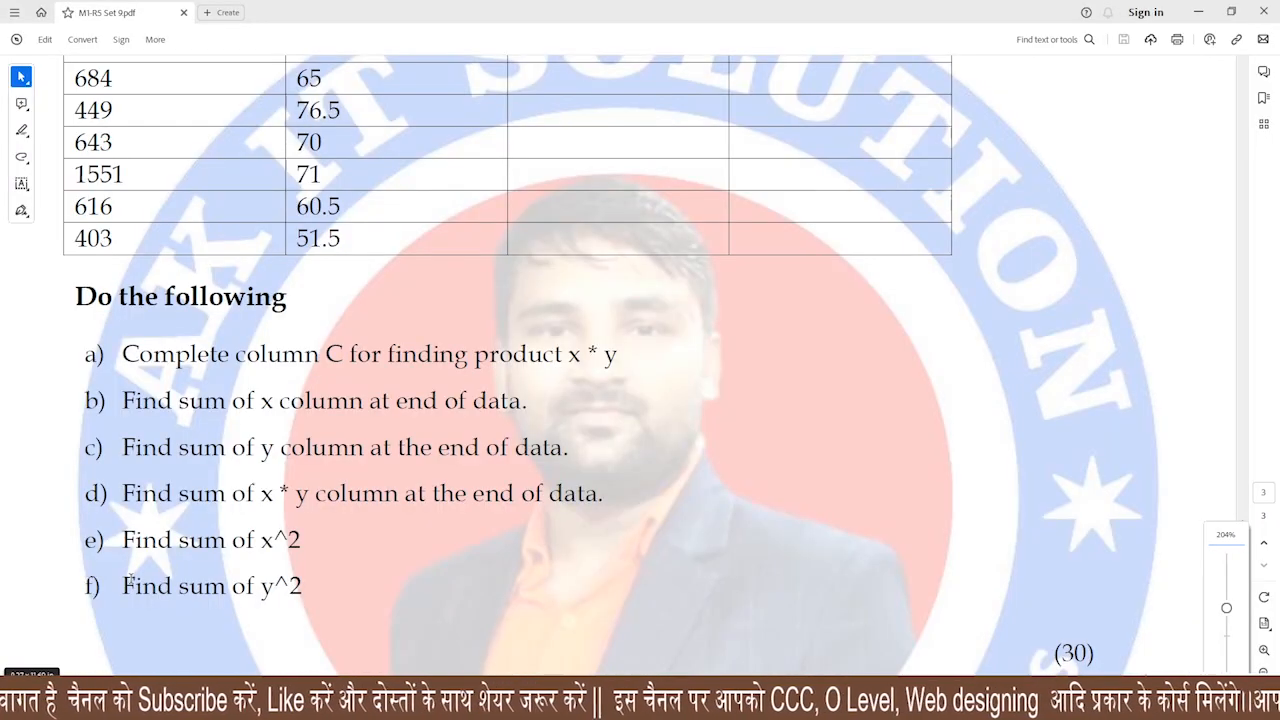
pyautogui.moveTo(128, 580); pyautogui.dragTo(316, 584)
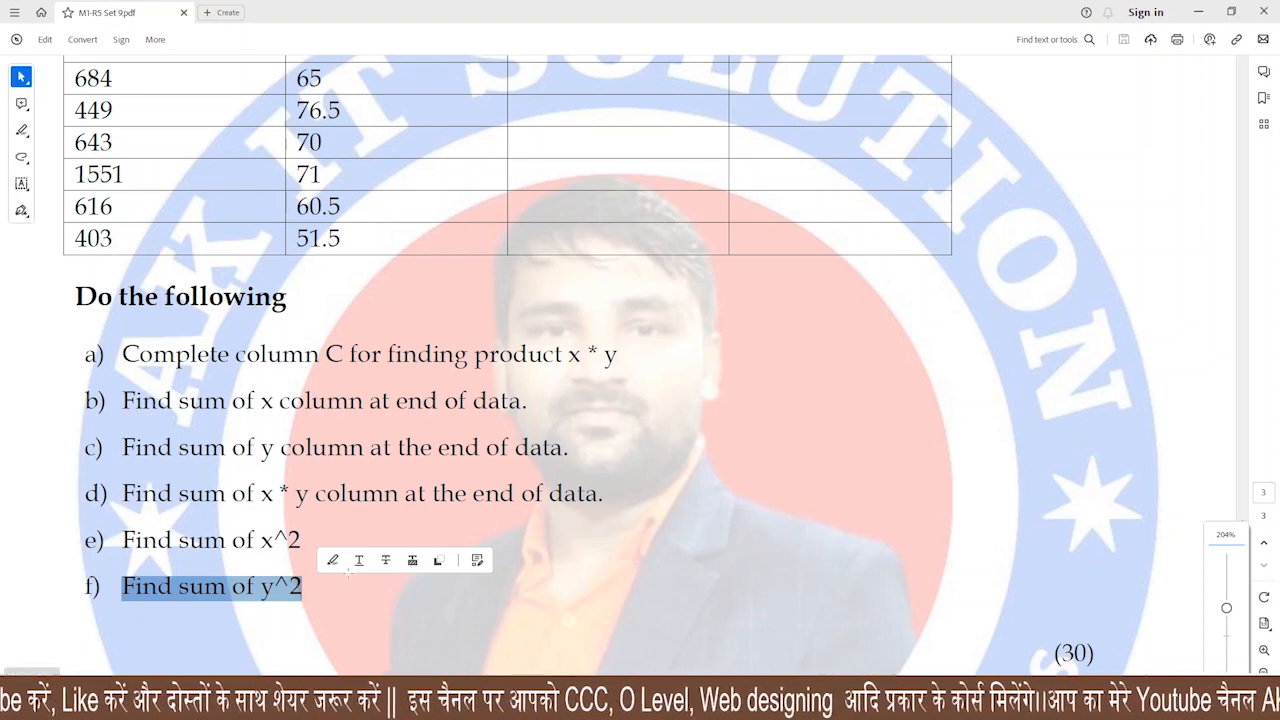
pyautogui.hotkey('alt', 'Tab')
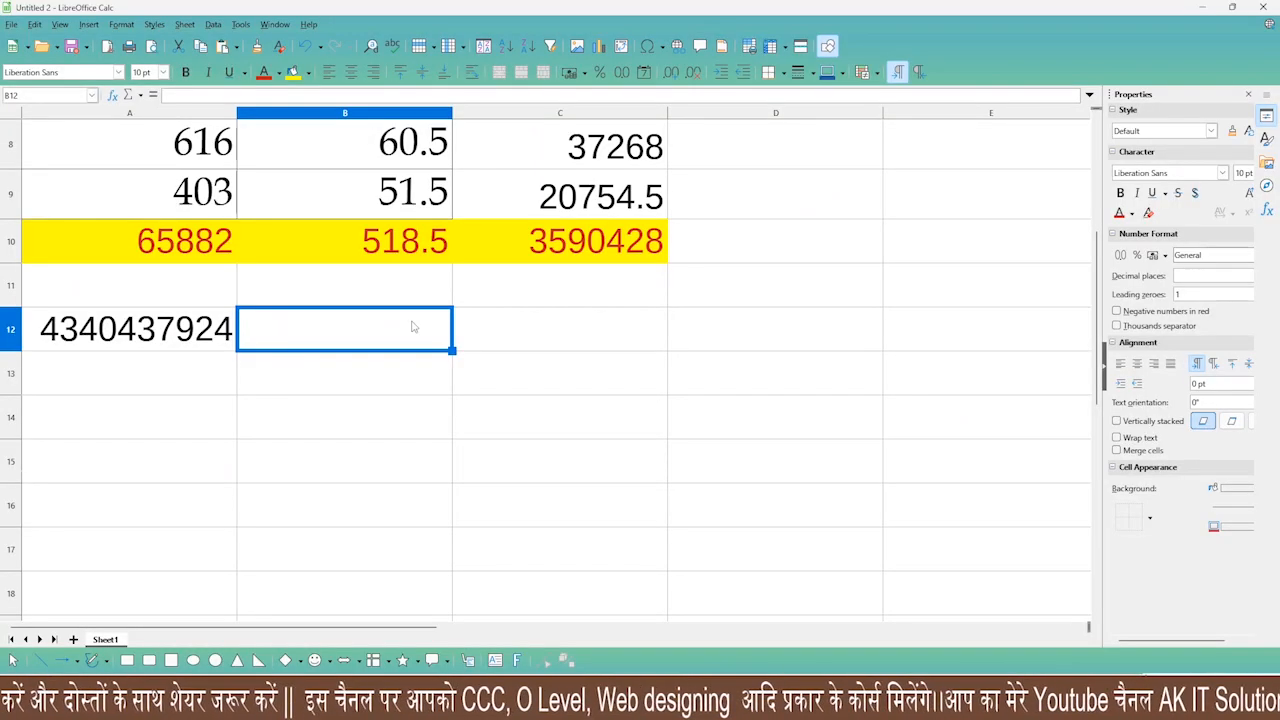
pyautogui.write('=POWER')
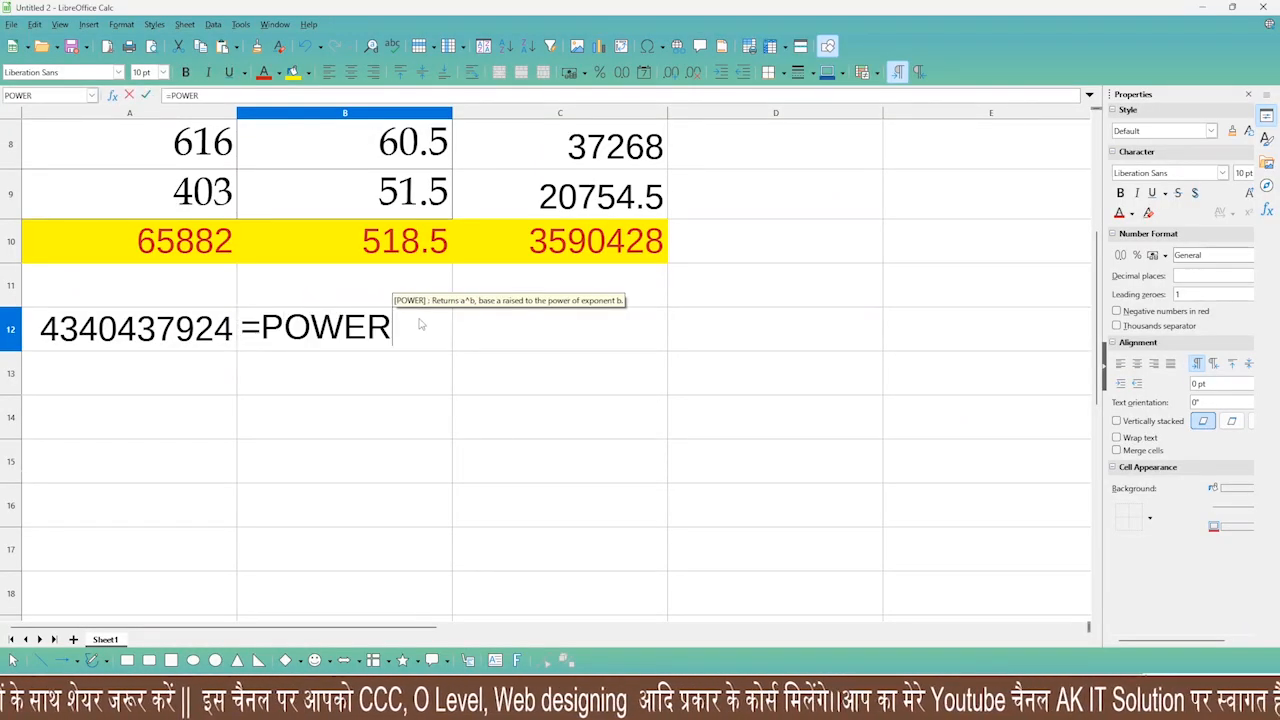
pyautogui.write('(')
pyautogui.click(403, 243)
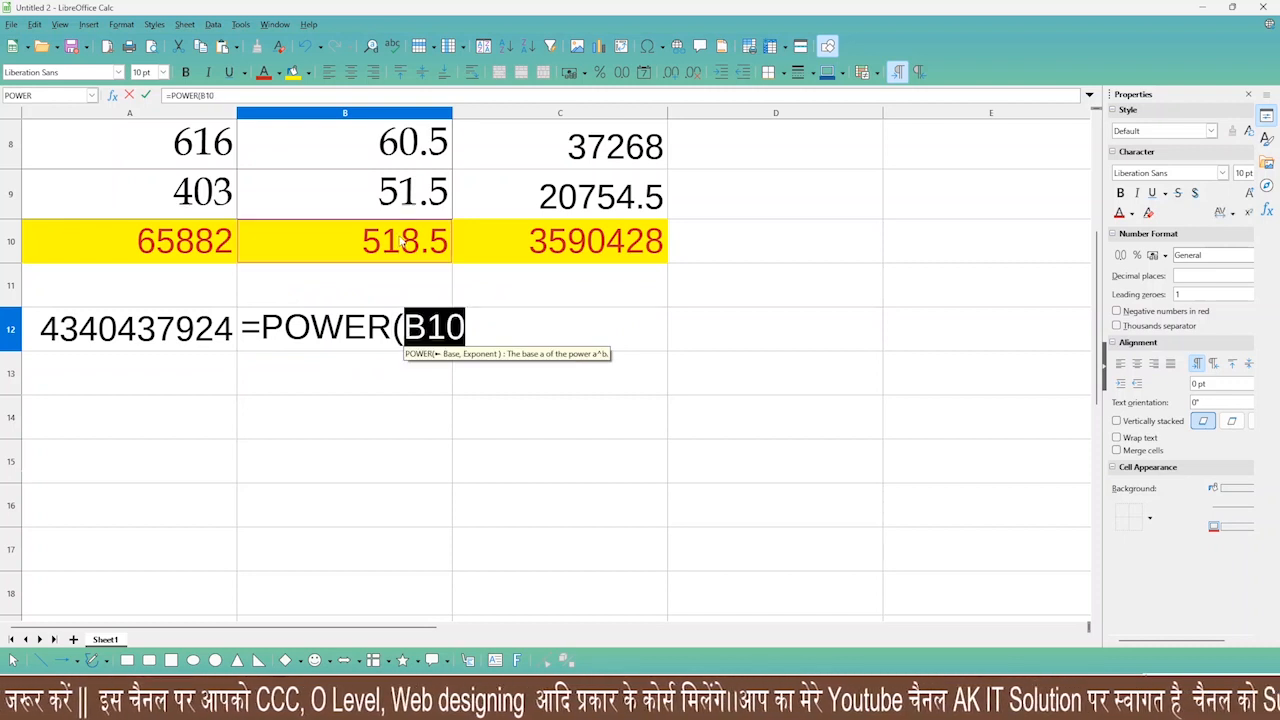
pyautogui.write(',2')
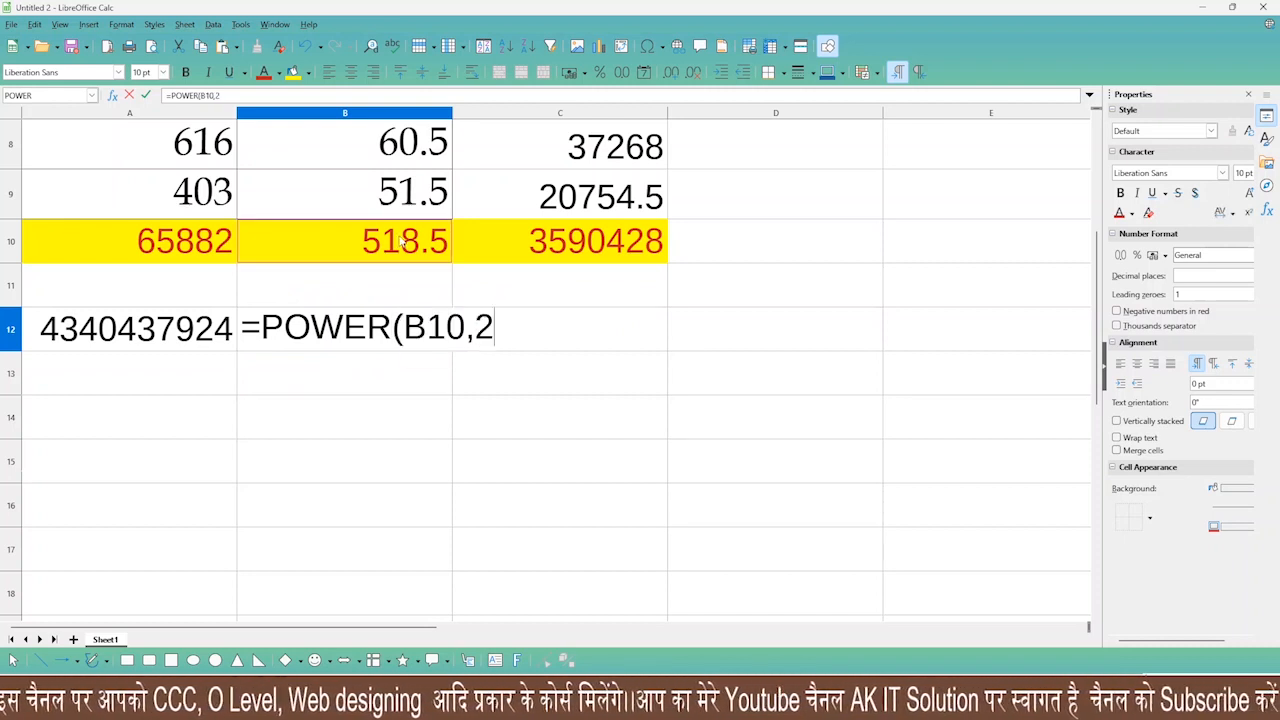
pyautogui.write(')')
pyautogui.press('Return')
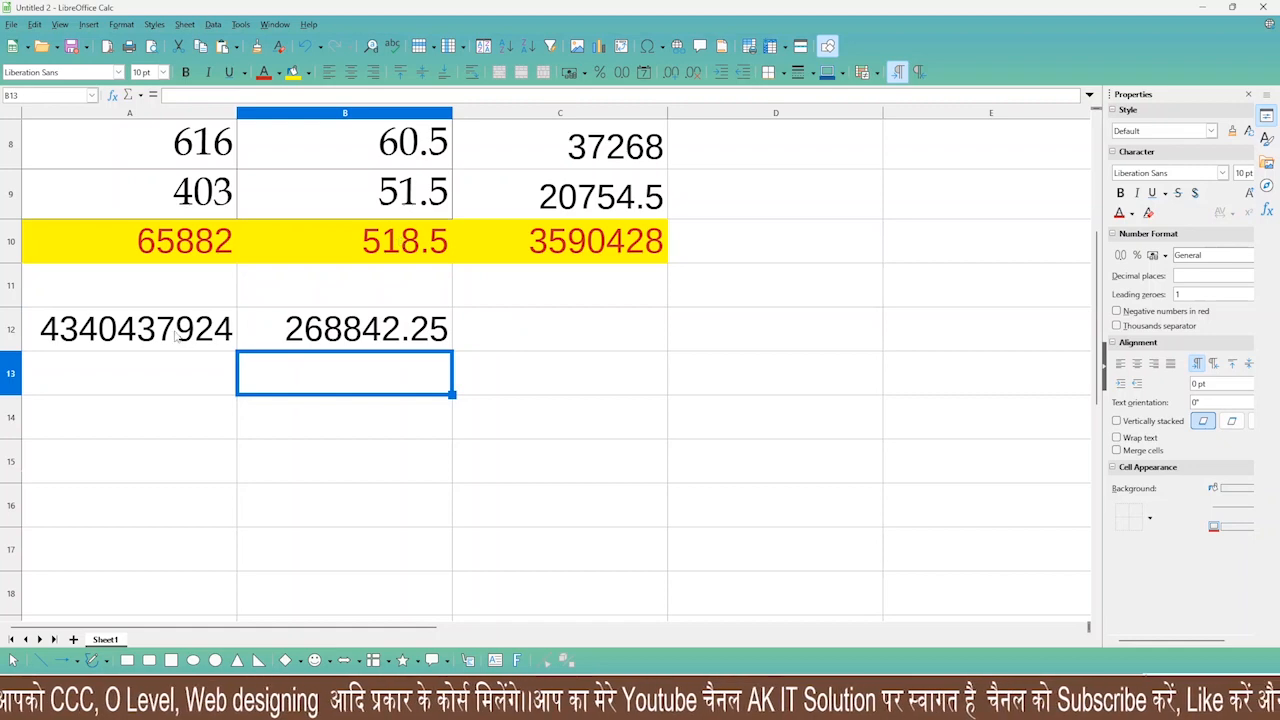
# Give the squared totals in A12:B12 red text and a yellow background
pyautogui.moveTo(176, 338); pyautogui.dragTo(370, 334)
pyautogui.click(263, 72)
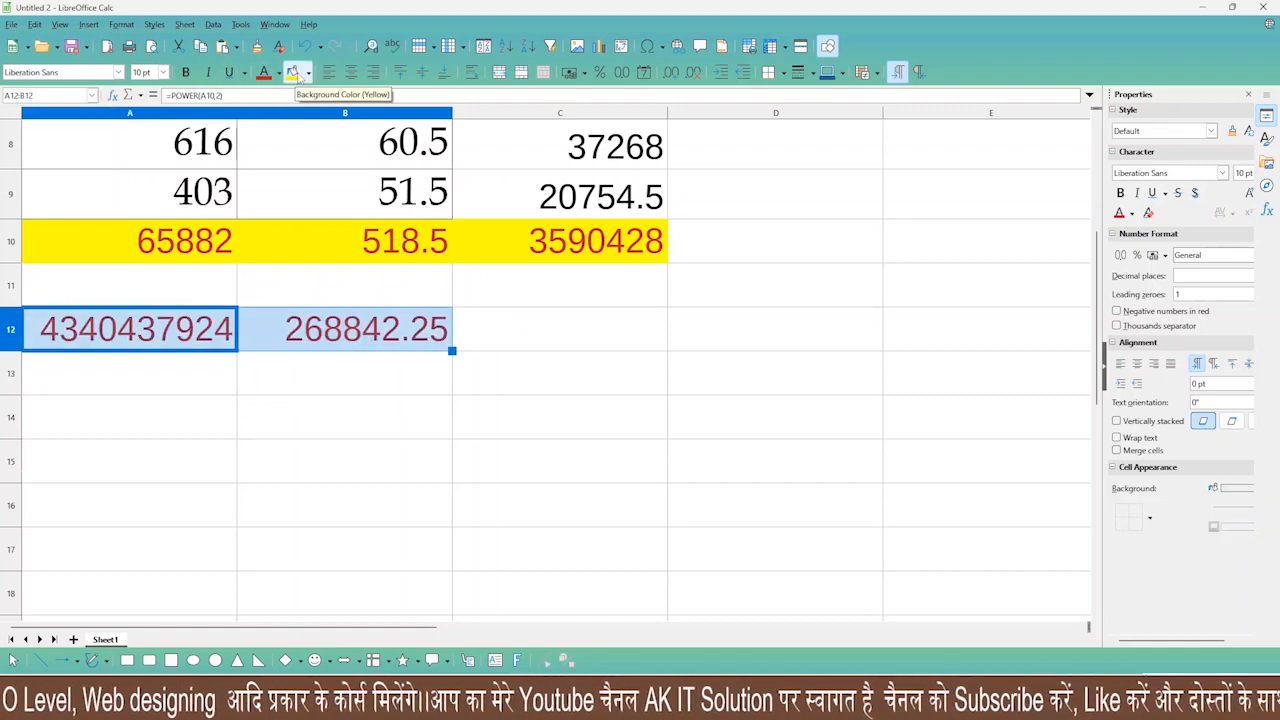
pyautogui.click(293, 72)
pyautogui.click(312, 450)
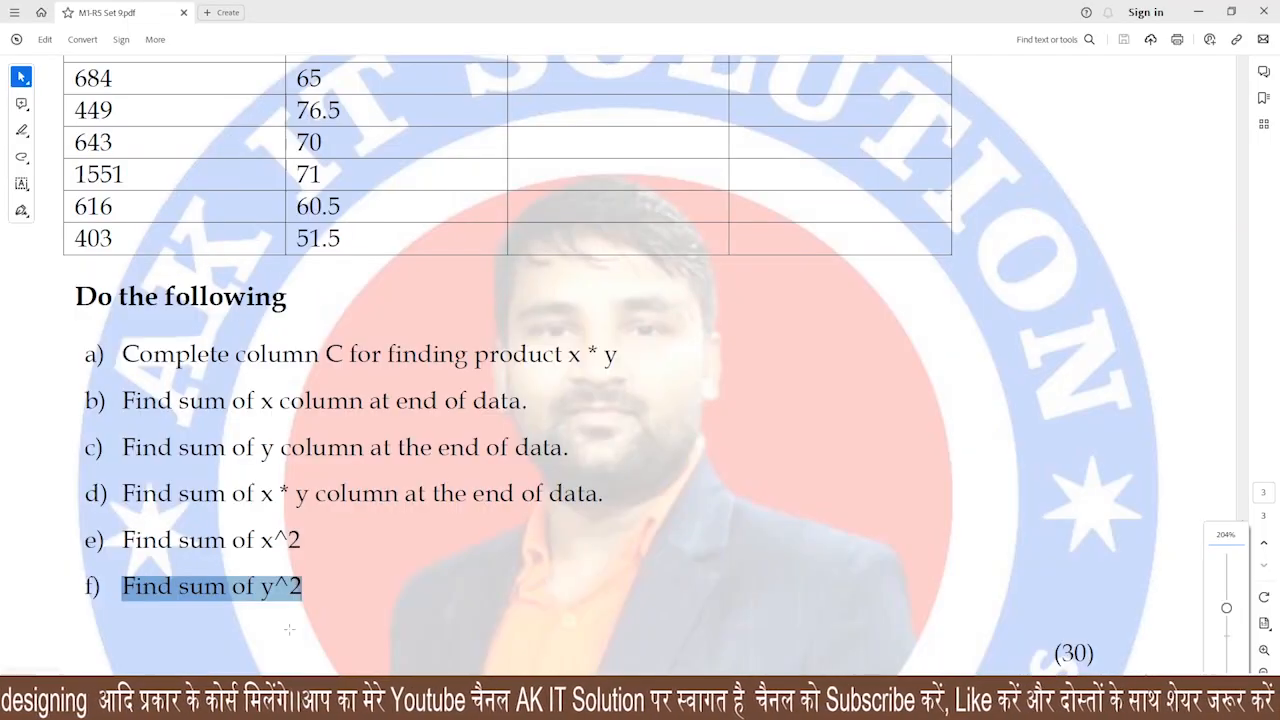
# Review the exam paper's questions 1 to 3 in the PDF, ending at question 3's task list
pyautogui.click(371, 580)
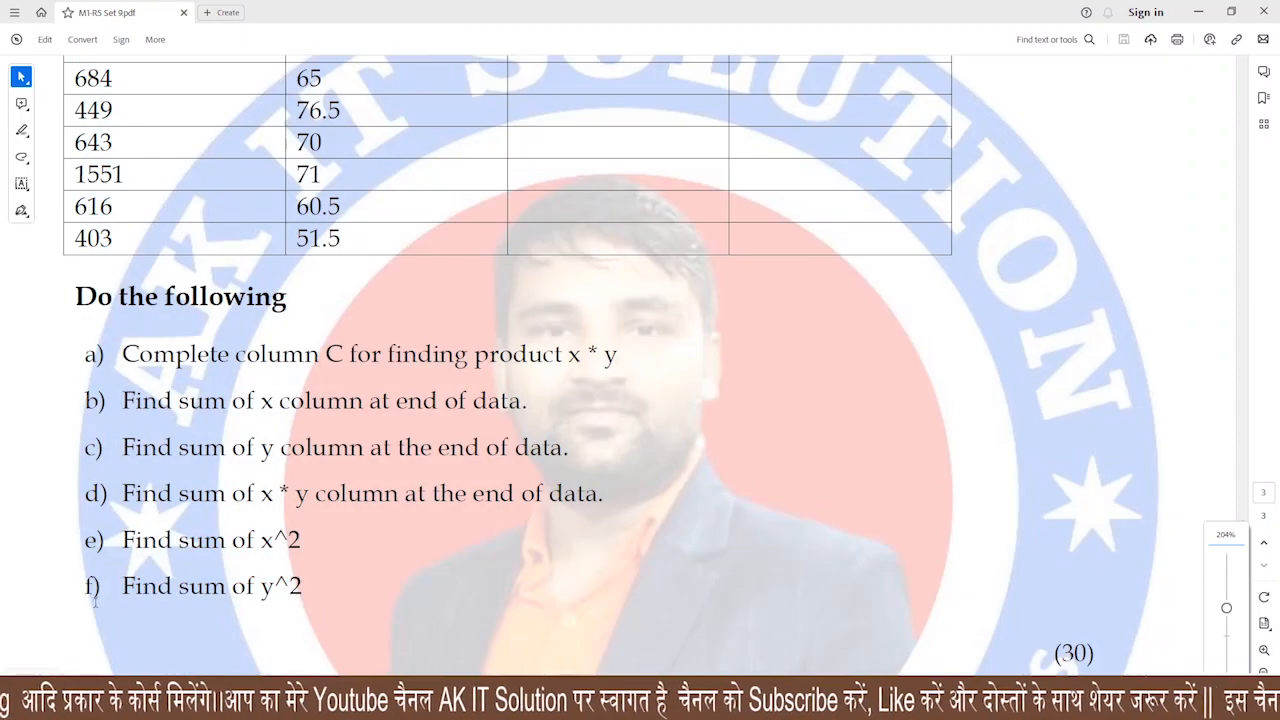
pyautogui.scroll(5, 775, 508)
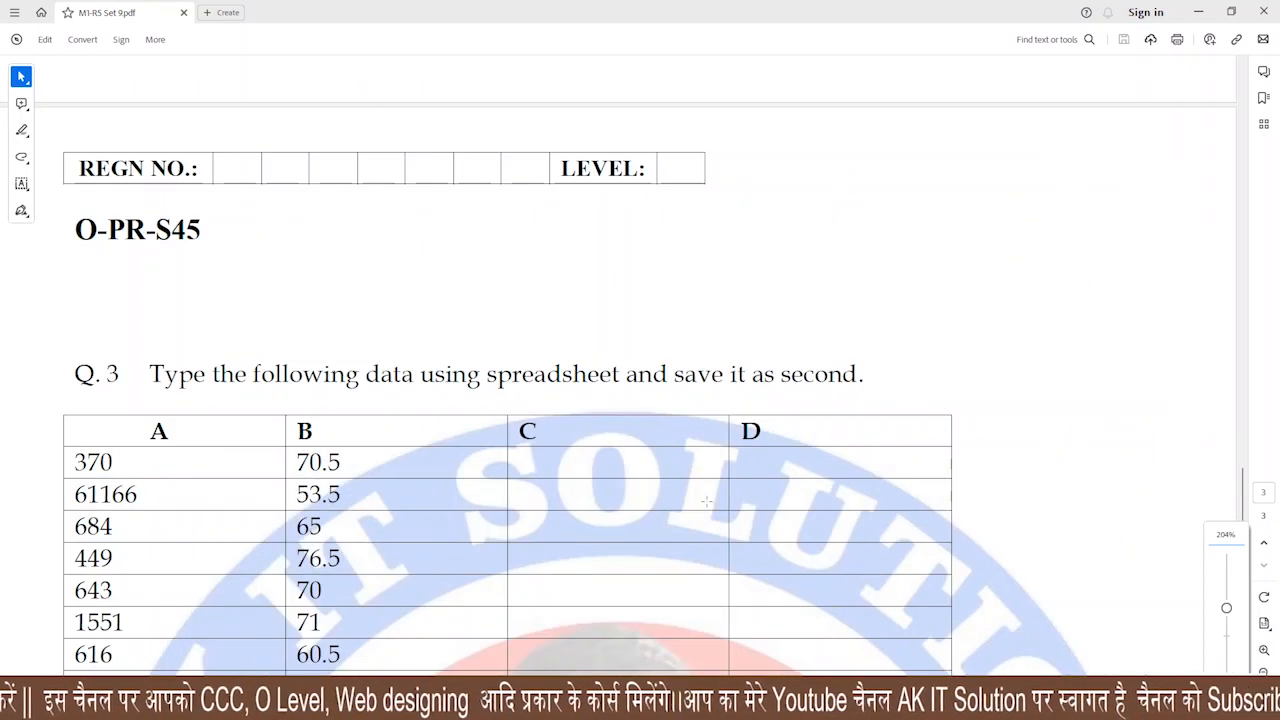
pyautogui.scroll(8, 705, 502)
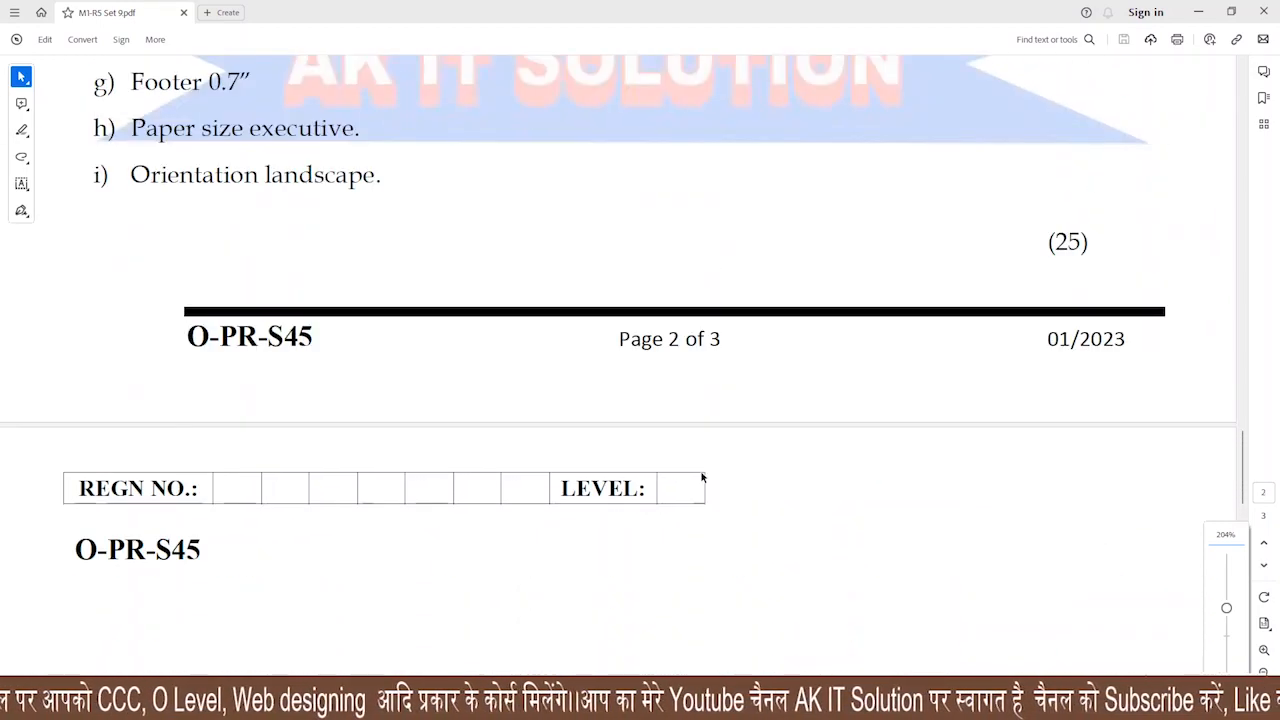
pyautogui.scroll(10, 702, 478)
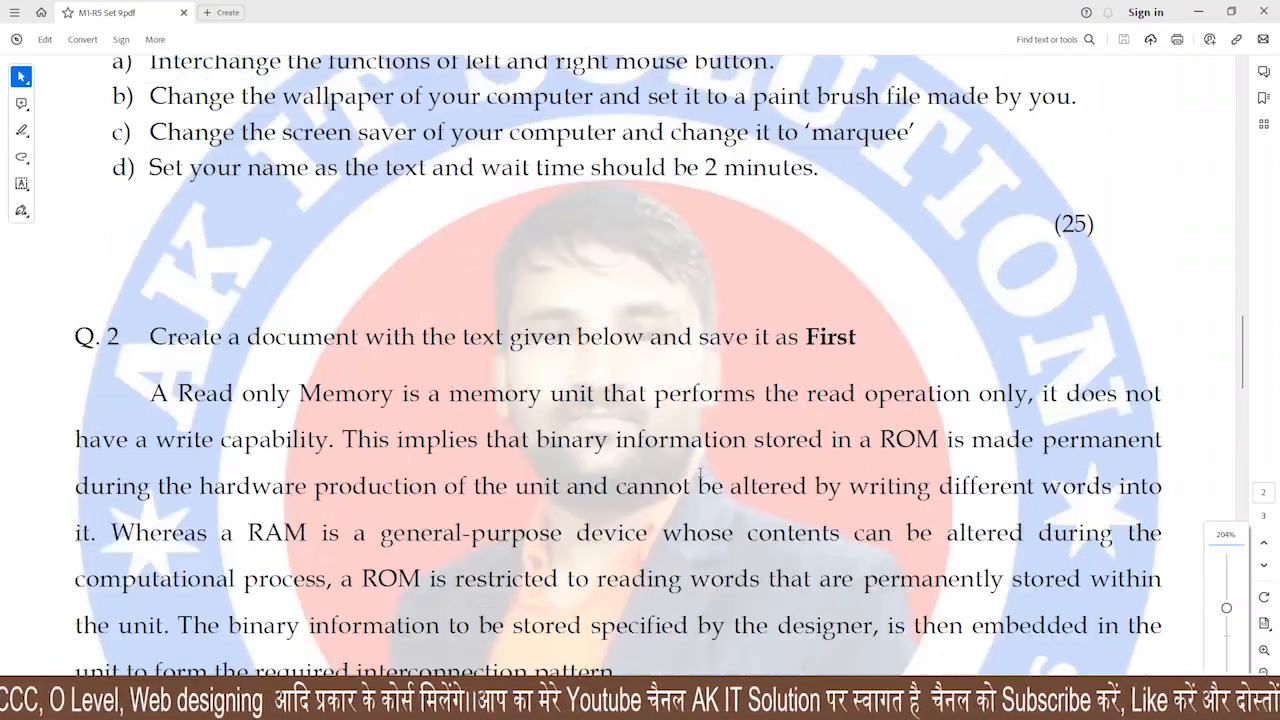
pyautogui.scroll(4, 700, 472)
pyautogui.scroll(-8, 711, 480)
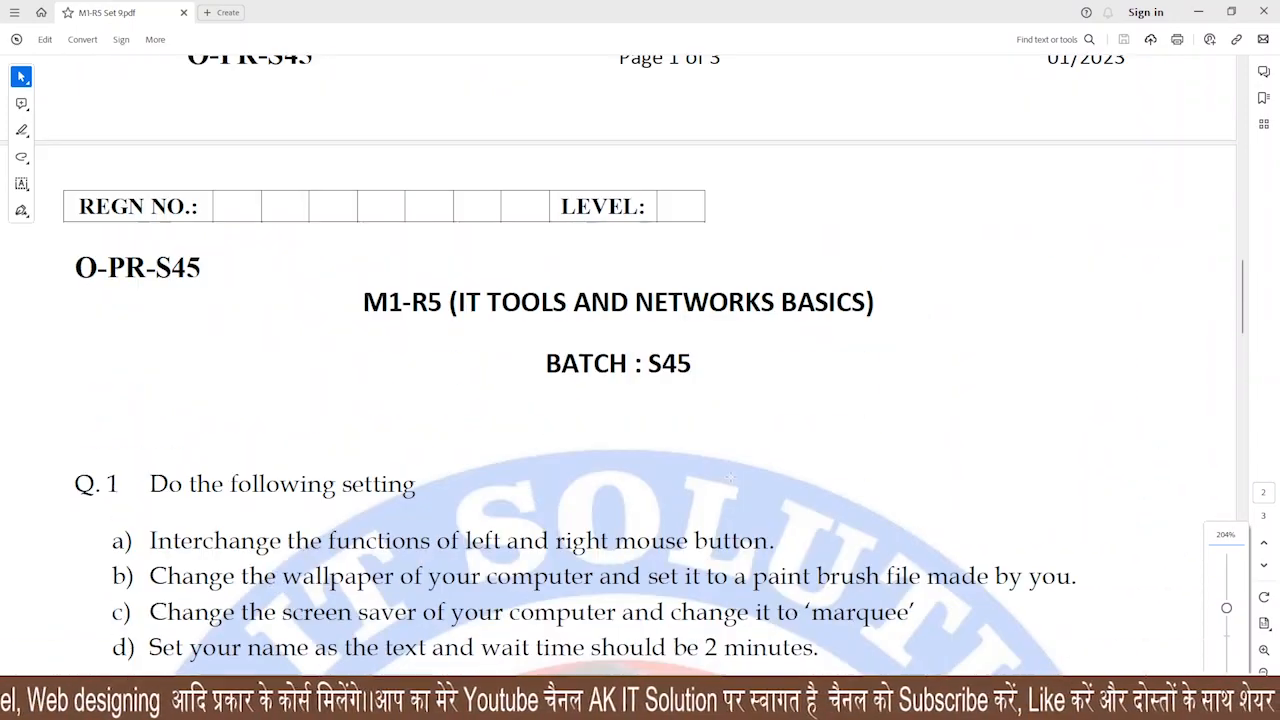
pyautogui.scroll(-12, 720, 495)
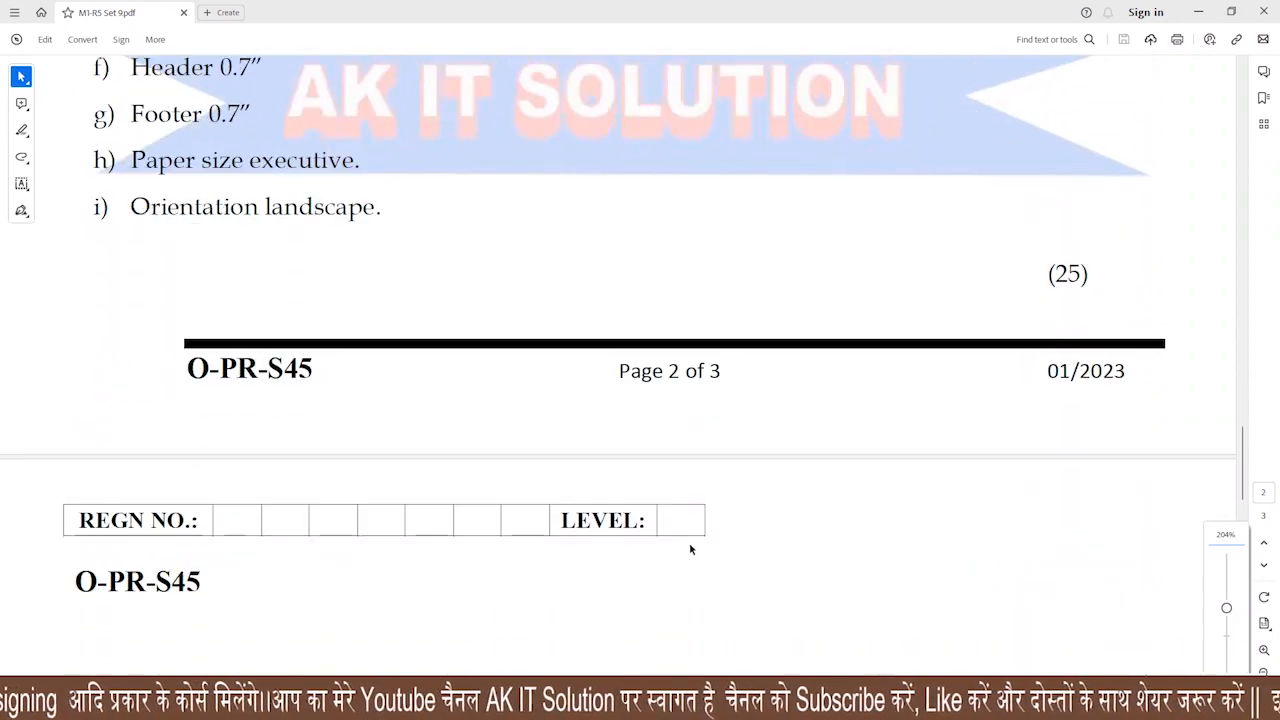
pyautogui.scroll(-8, 688, 541)
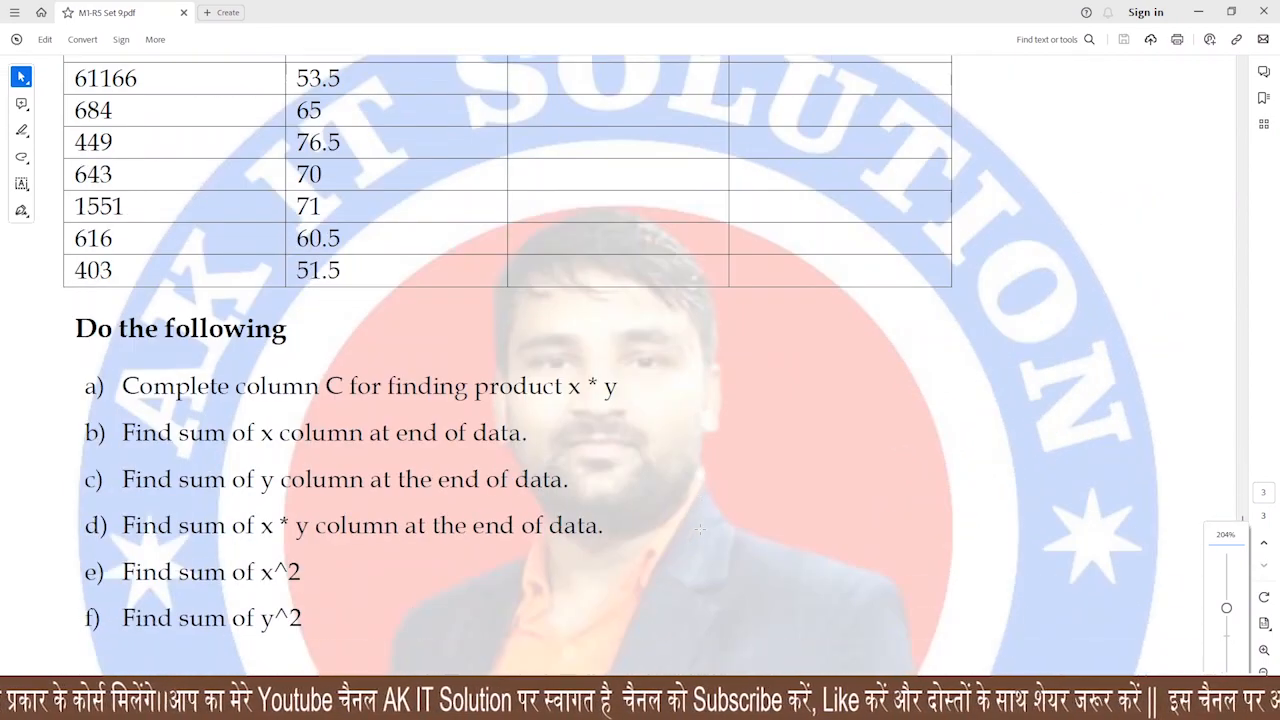